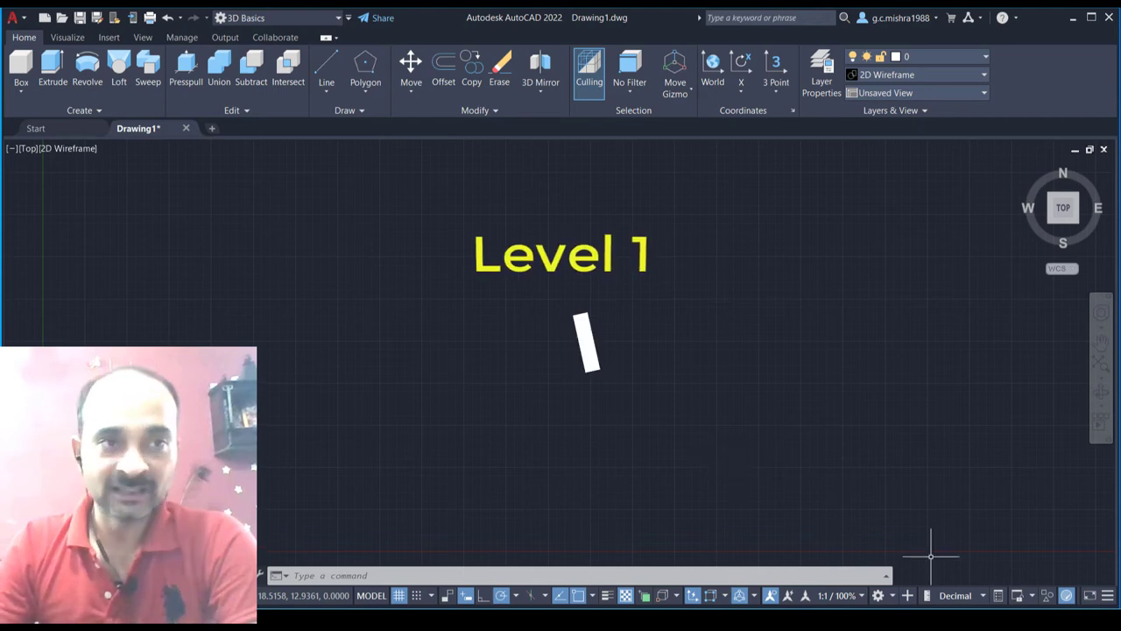
Switch the workspace from 3D Basics to Drafting & Annotation using the status-bar workspace gear
click(892, 597)
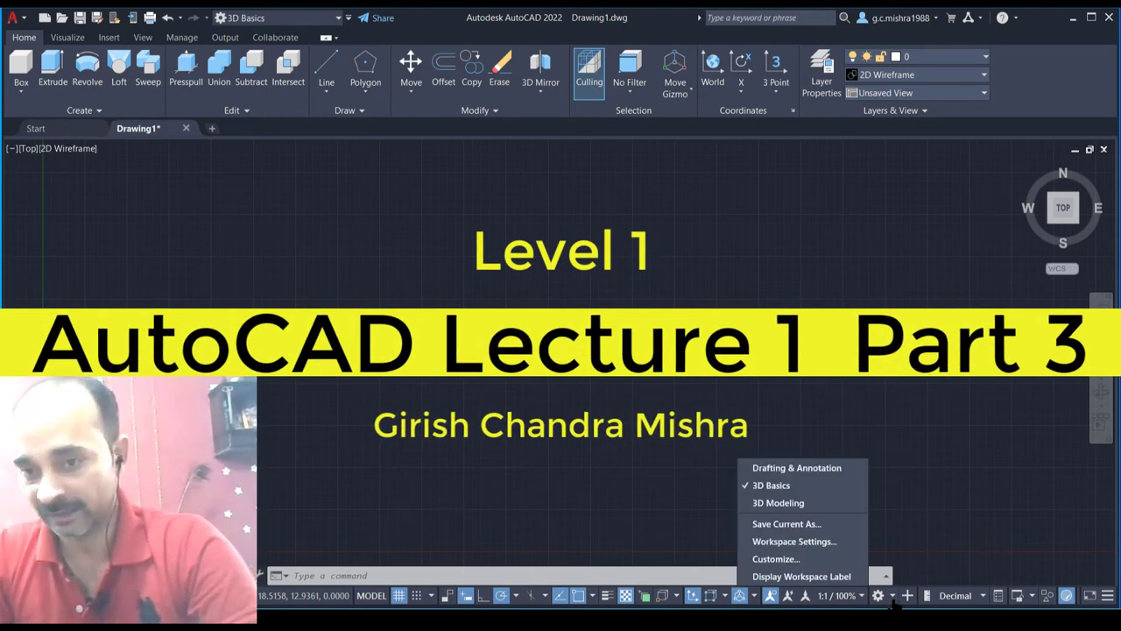
click(810, 473)
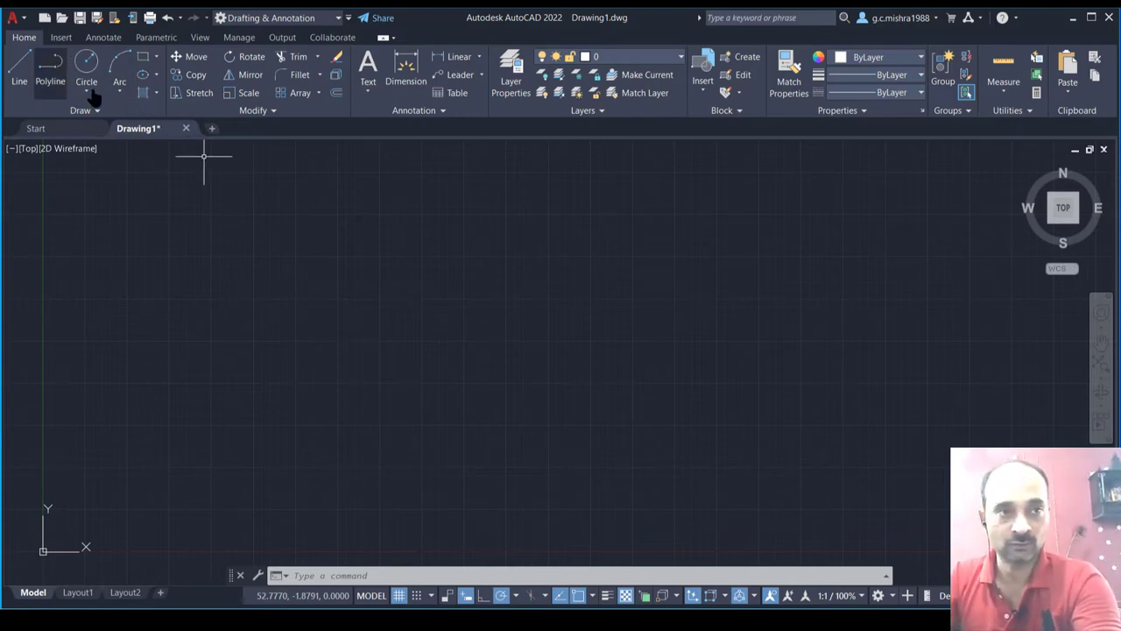
Draw a two-corner rectangle in the top view, then switch to an isometric view via the ViewCube
double_click(143, 63)
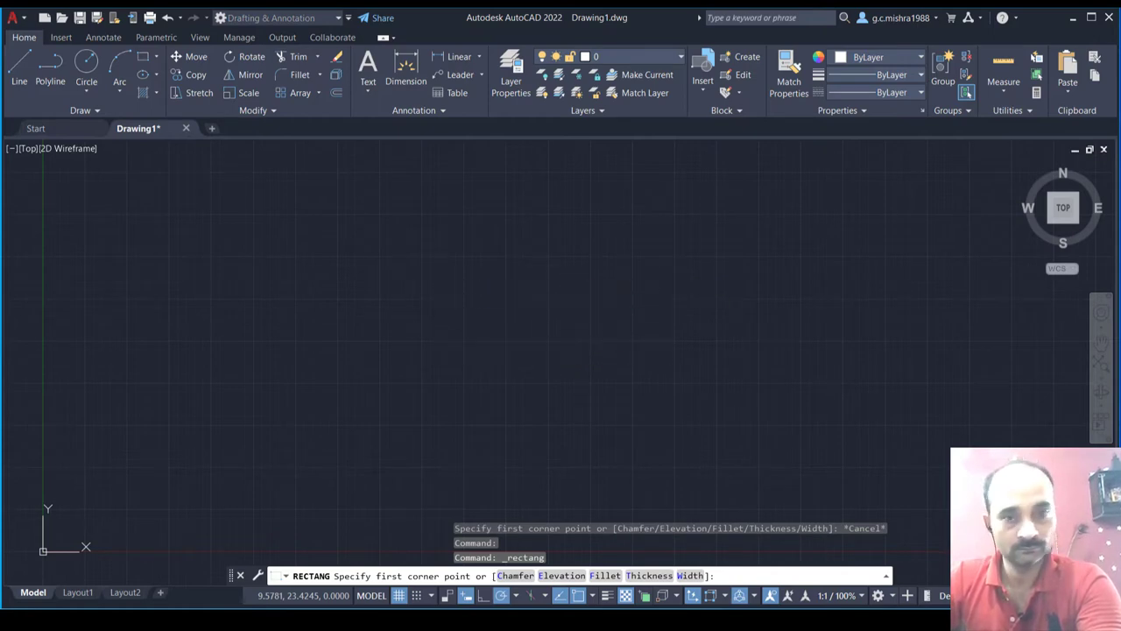
click(431, 276)
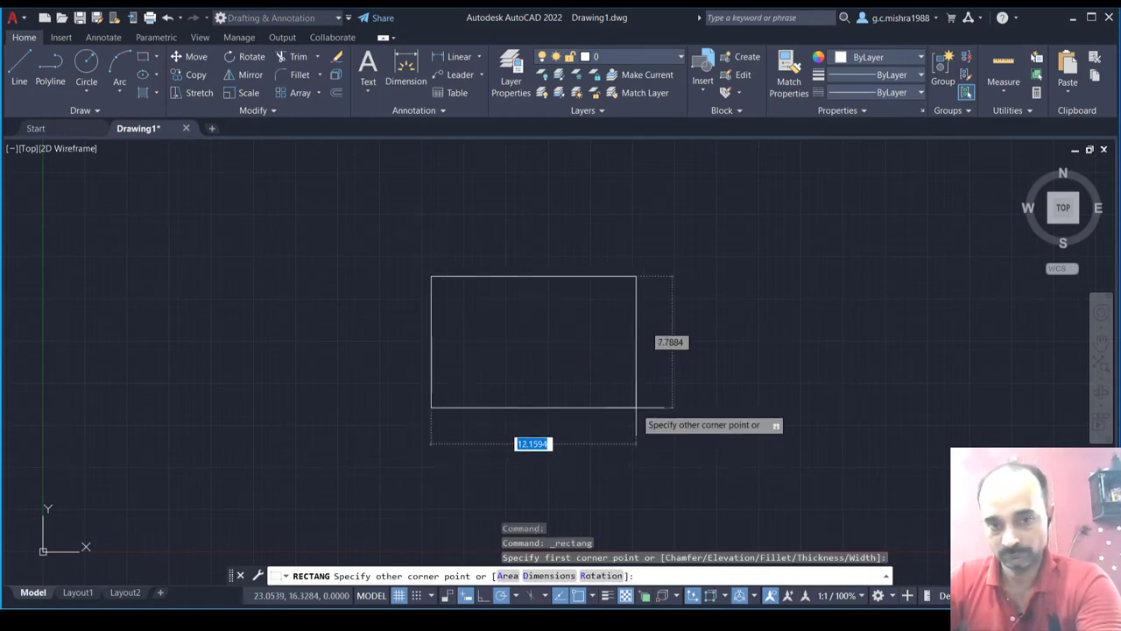
click(698, 465)
right_click(698, 464)
key(Escape)
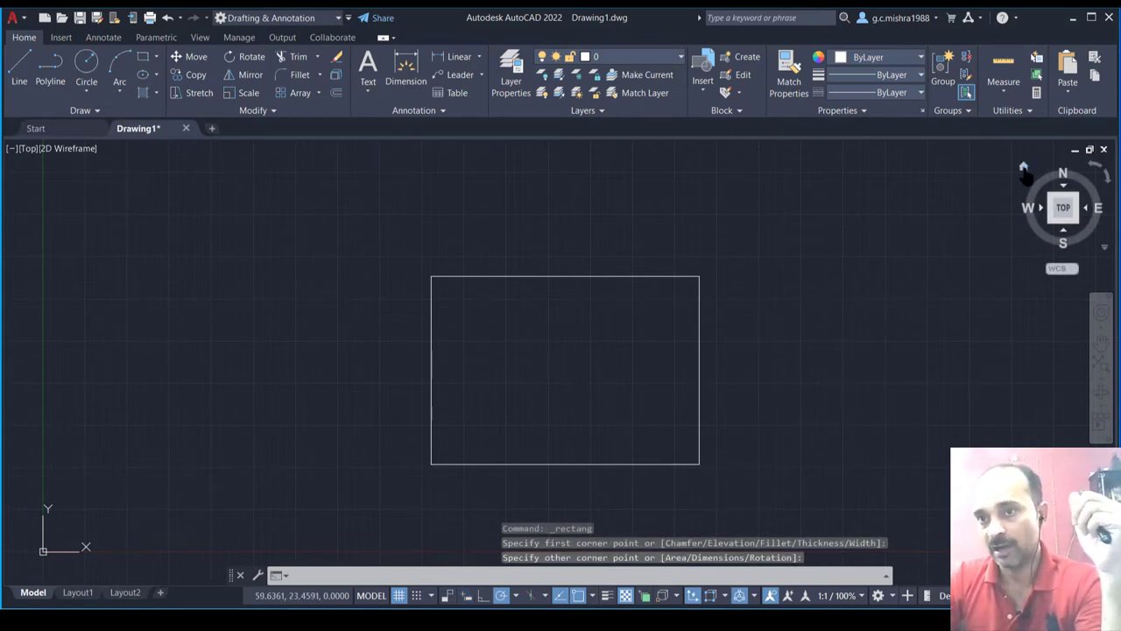
click(1023, 169)
text(PRES)
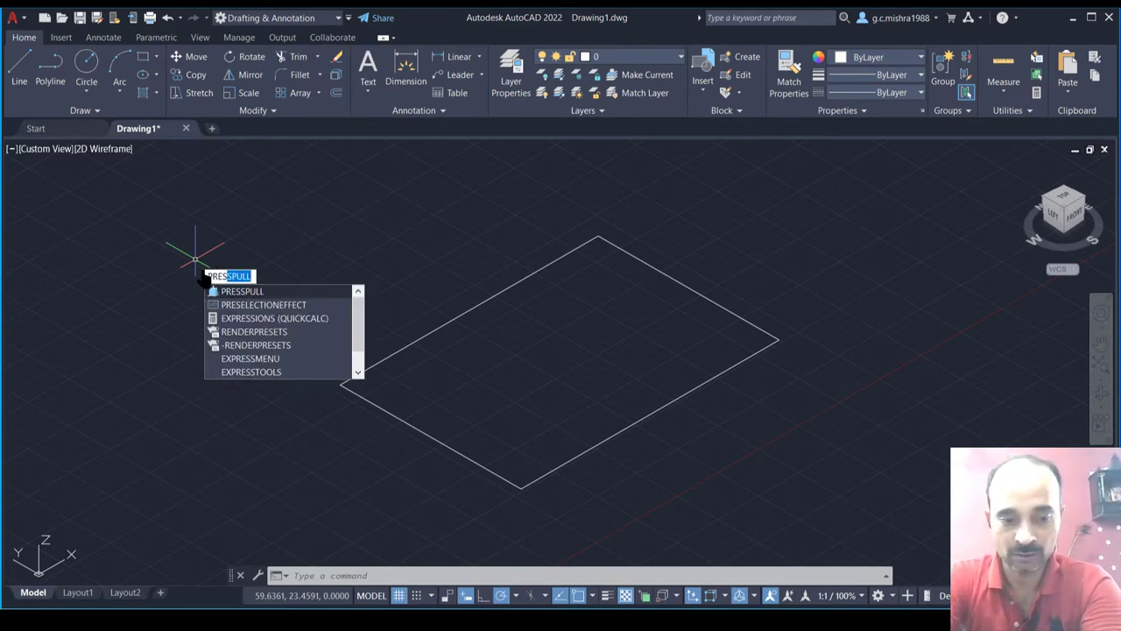
Turn the rectangle into a region with PRESSPULL
key(Escape)
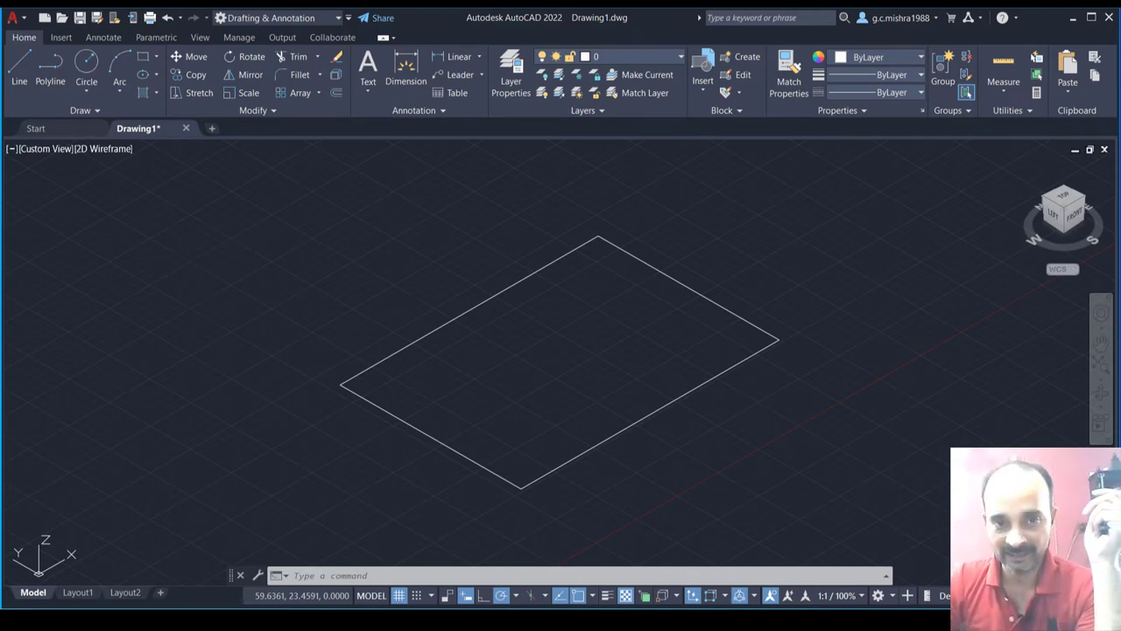
key(Return)
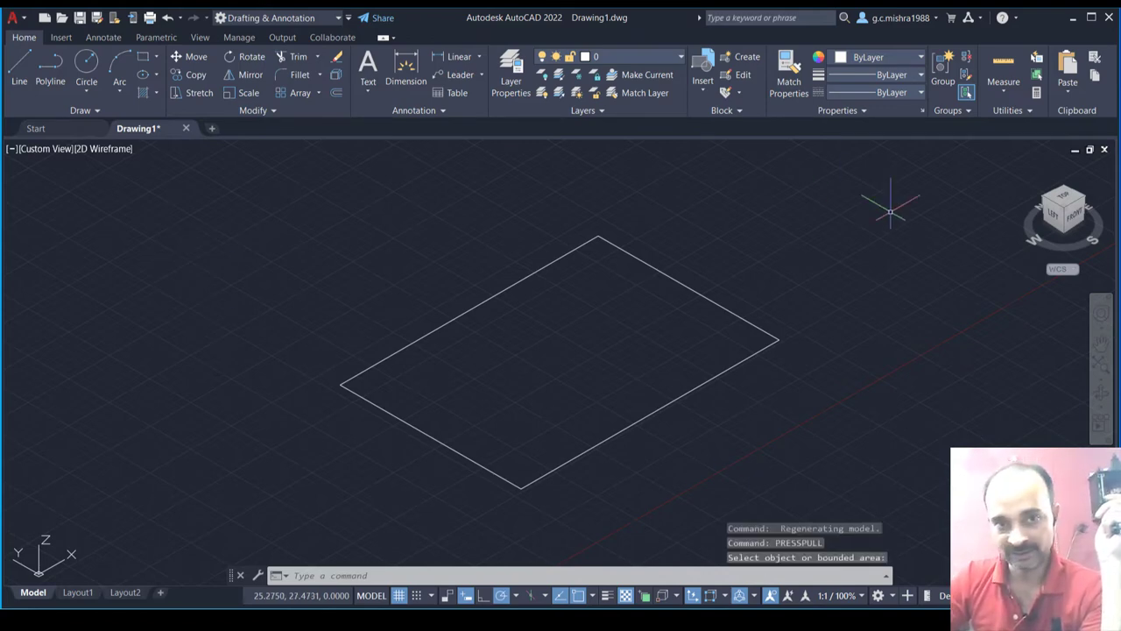
click(543, 375)
Extrude the rectangle region upward with EXTRUDE to form a solid box
text(extrud)
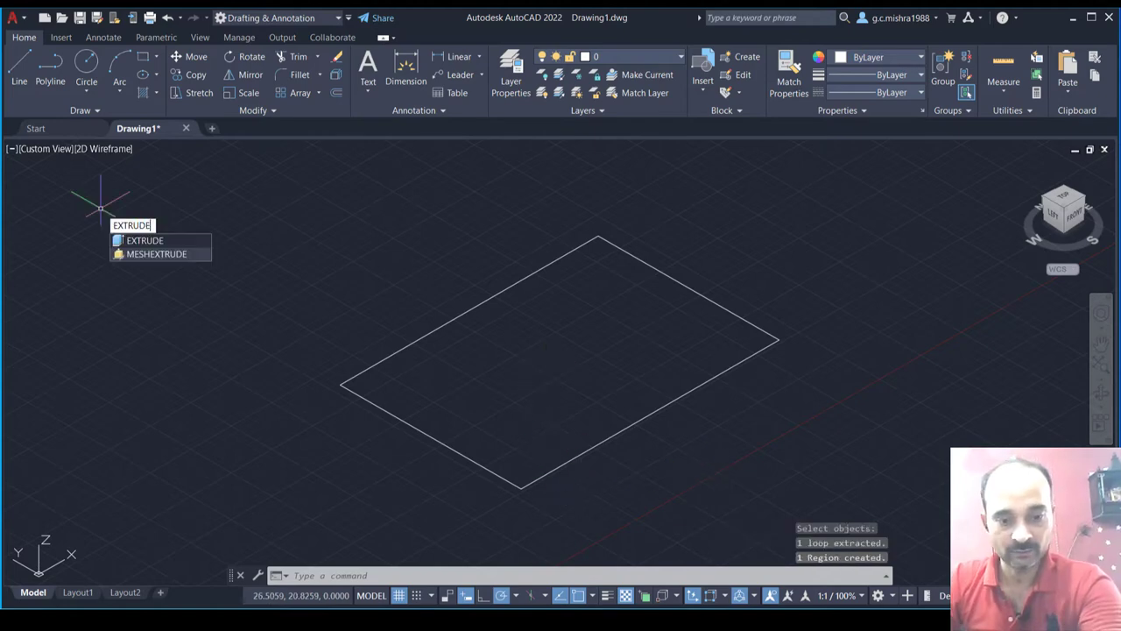
key(Return)
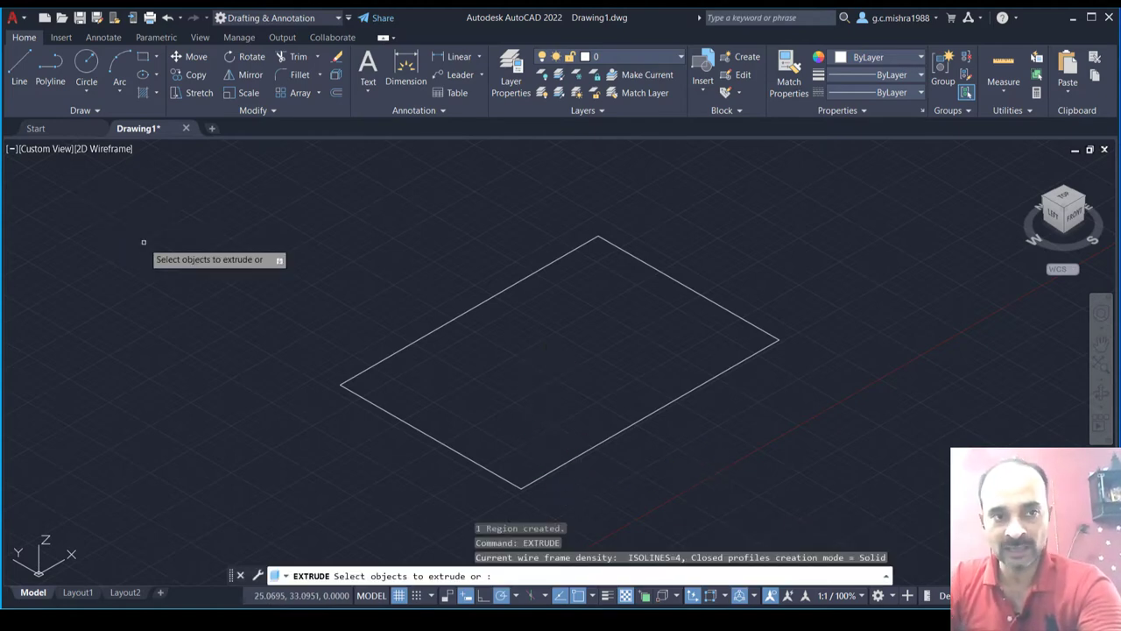
click(465, 311)
key(Return)
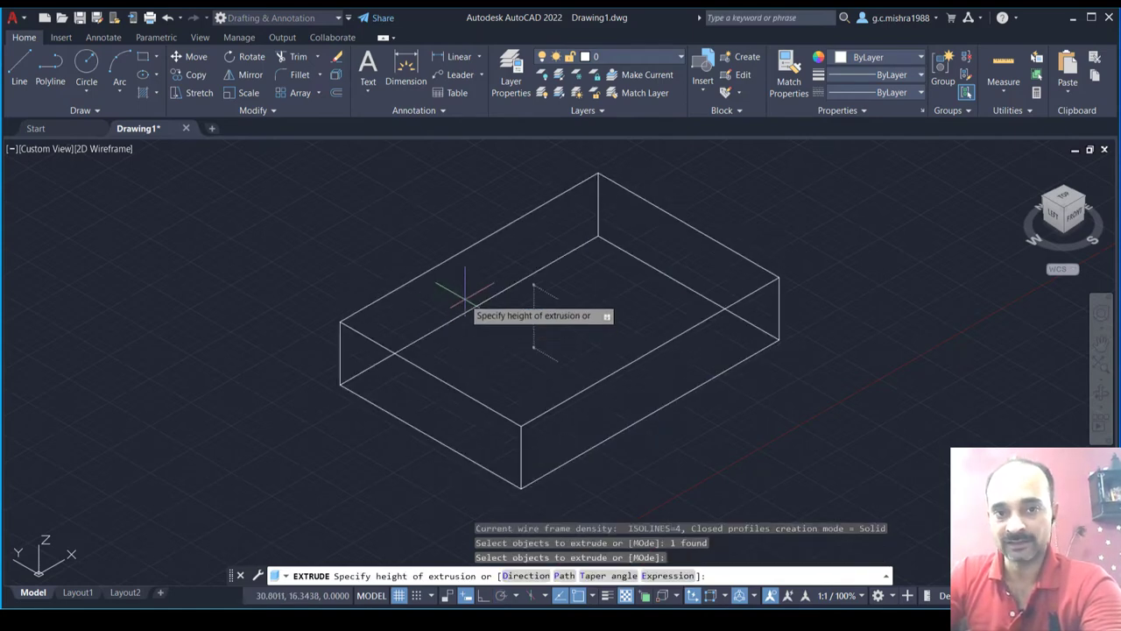
click(456, 229)
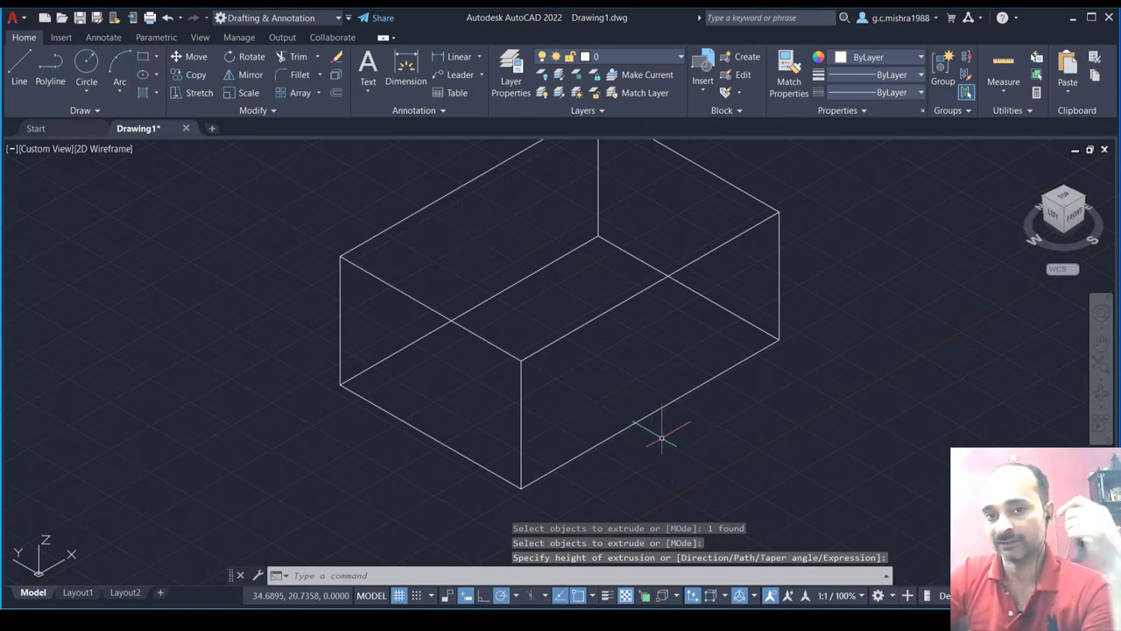
scroll(801, 407, down, 2)
scroll(754, 416, up, 3)
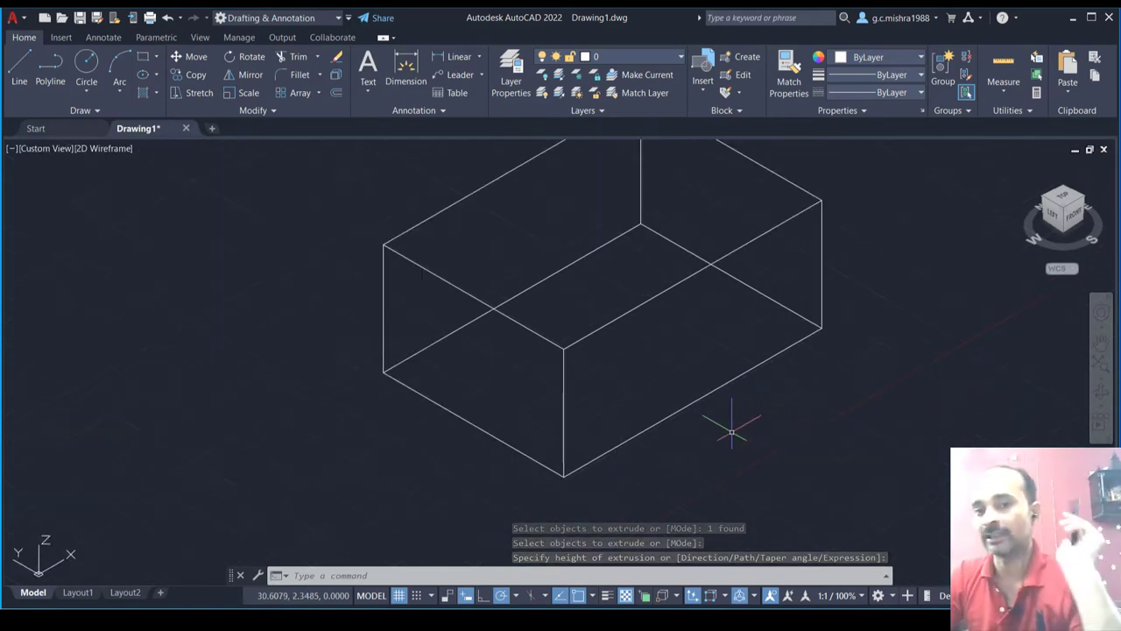
scroll(730, 426, down, 3)
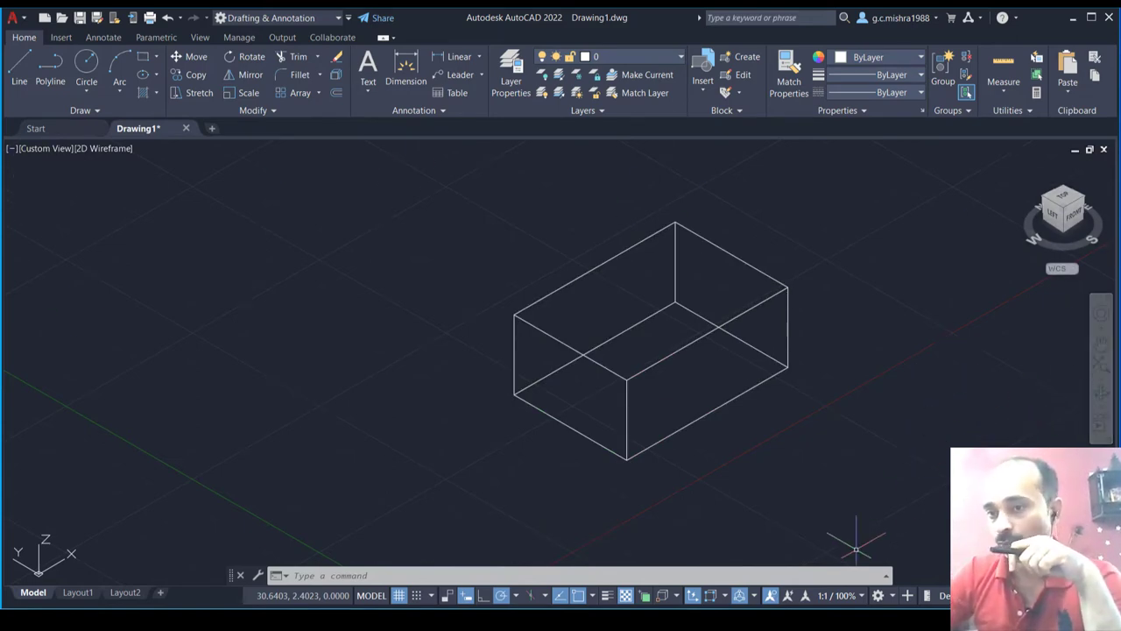
key(alt+Tab)
Choose a blue pen in OneNote and handwrite '1. View Controls'
scroll(889, 526, down, 3)
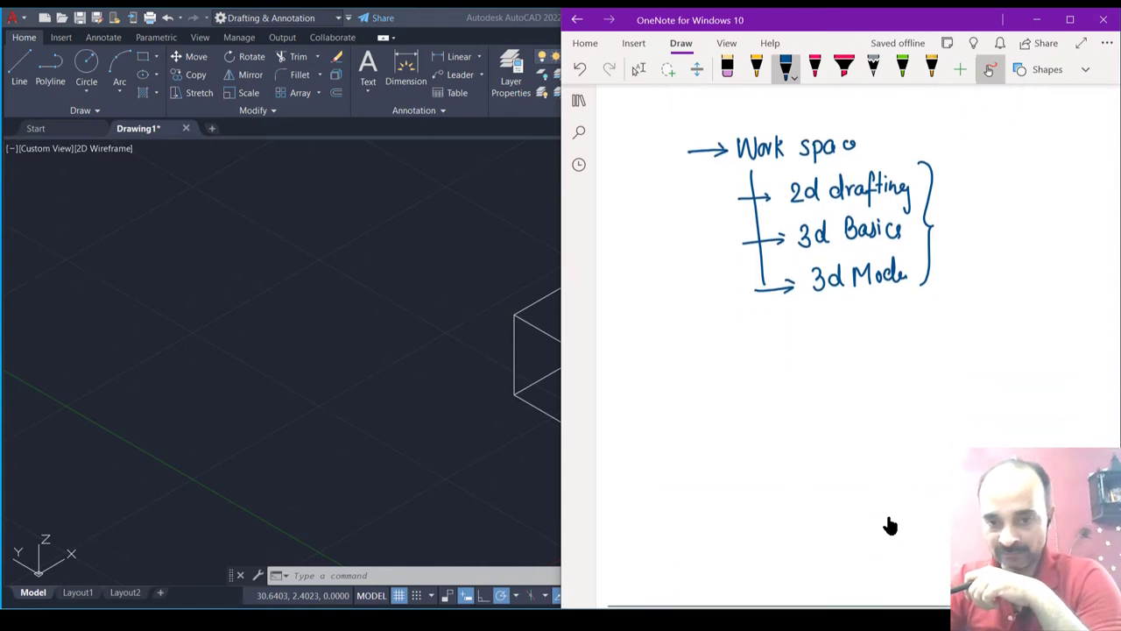
scroll(889, 525, down, 2)
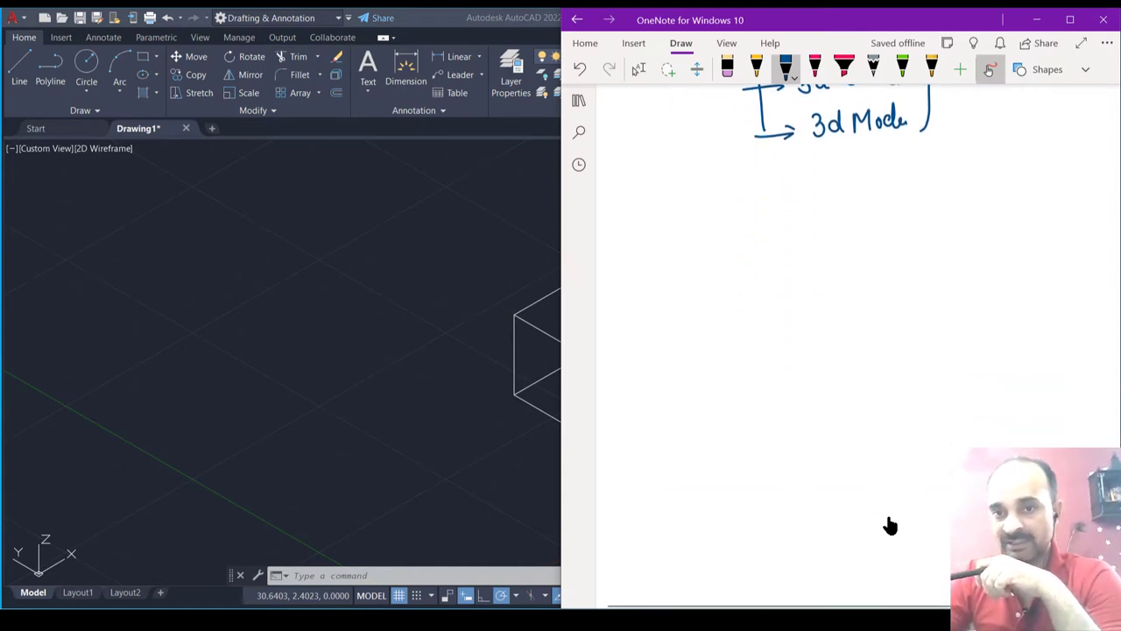
click(789, 72)
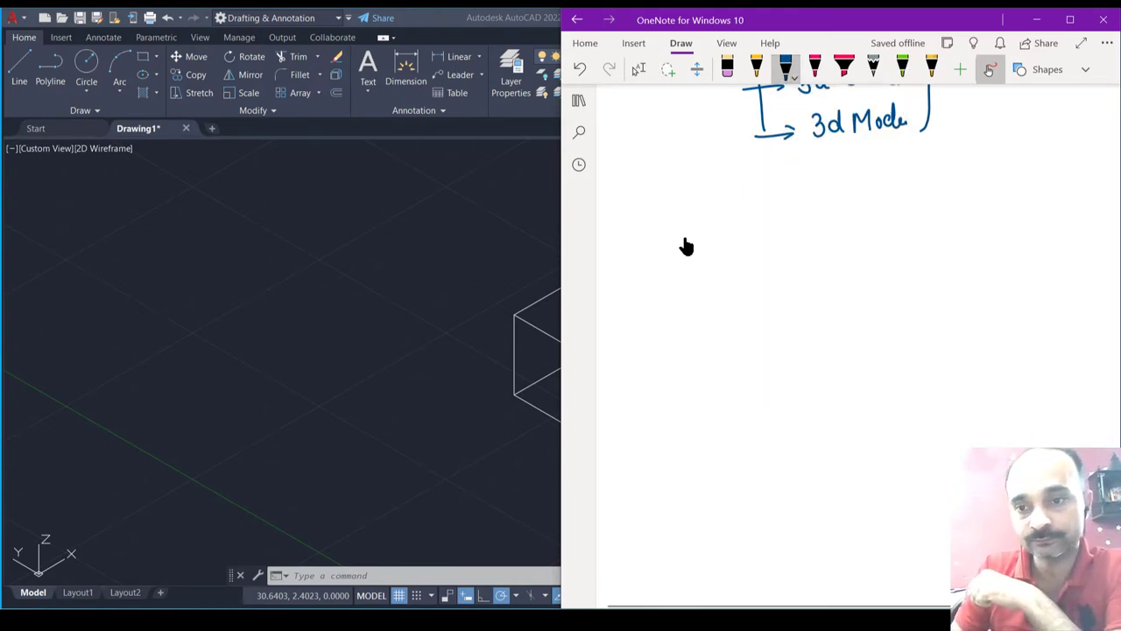
mouse_move(690, 194)
mouse_down()
mouse_move(690, 212)
mouse_move(734, 200)
mouse_up()
click(700, 205)
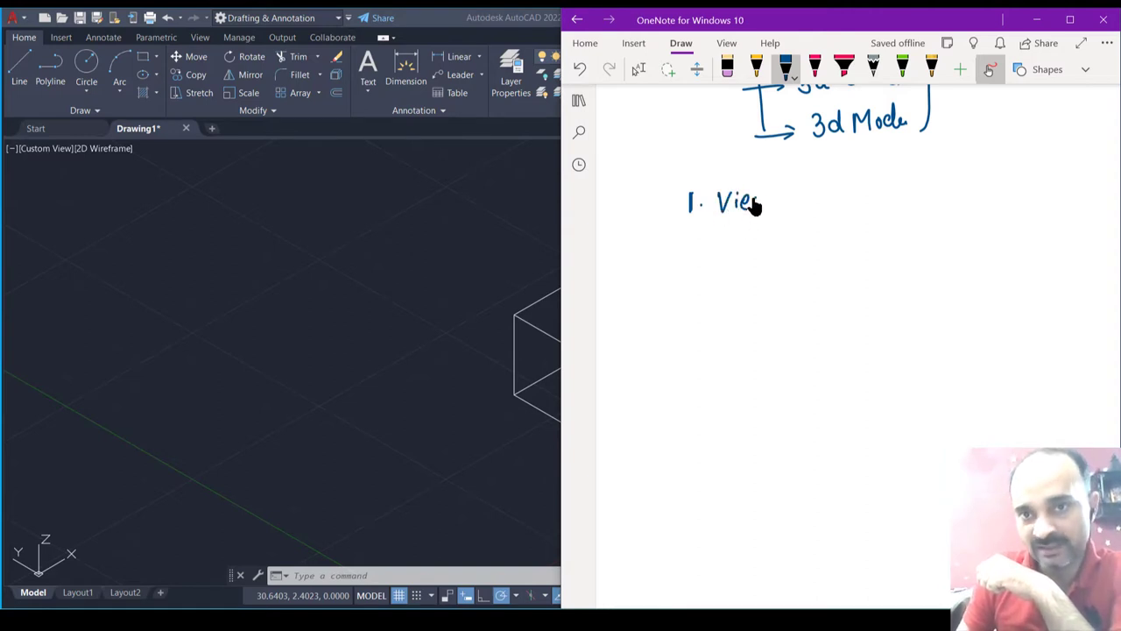
drag(800, 213, 857, 188)
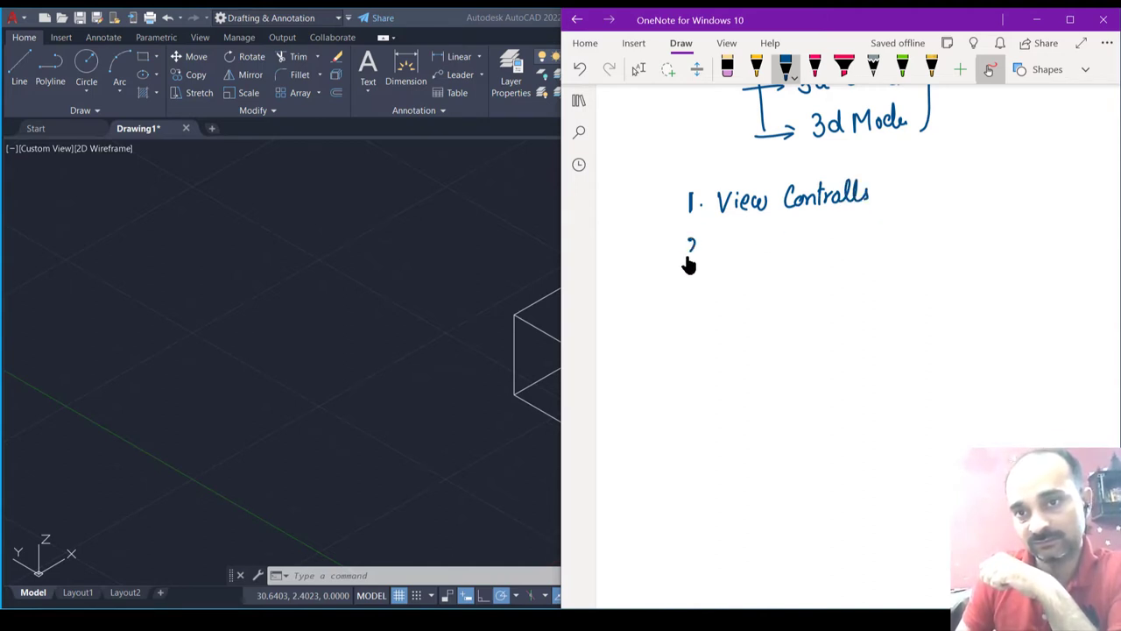
Handwrite 'View Cube' and 'Navigation Bar' as list items 2 and 3, then minimize OneNote
drag(724, 245, 761, 248)
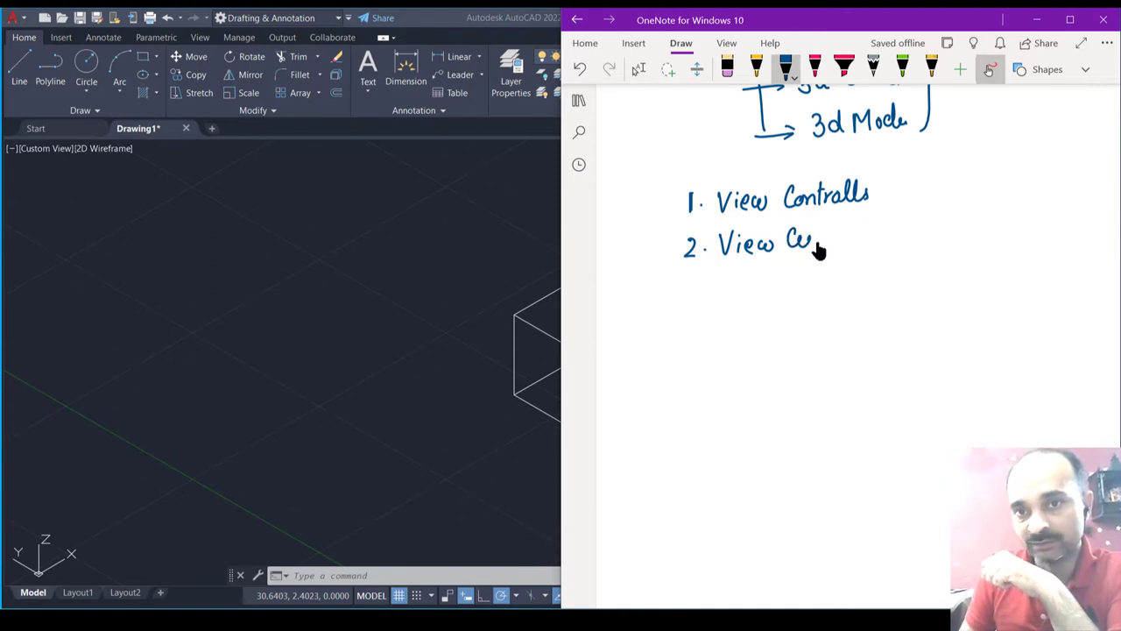
drag(822, 247, 837, 254)
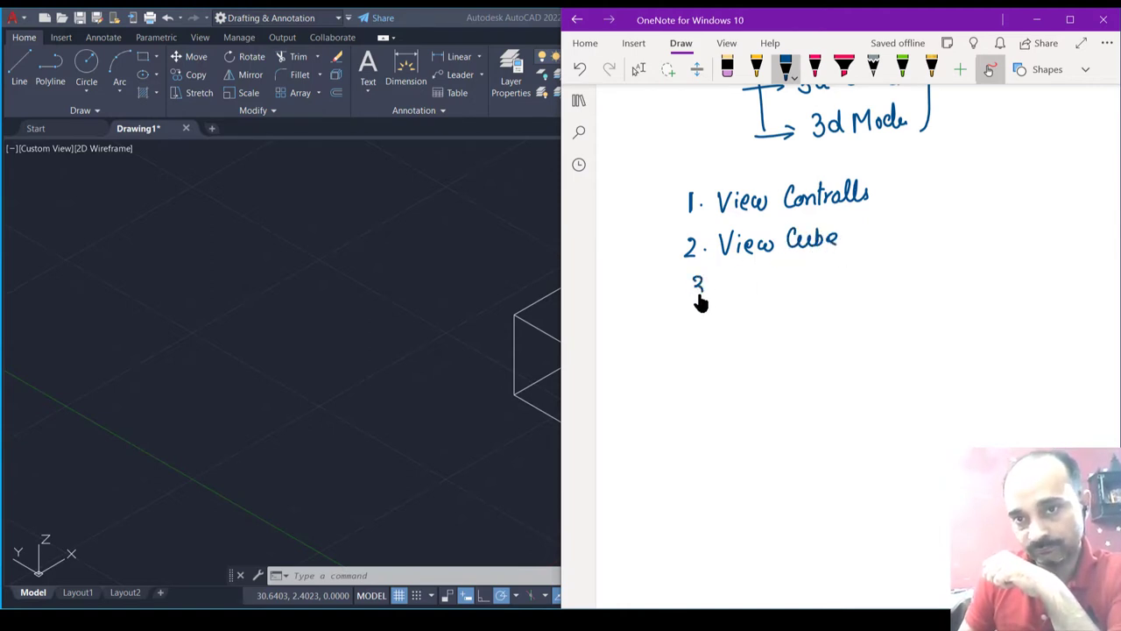
drag(732, 282, 756, 290)
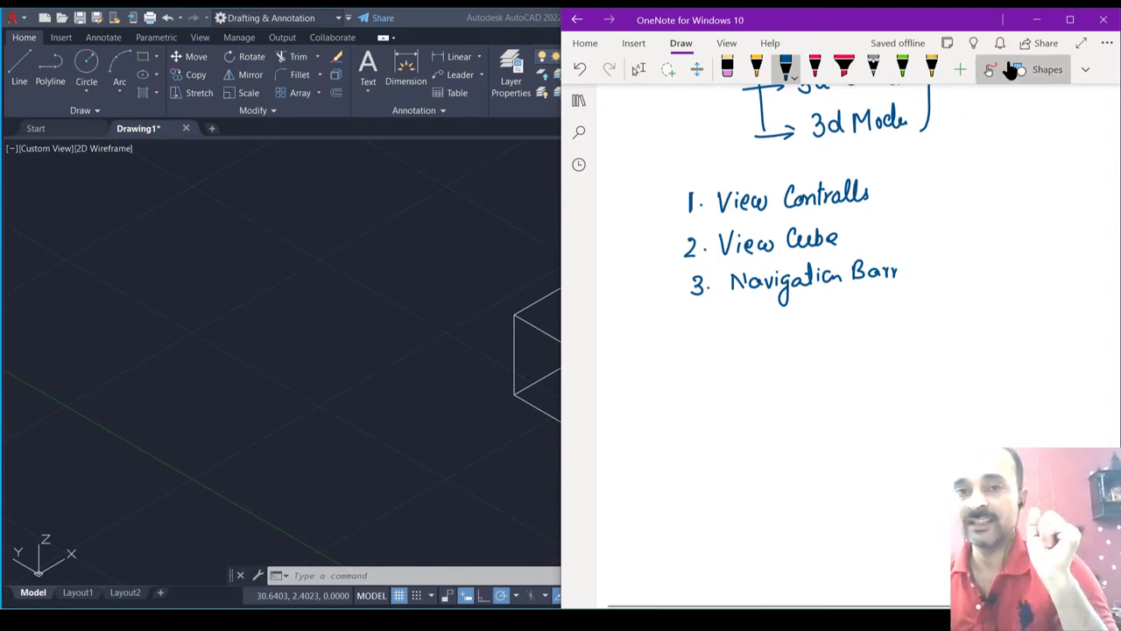
click(1036, 21)
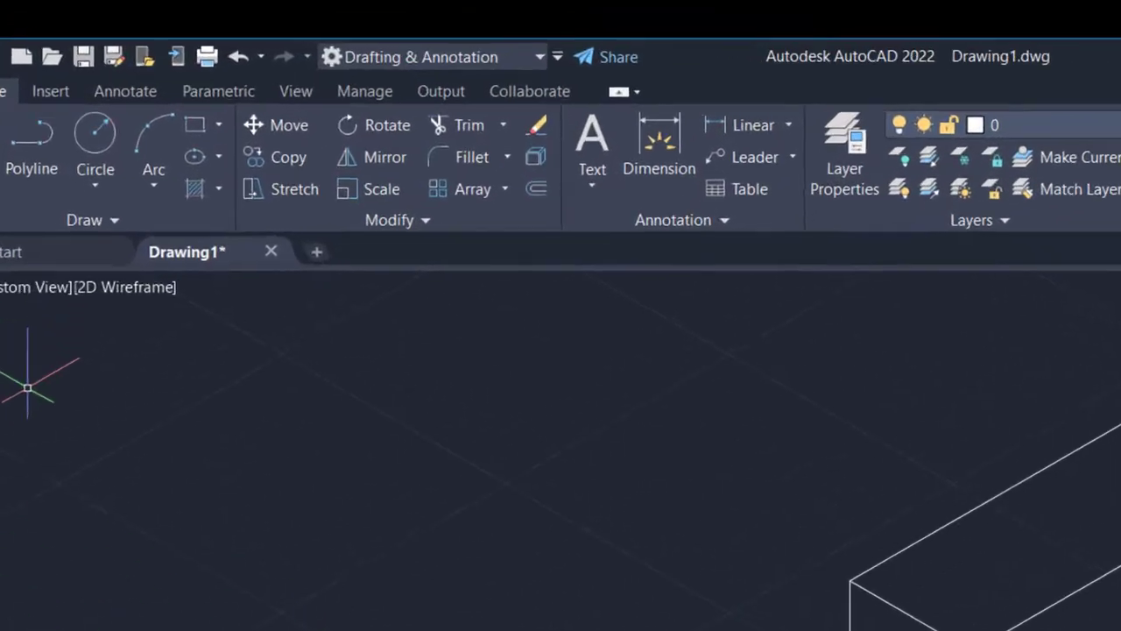
Switch the ribbon between the View and Home tabs and check the View tab's ribbon display options
click(315, 105)
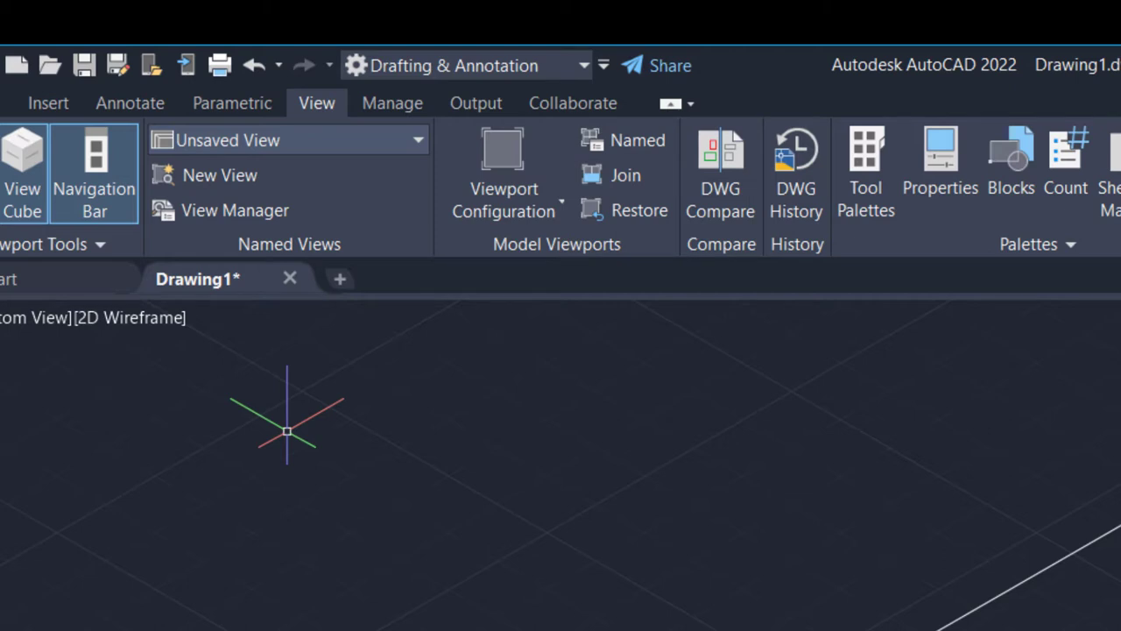
click(7, 103)
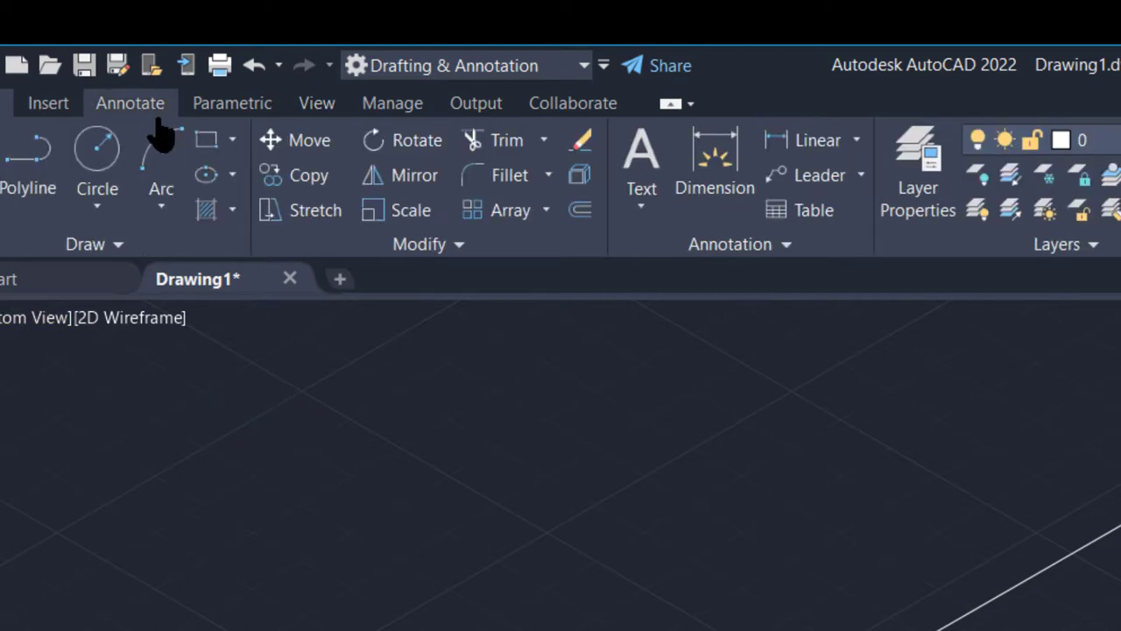
click(318, 107)
right_click(317, 106)
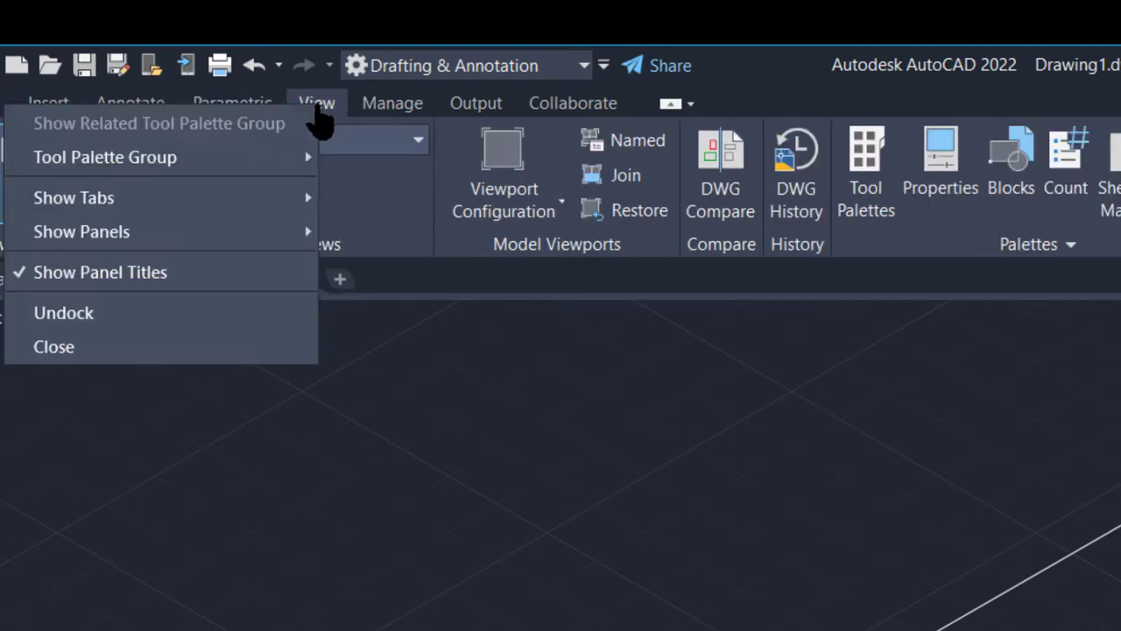
click(383, 300)
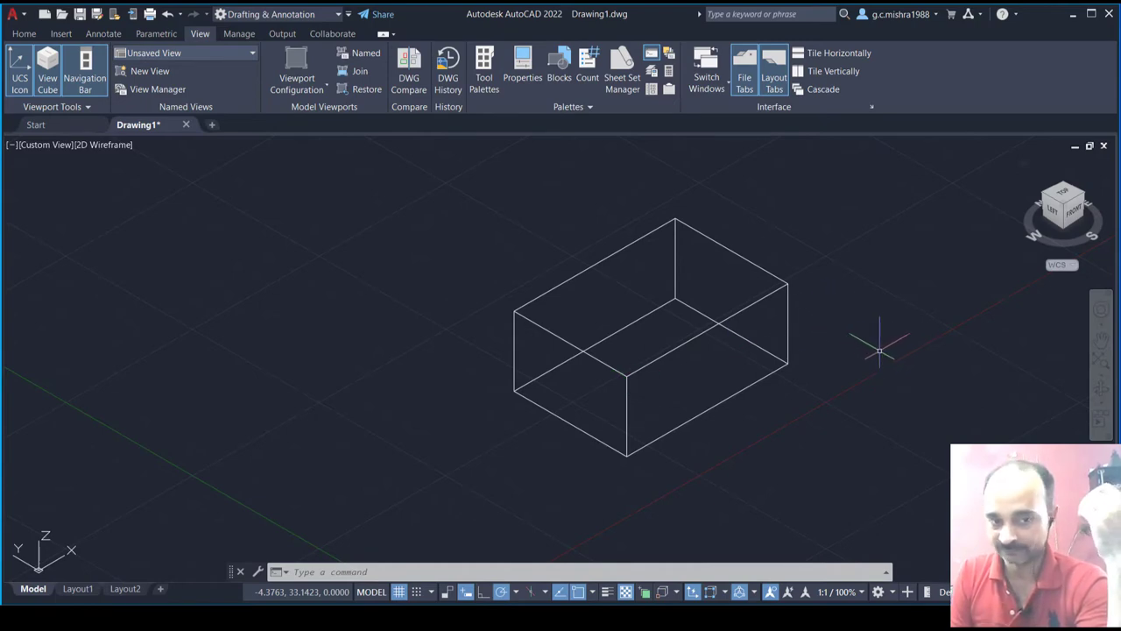
Turn the UCS icon, ViewCube and navigation bar off, then turn all three back on
click(14, 84)
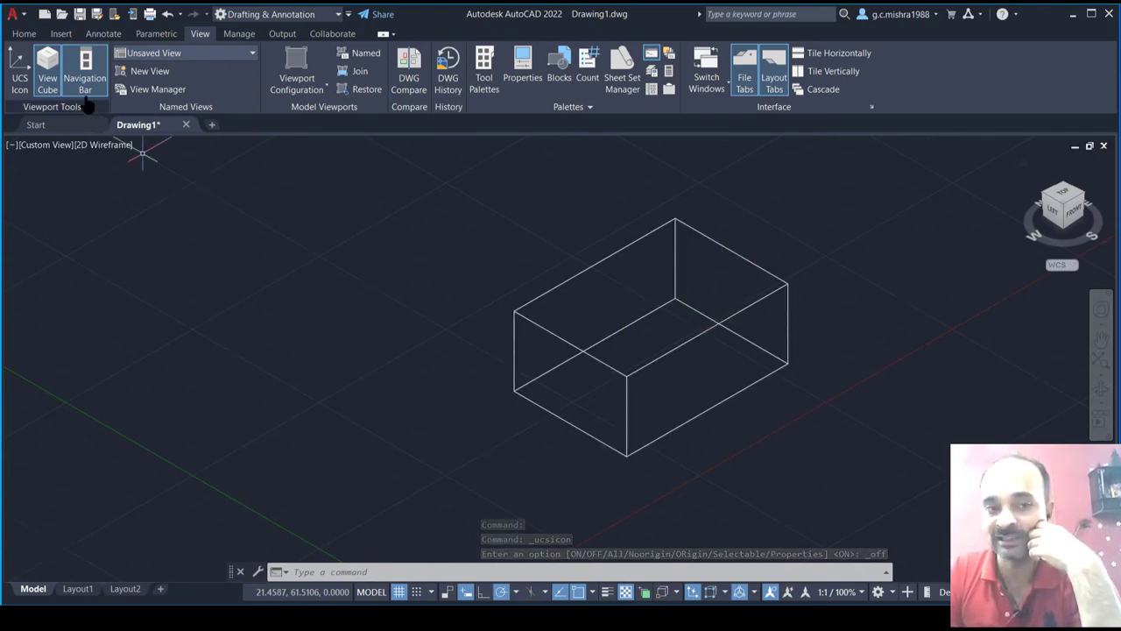
click(48, 86)
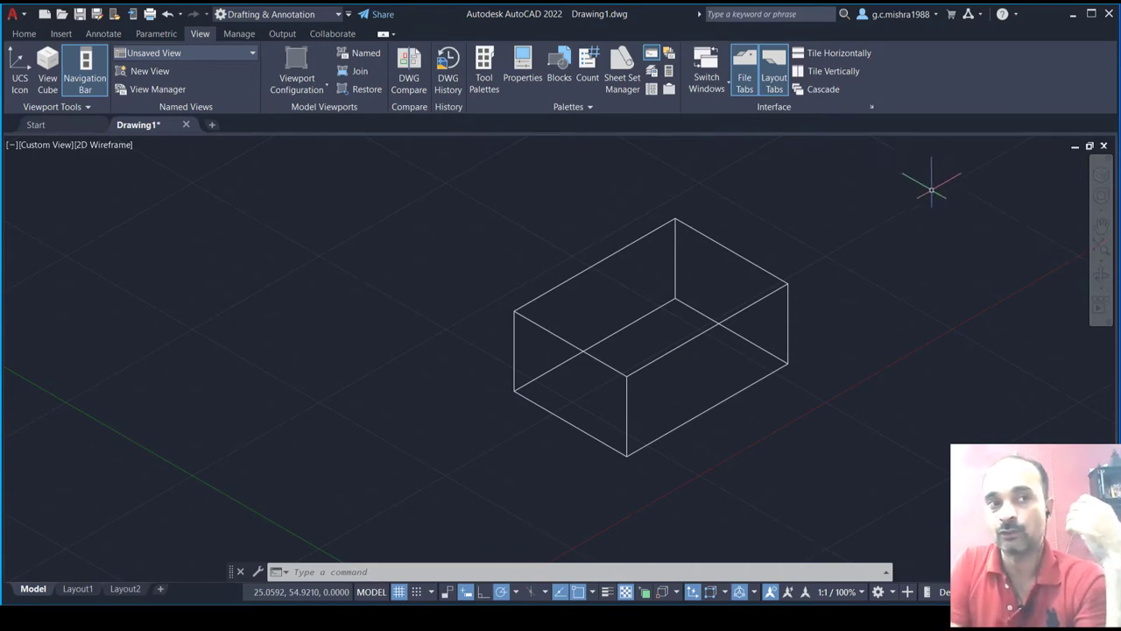
click(85, 78)
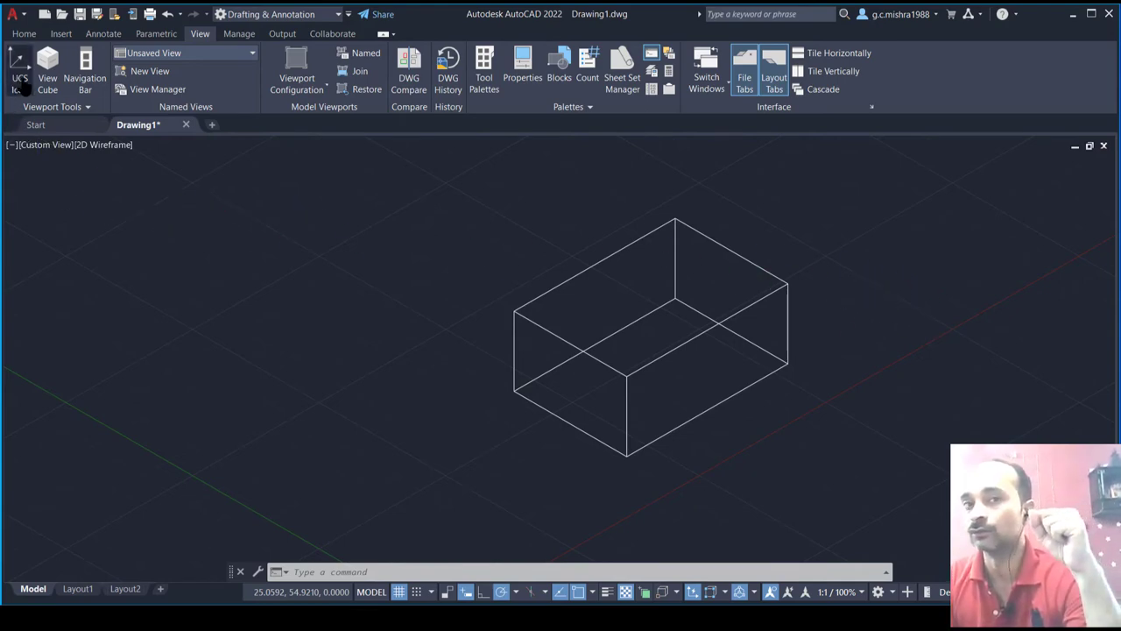
click(19, 81)
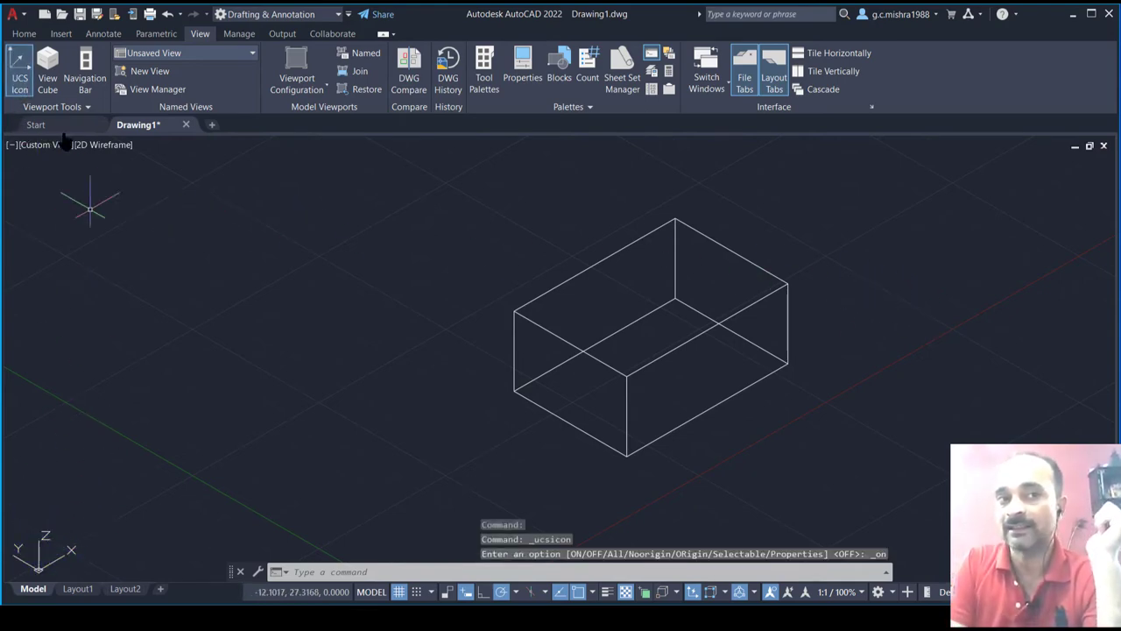
click(47, 72)
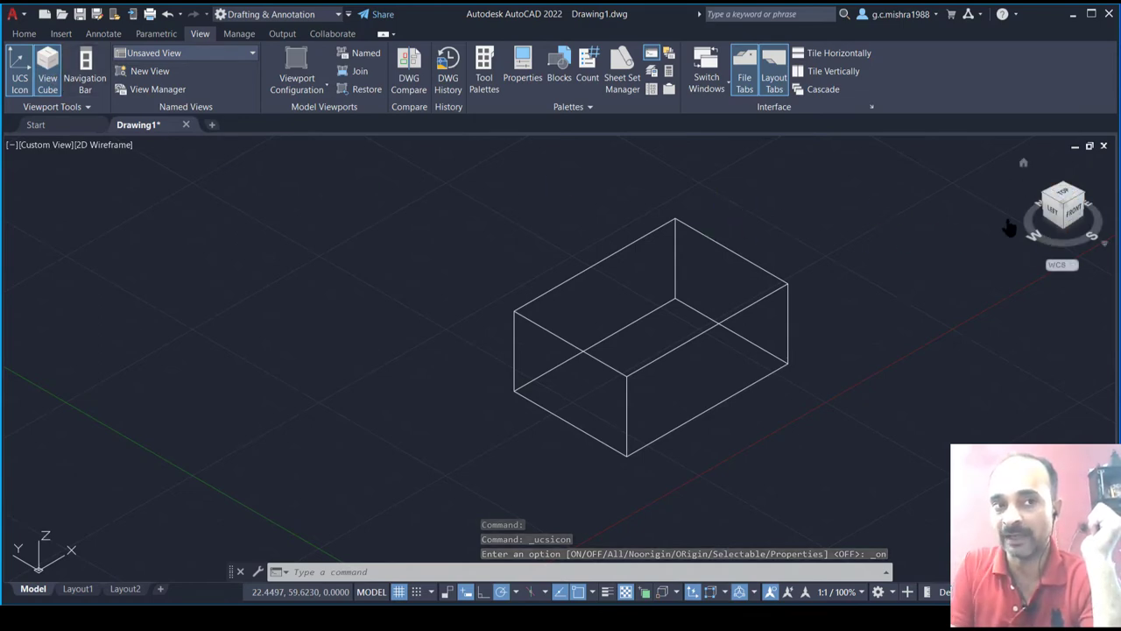
click(85, 75)
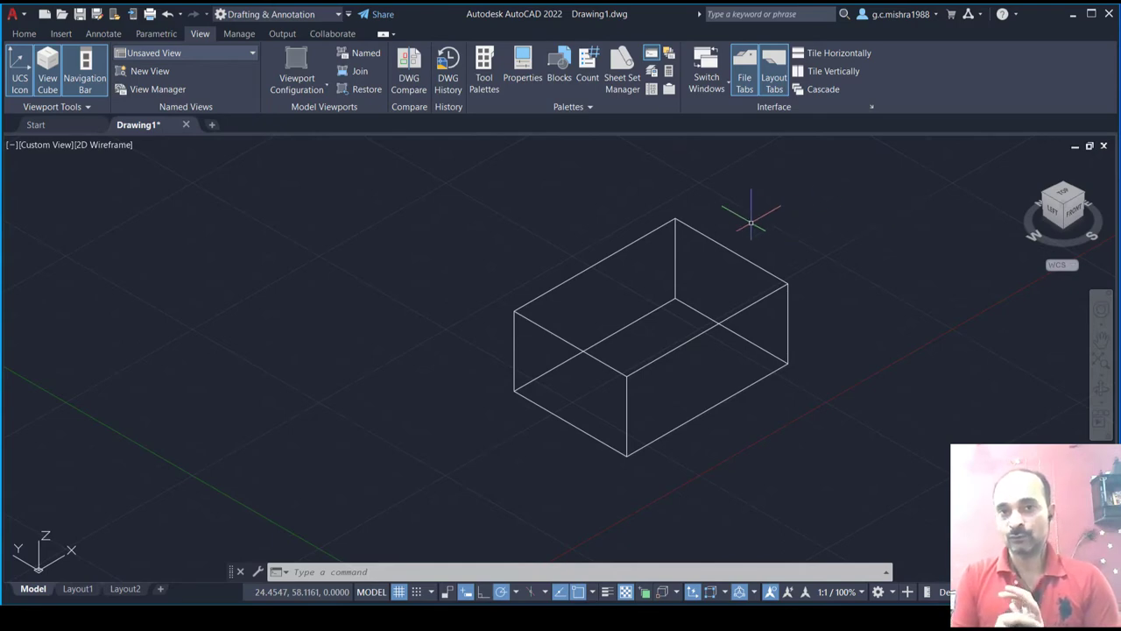
Open the Tool Palettes and browse the Civil, then the Mechanical sample tabs
click(484, 78)
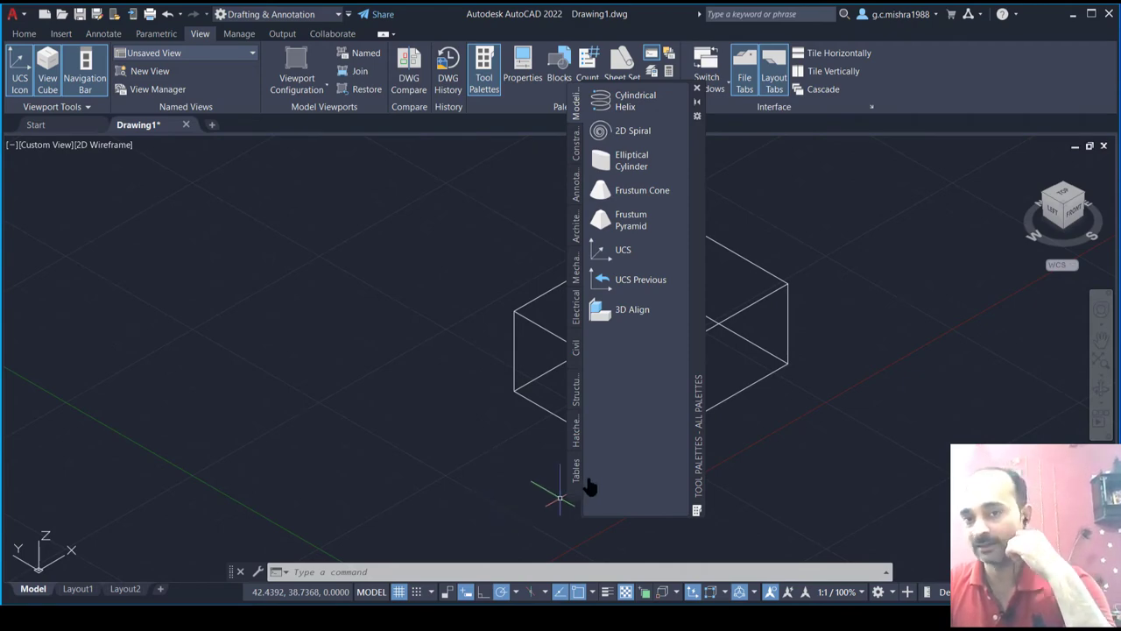
click(576, 350)
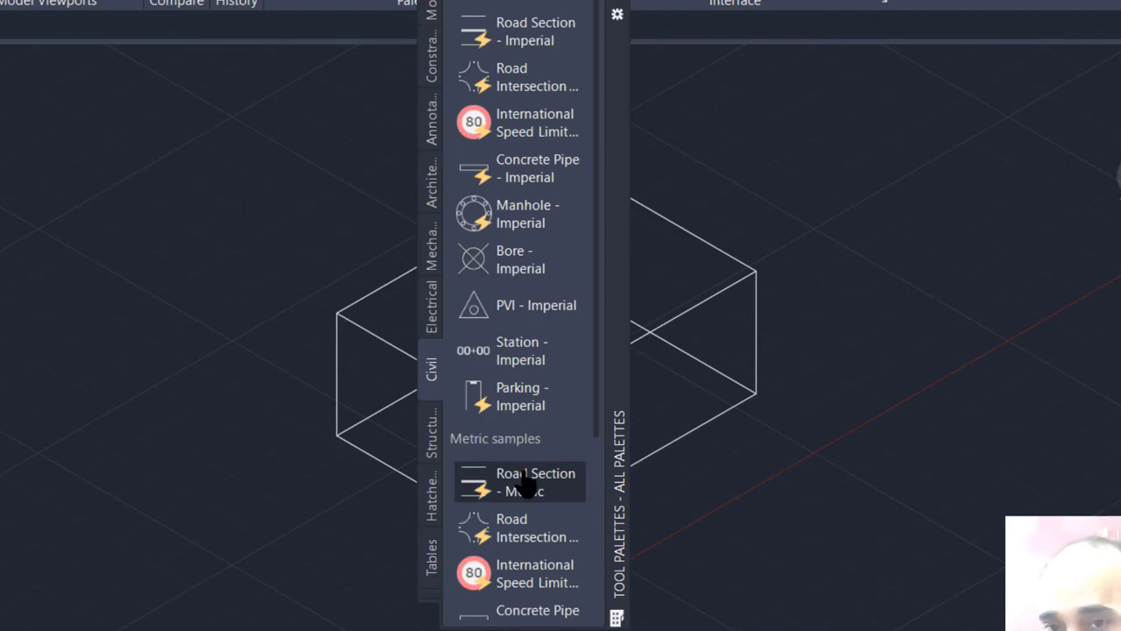
click(435, 259)
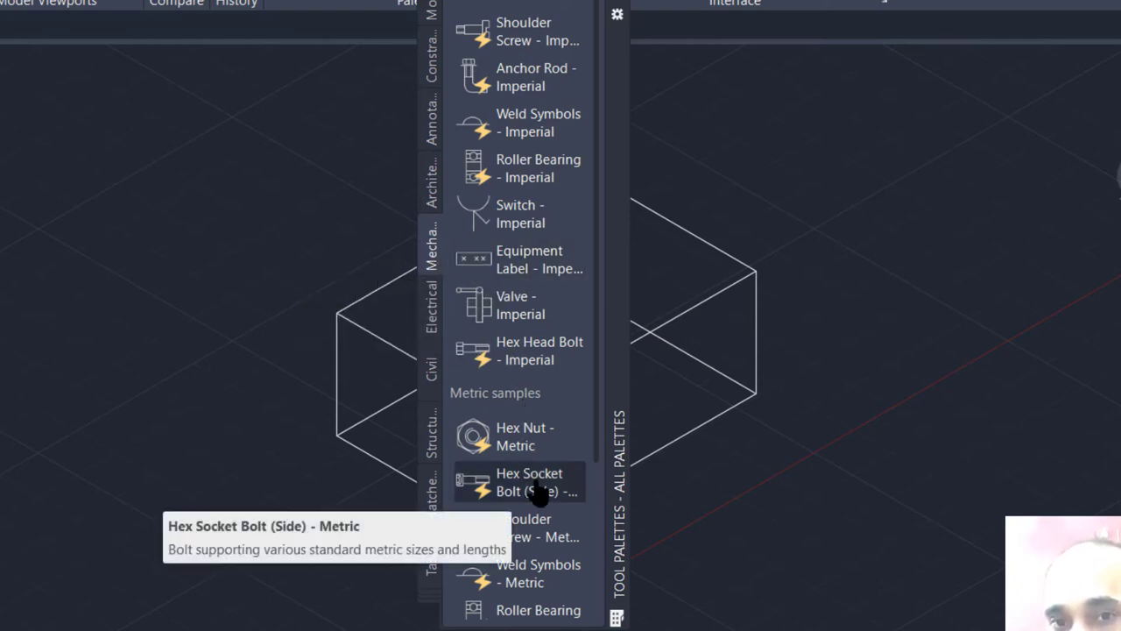
Drag Hex Socket Bolt (Side) - Metric into the drawing and place it left of the box
drag(531, 490, 539, 491)
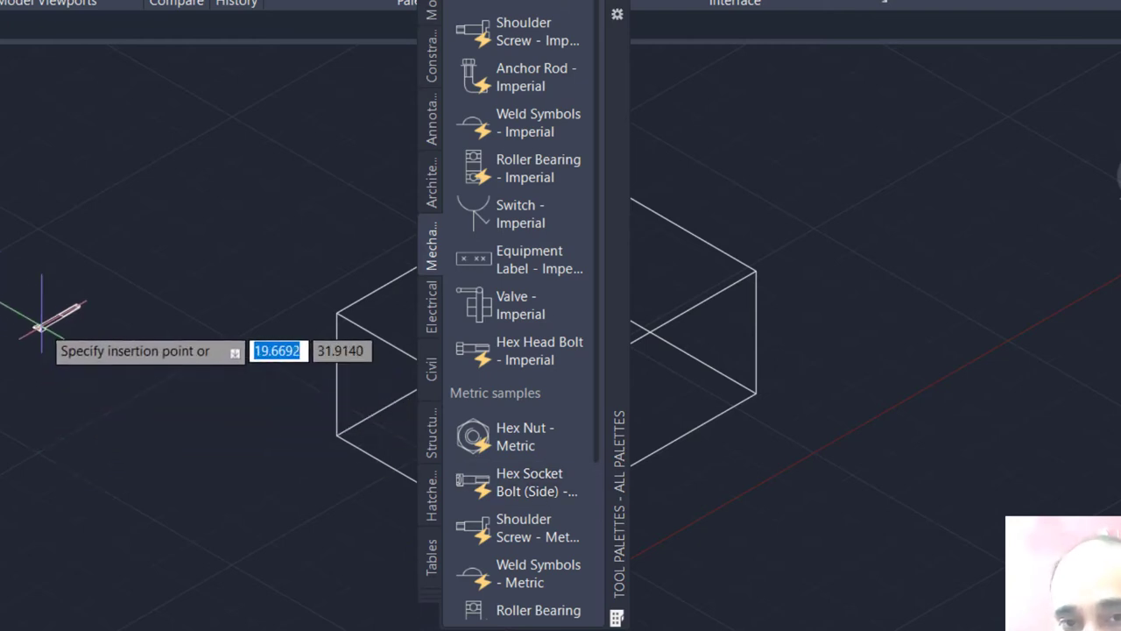
click(40, 322)
right_click(40, 322)
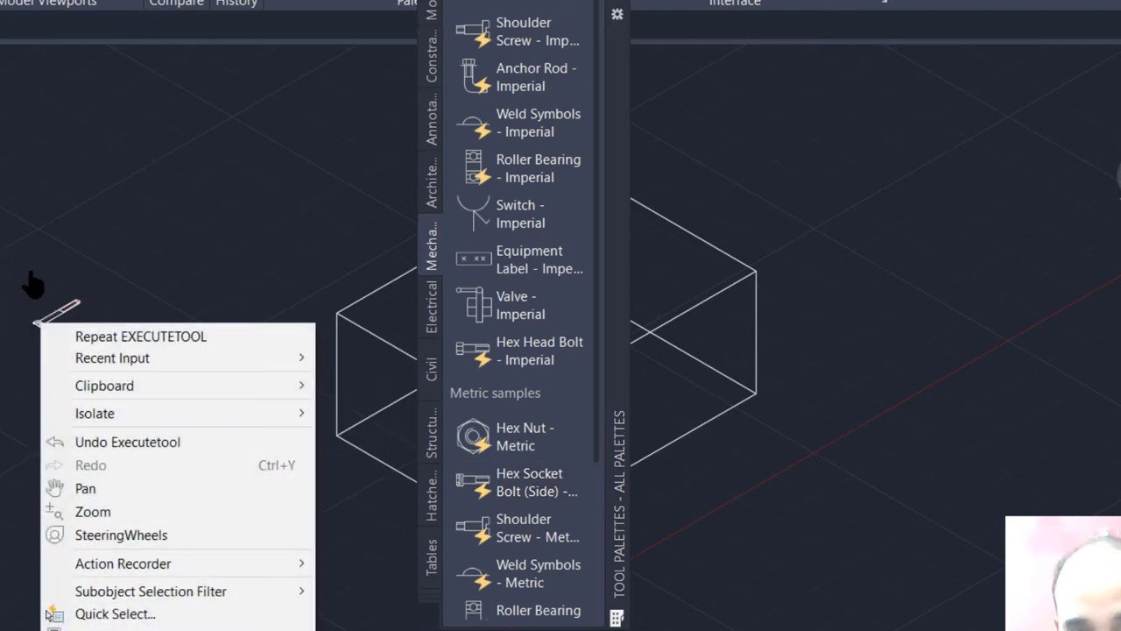
Zoom in on the bolt and browse the Architectural, Annotation, Constraints and Modeling palettes
key(Escape)
scroll(53, 298, up, 5)
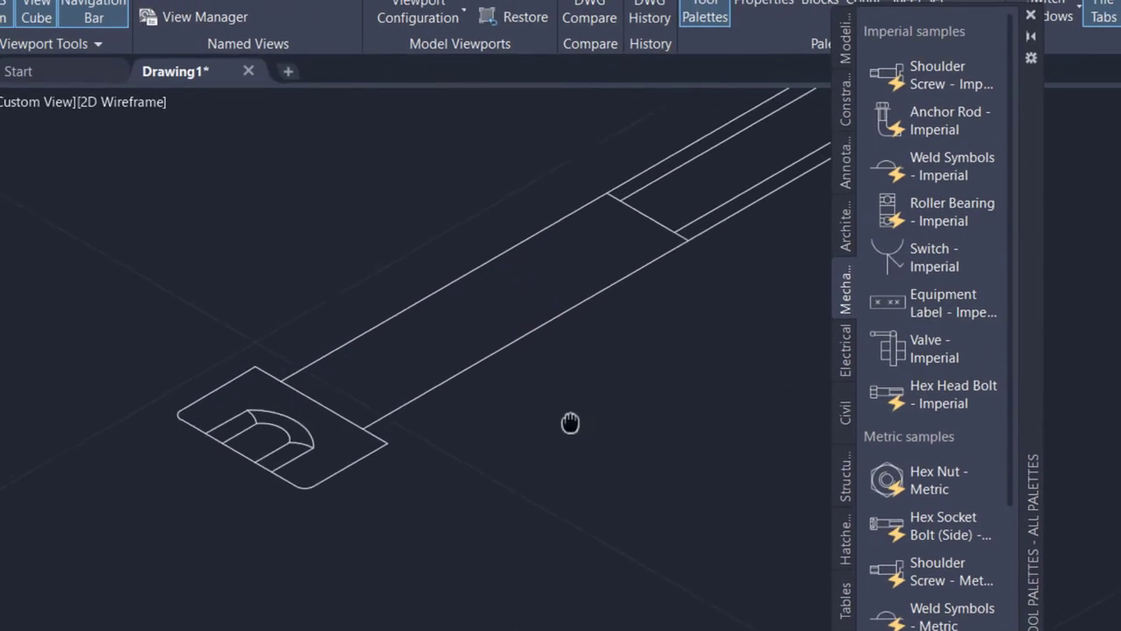
scroll(570, 423, up, 3)
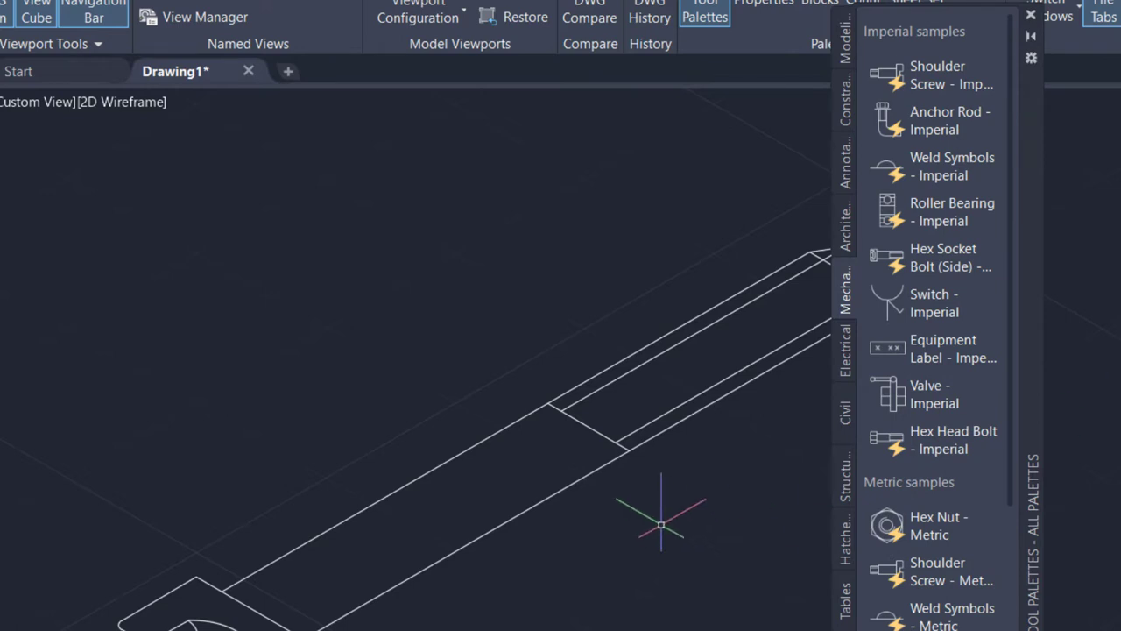
right_click(853, 214)
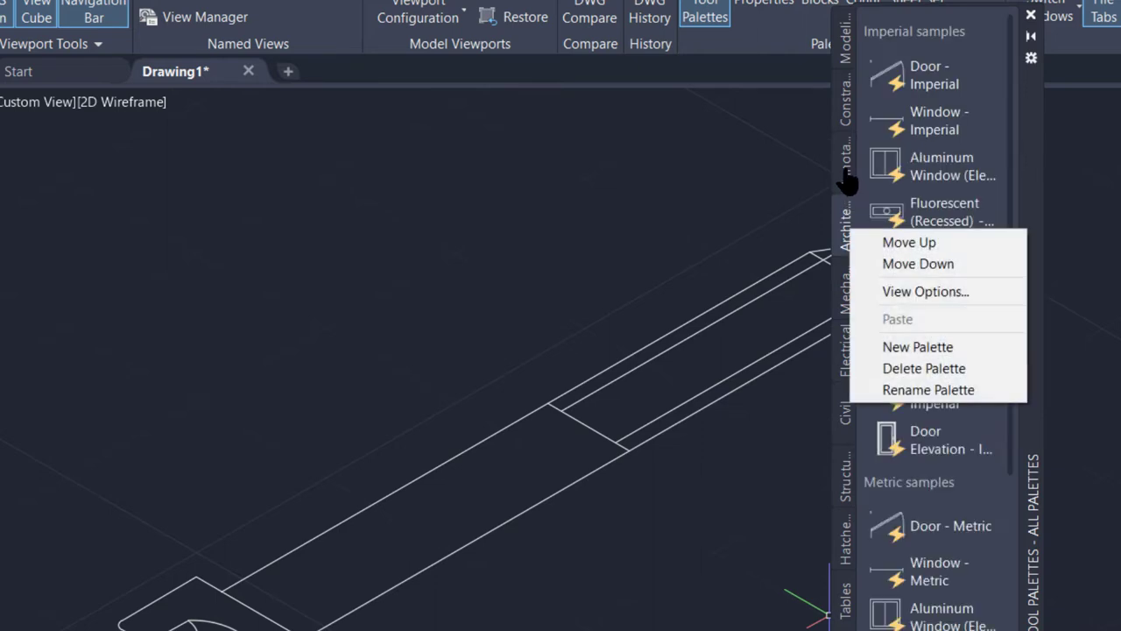
click(847, 175)
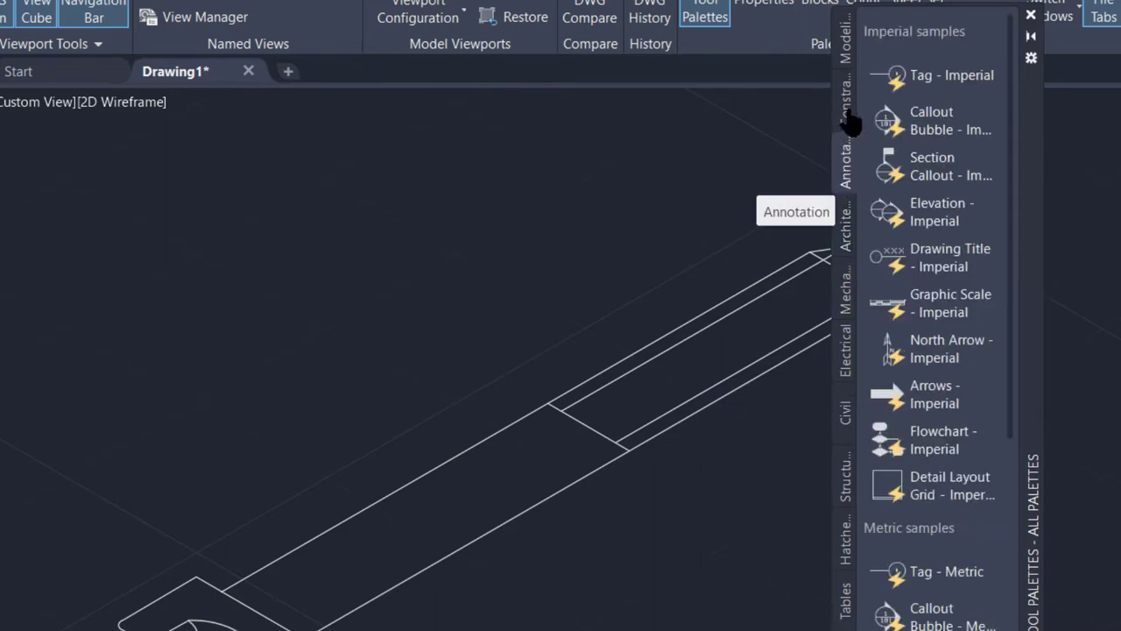
click(849, 121)
click(848, 53)
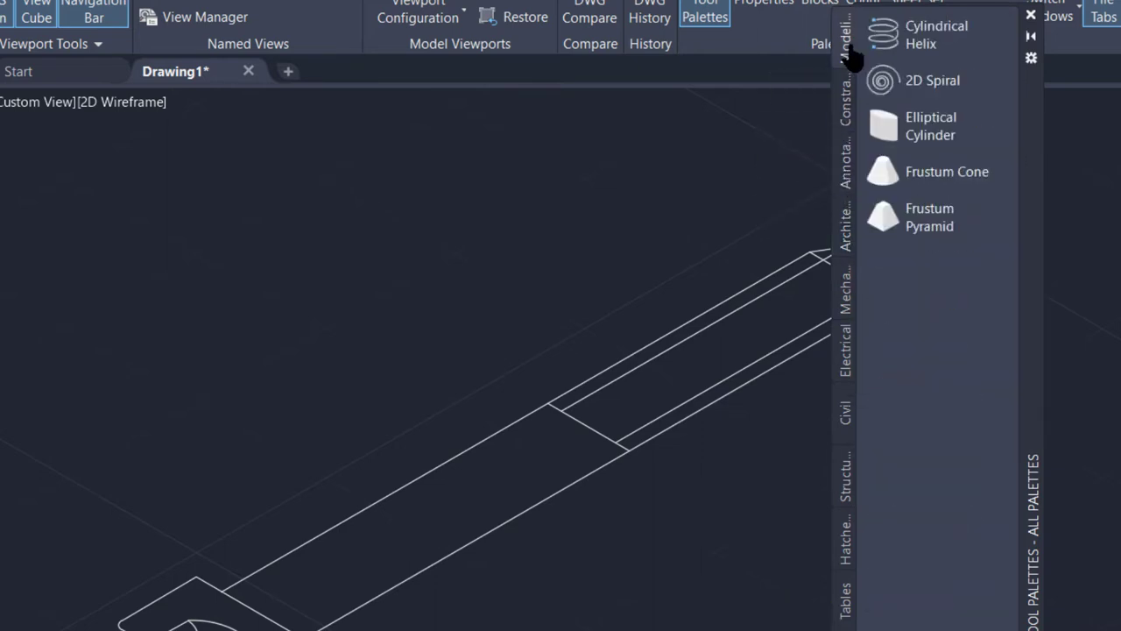
Look at the Electrical samples' Push Button - Metric, then close the Tool Palettes
click(845, 366)
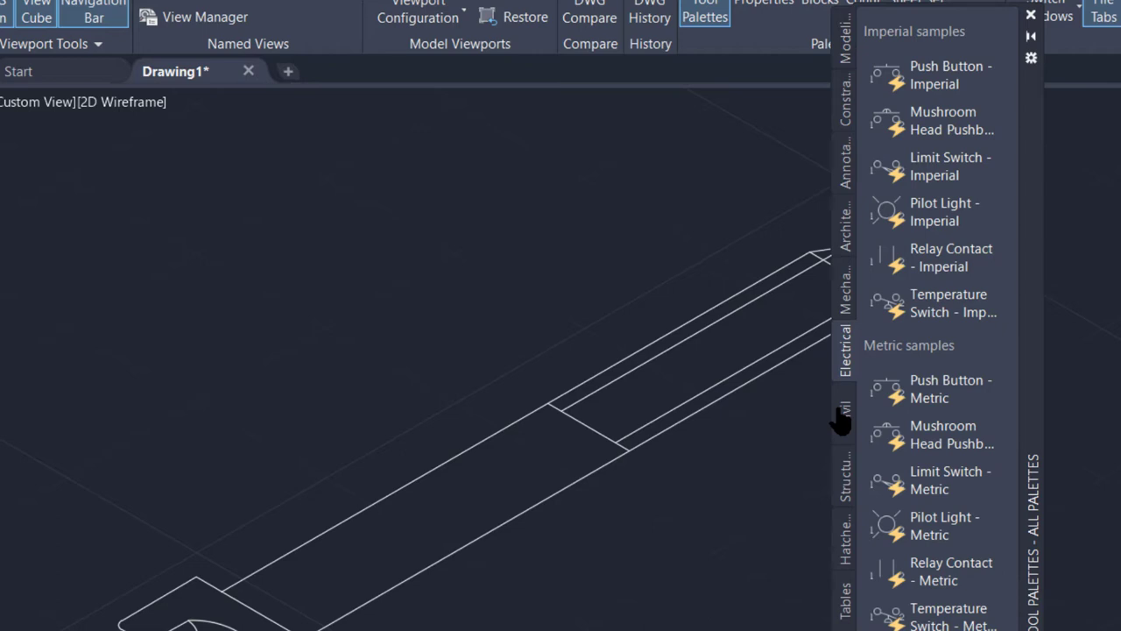
click(920, 389)
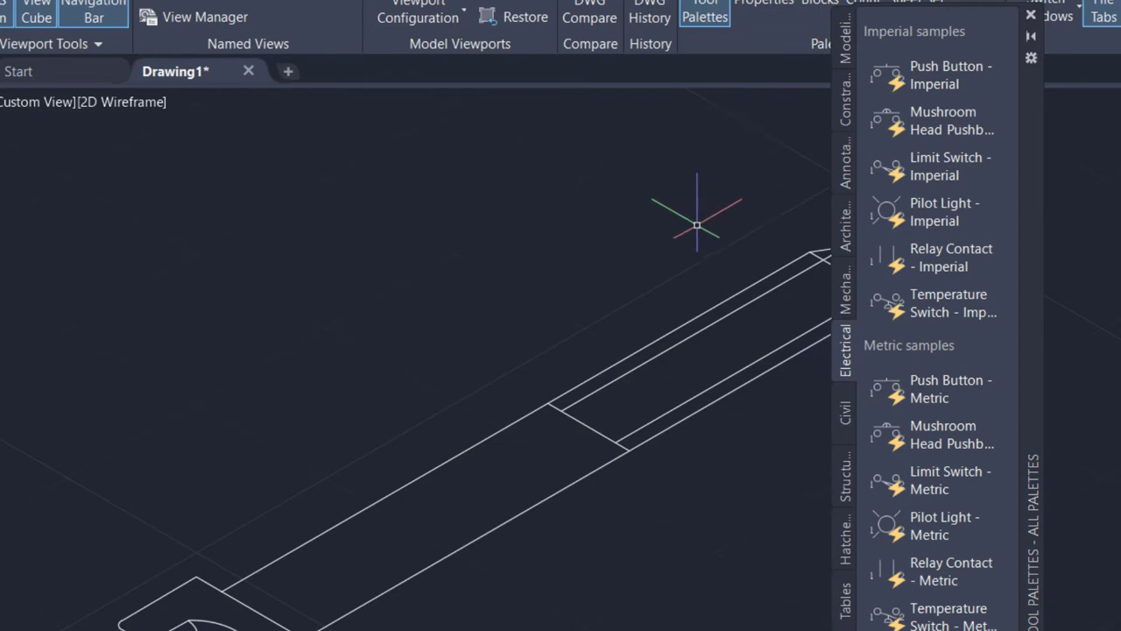
click(704, 9)
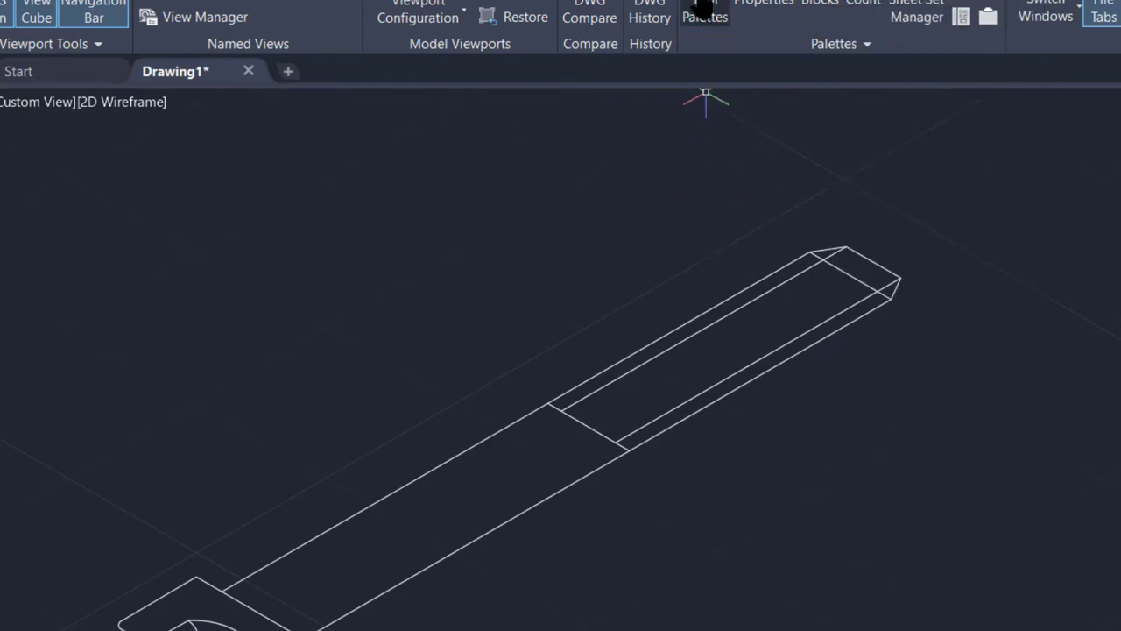
Select the inserted hex socket bolt and delete it, leaving only the box
click(730, 388)
right_click(730, 388)
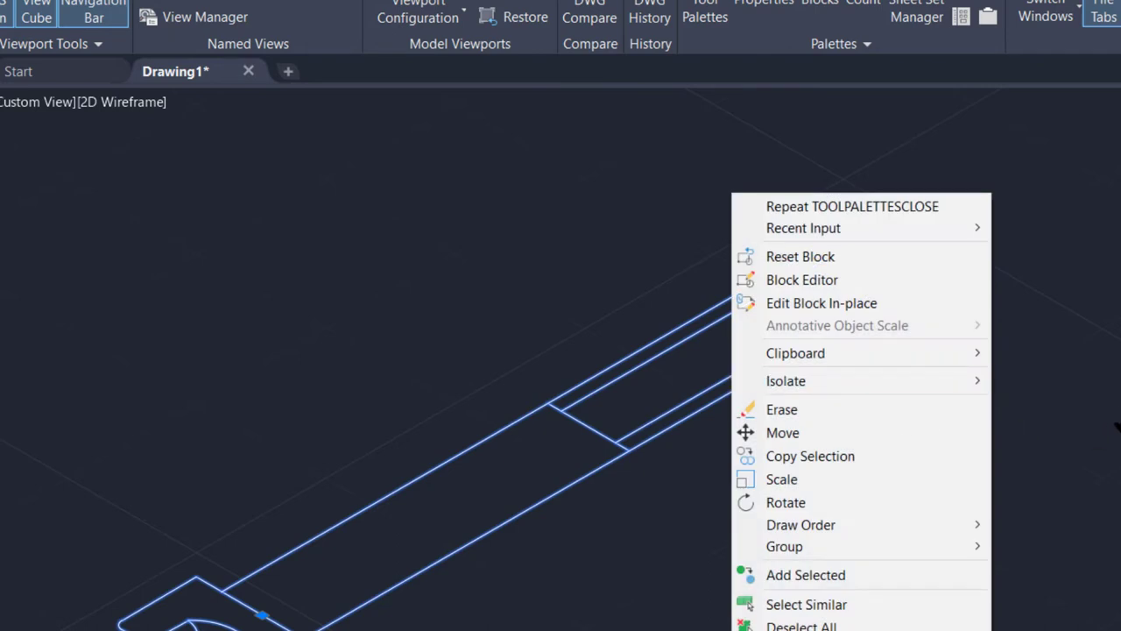
key(Escape)
key(Escape)
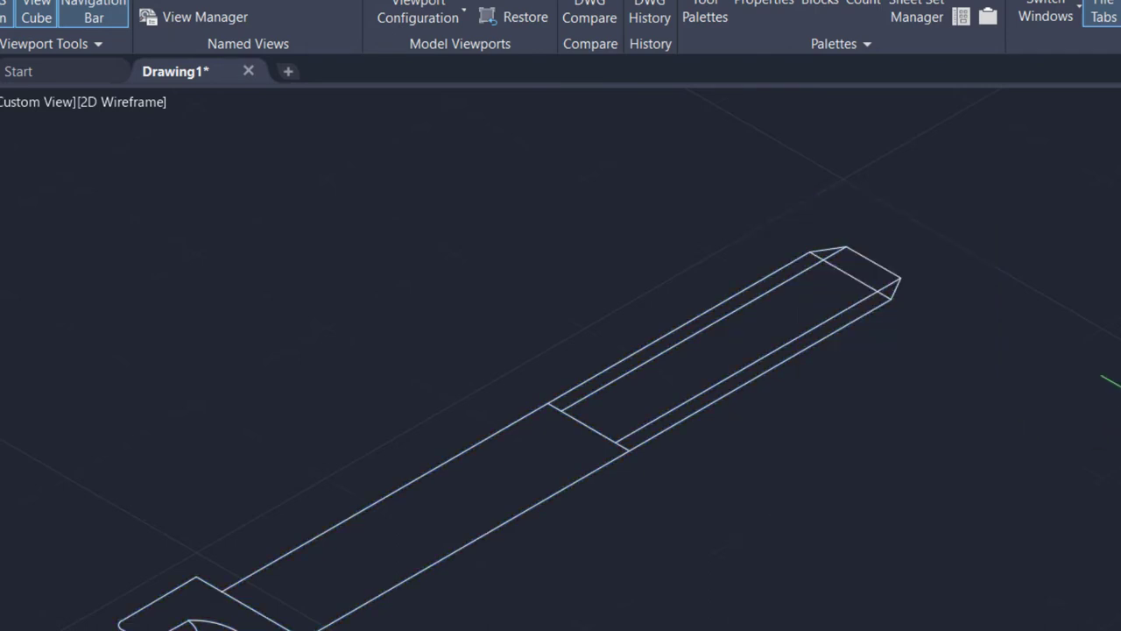
click(741, 390)
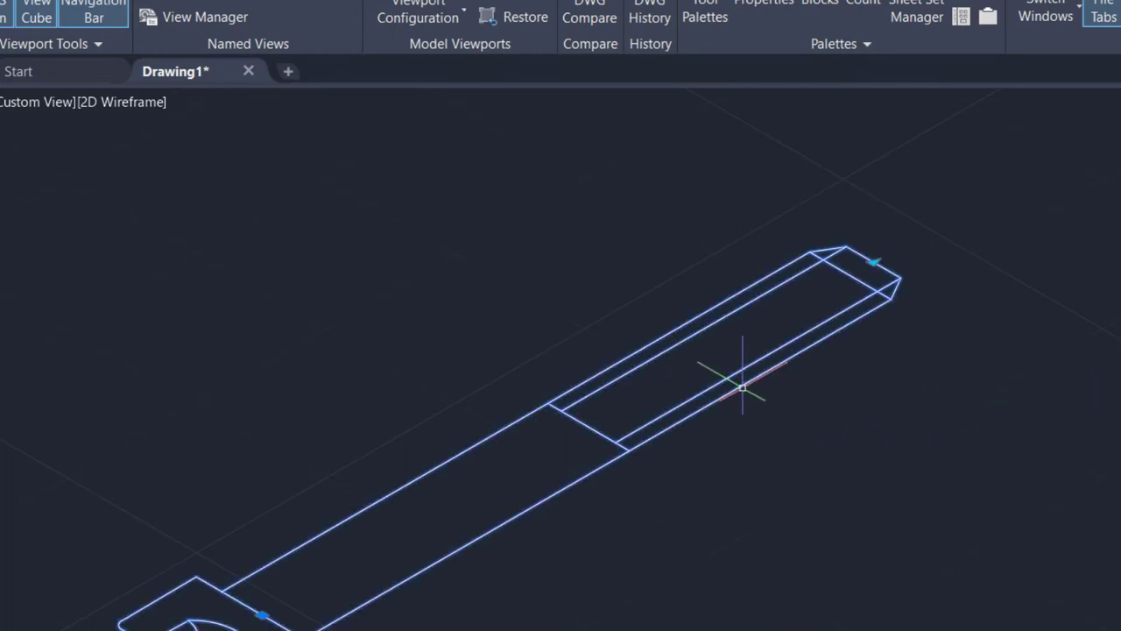
key(Delete)
click(838, 318)
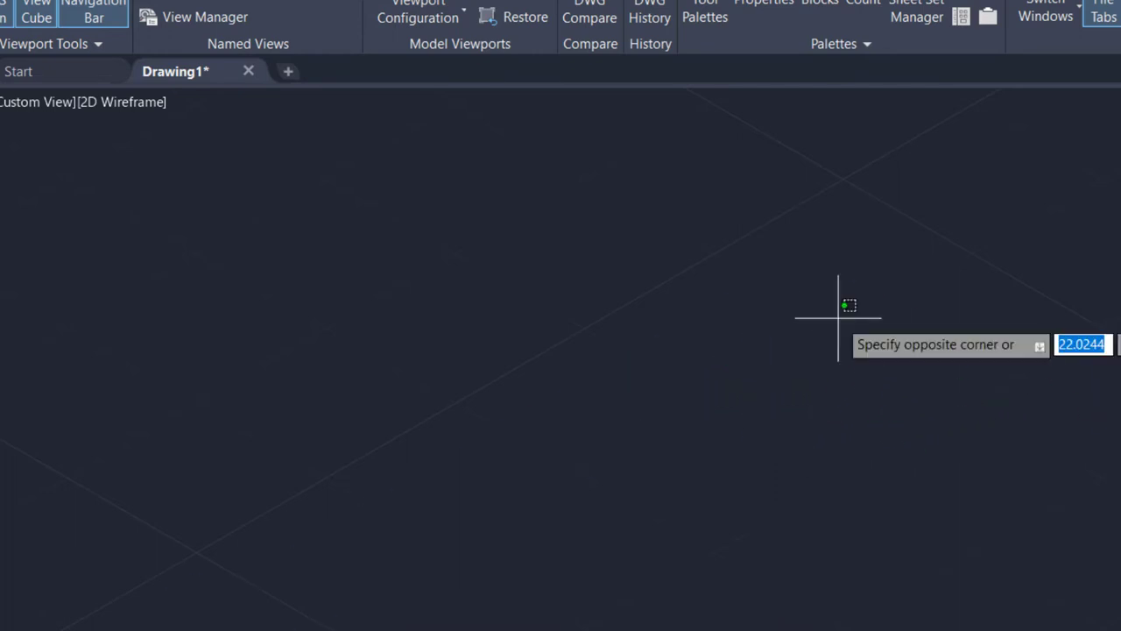
key(Escape)
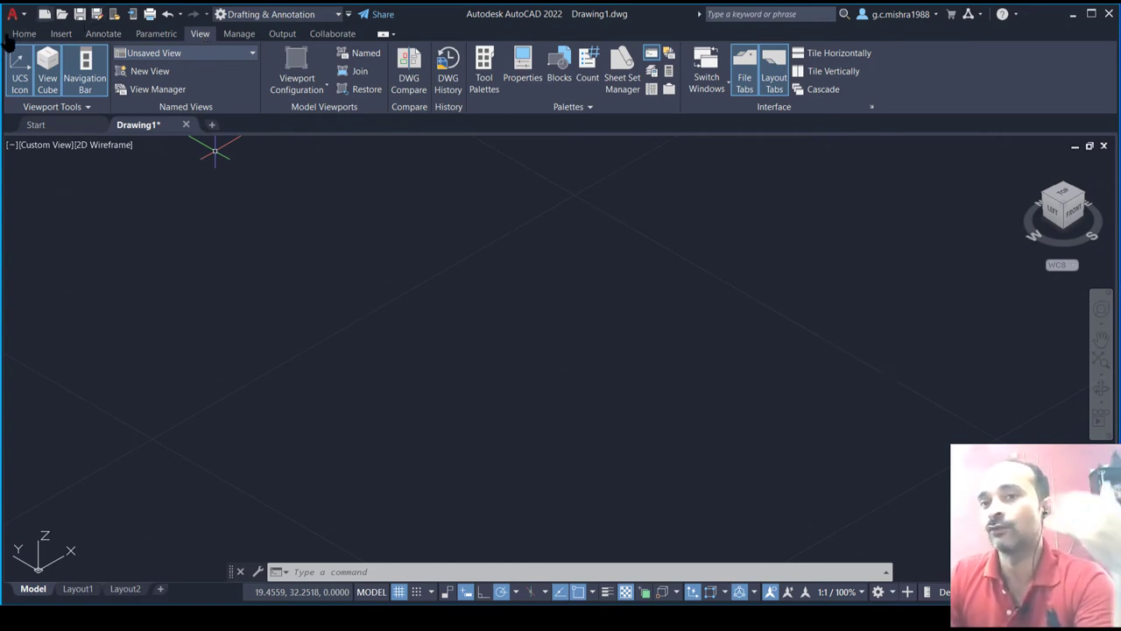
Show the Home tab and look at the ribbon's display options without changing them
click(24, 37)
right_click(24, 37)
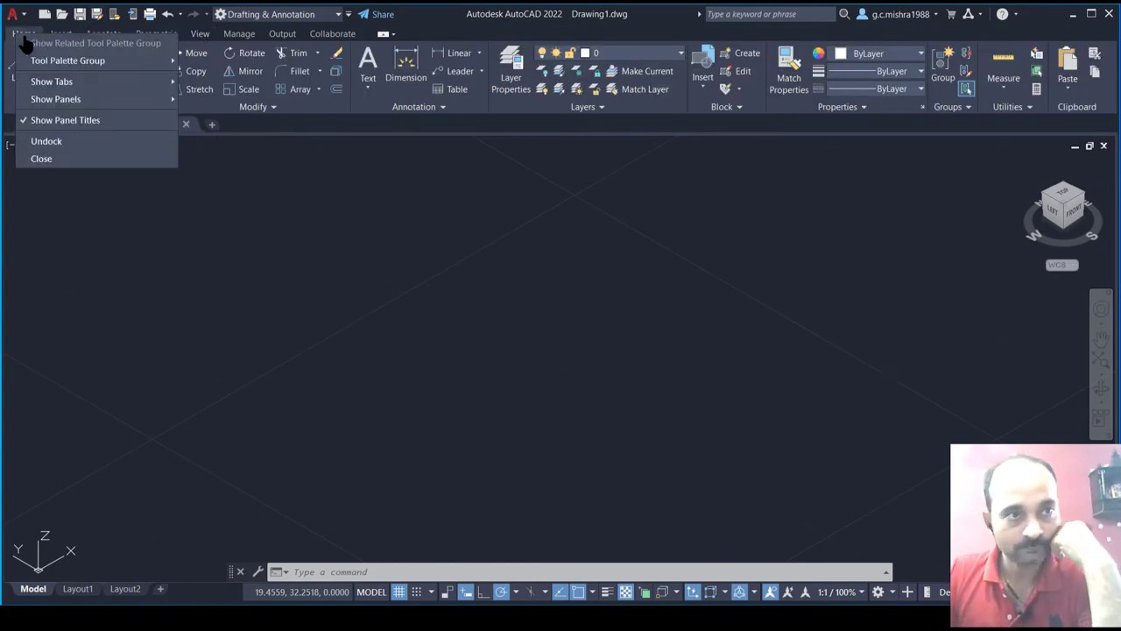
click(665, 331)
key(Escape)
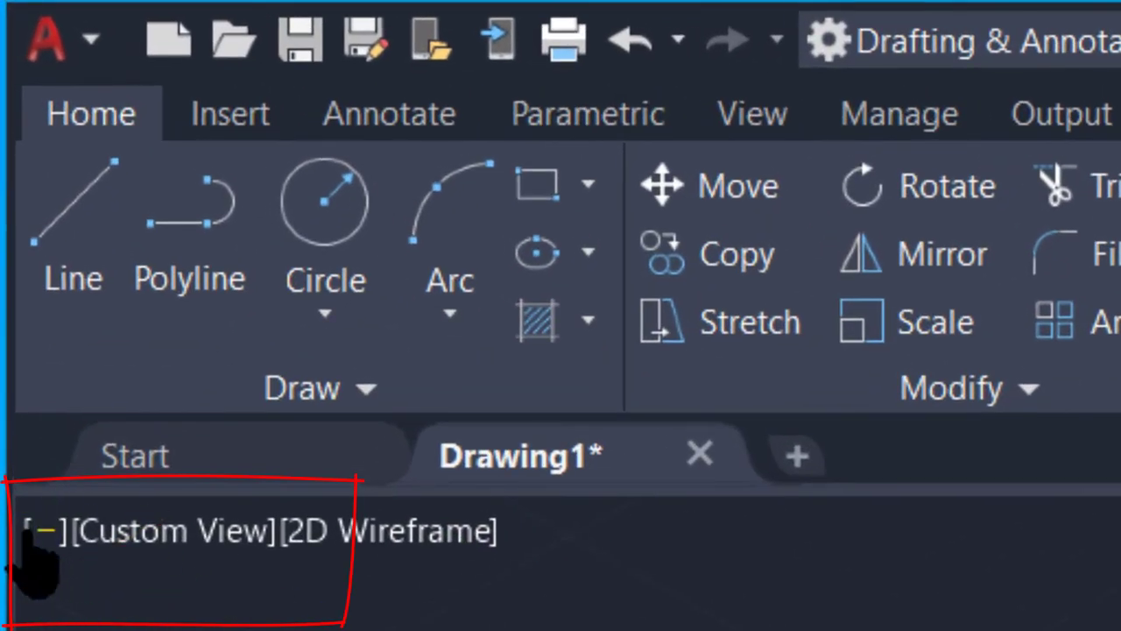
Look over the [–] viewport controls menu, then return to the View tab
click(45, 532)
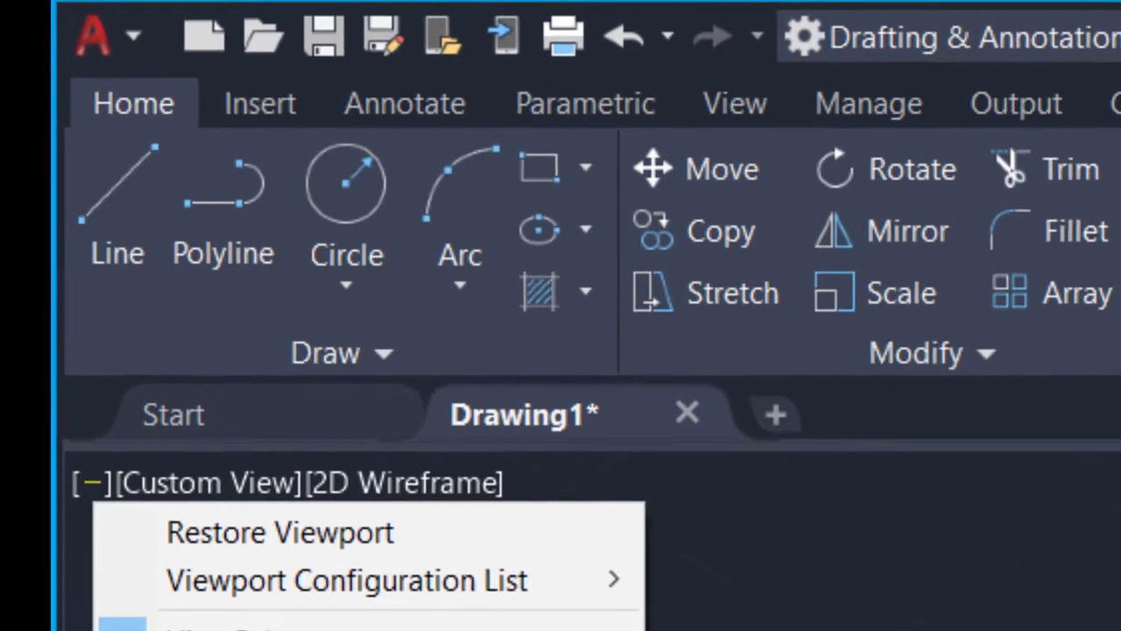
key(Escape)
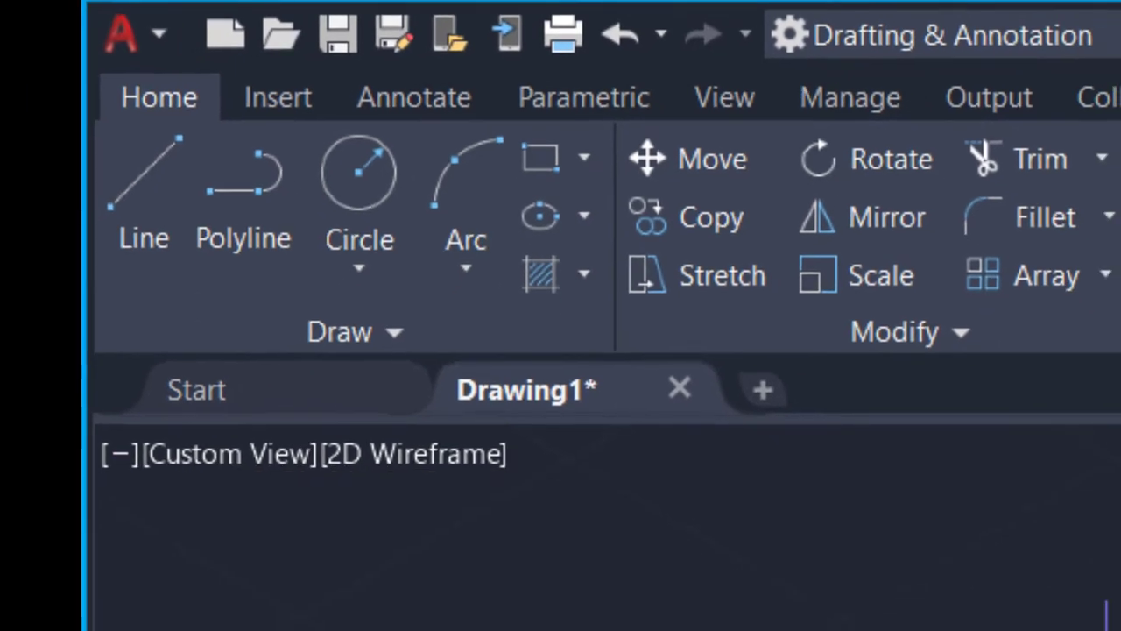
click(731, 101)
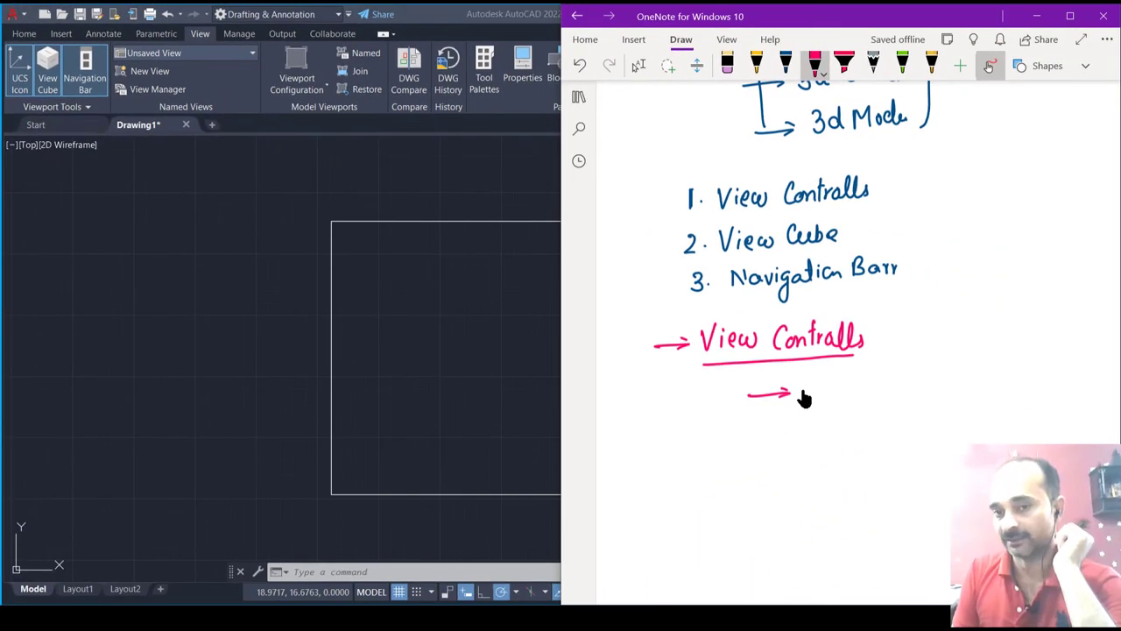
Handwrite 'Obserview' and an underlined 'Object' with arrows under View Contralls
mouse_move(809, 383)
mouse_down()
mouse_move(812, 396)
mouse_move(889, 399)
mouse_up()
drag(893, 394, 922, 385)
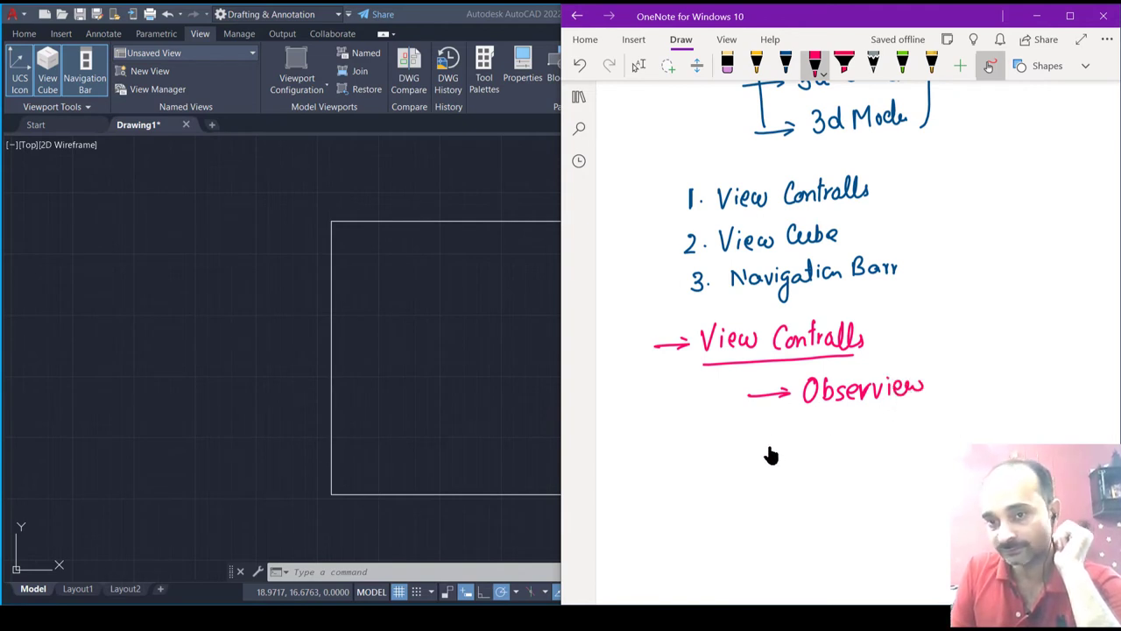
mouse_move(753, 448)
mouse_down()
mouse_move(814, 434)
mouse_move(828, 450)
mouse_move(882, 443)
mouse_move(888, 429)
mouse_up()
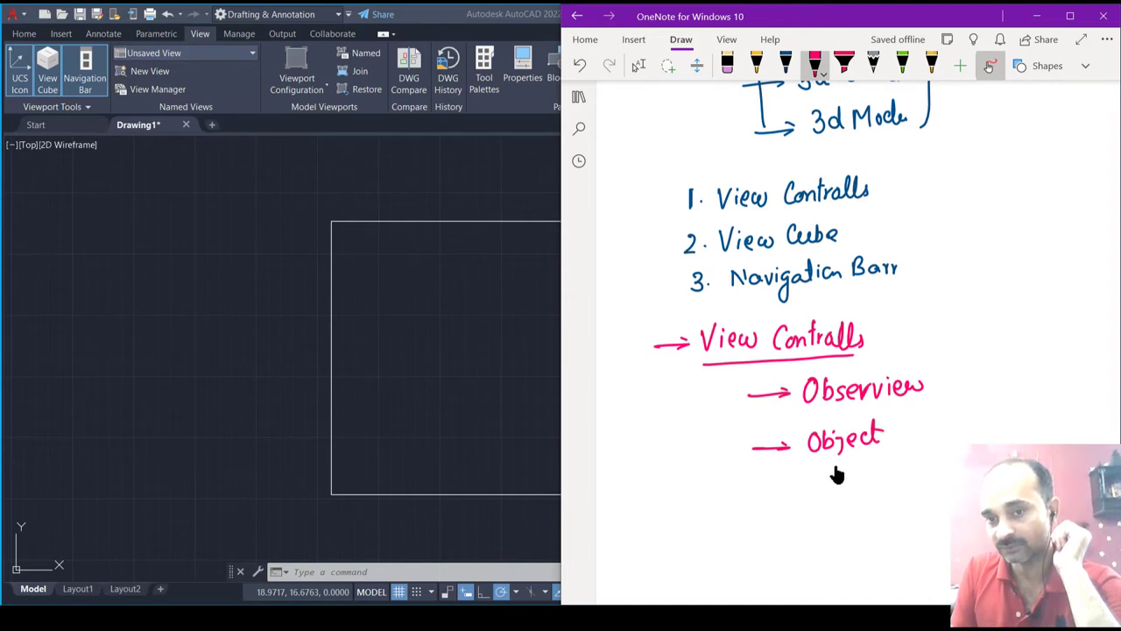
drag(811, 462, 886, 459)
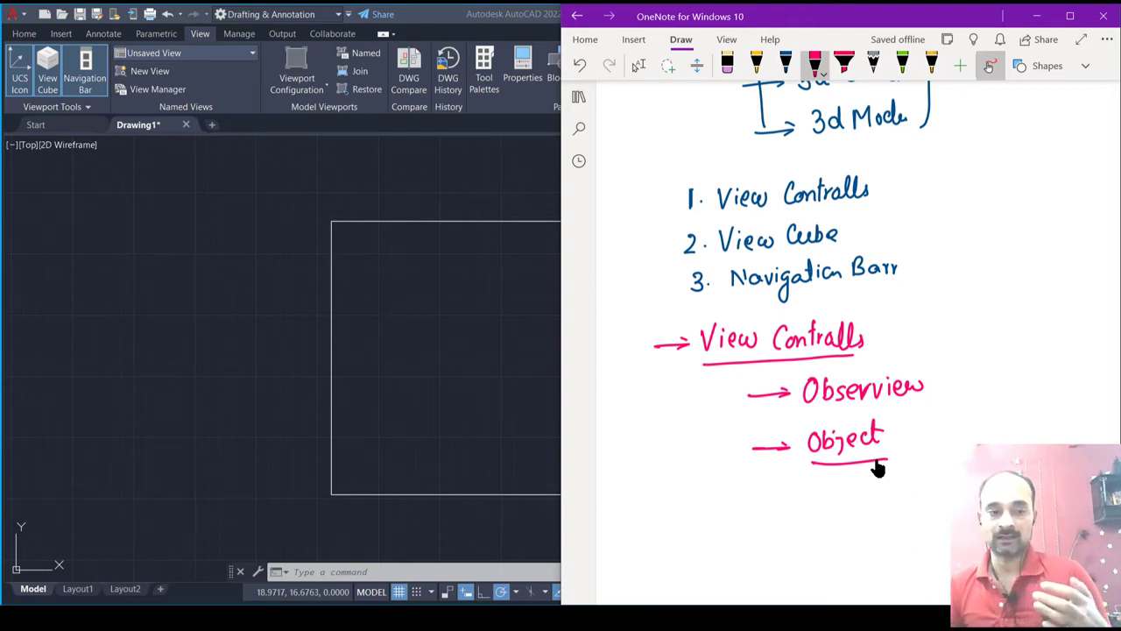
Sketch a small cube with arrows pointing at it from left, right, above and below
mouse_move(995, 302)
mouse_down()
mouse_move(995, 325)
mouse_move(1021, 304)
mouse_move(1022, 338)
mouse_move(993, 307)
mouse_move(1013, 277)
mouse_move(1046, 277)
mouse_move(1023, 301)
mouse_move(1047, 303)
mouse_move(1022, 329)
mouse_up()
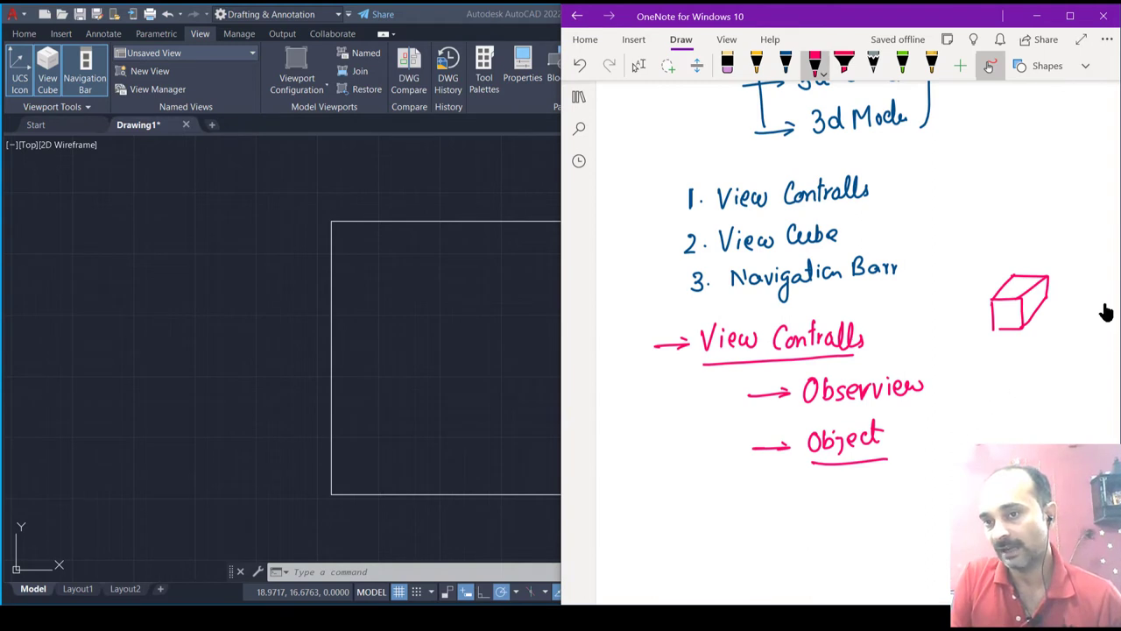
mouse_move(1089, 303)
mouse_down()
mouse_move(1061, 303)
mouse_move(1070, 312)
mouse_up()
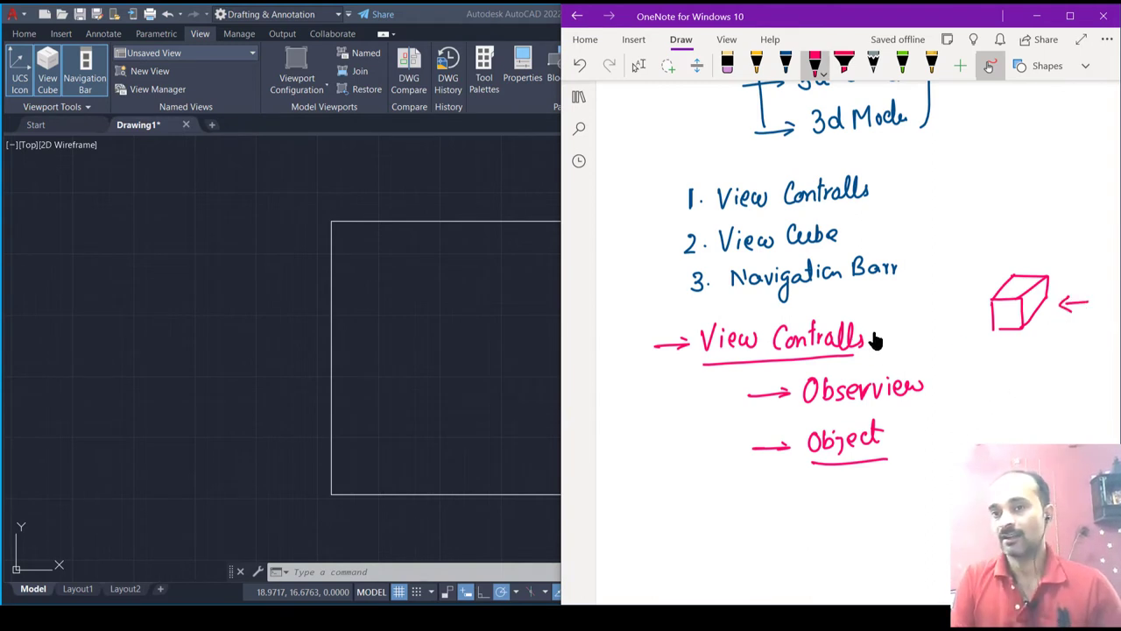
mouse_move(929, 312)
mouse_down()
mouse_move(968, 311)
mouse_move(960, 316)
mouse_up()
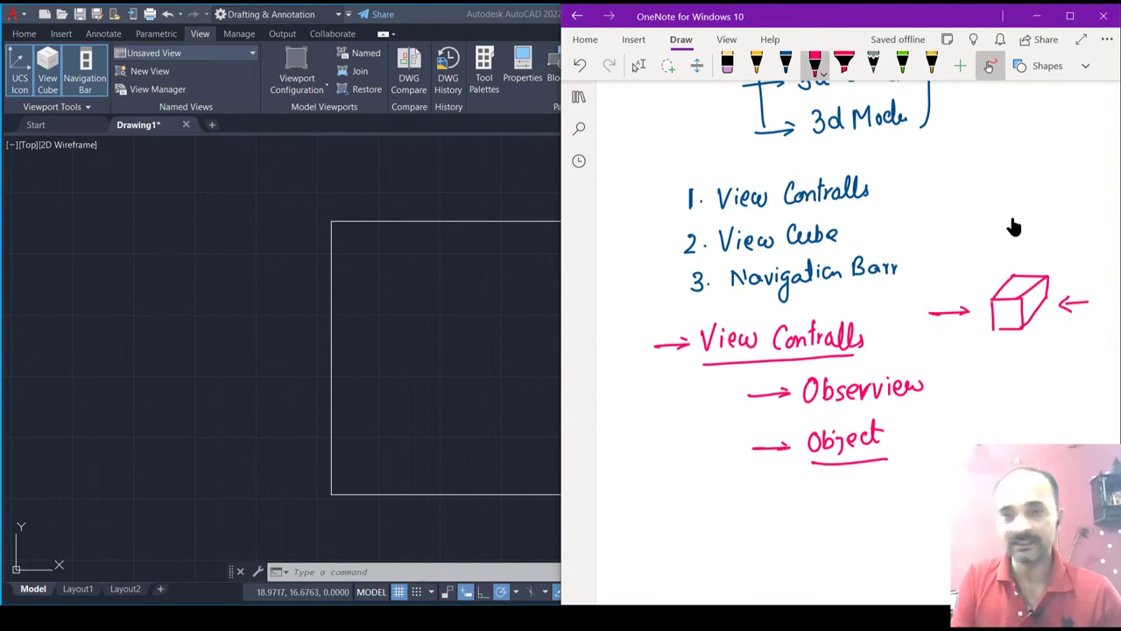
mouse_move(1011, 198)
mouse_down()
mouse_move(1011, 253)
mouse_move(1018, 232)
mouse_up()
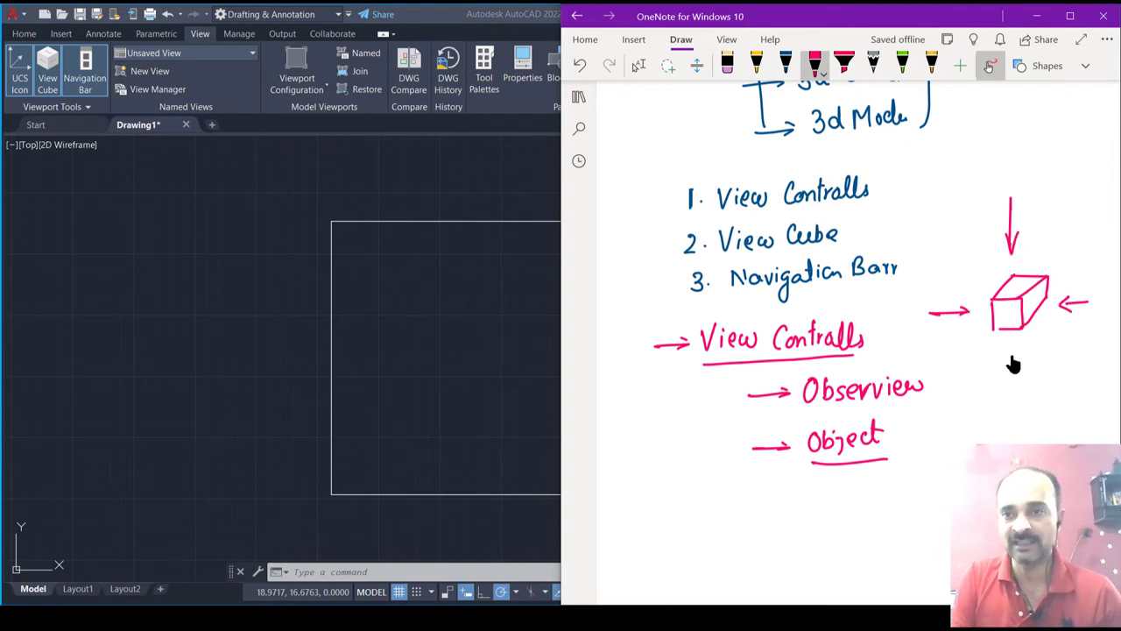
mouse_move(1011, 351)
mouse_down()
mouse_move(1011, 398)
mouse_move(1019, 361)
mouse_up()
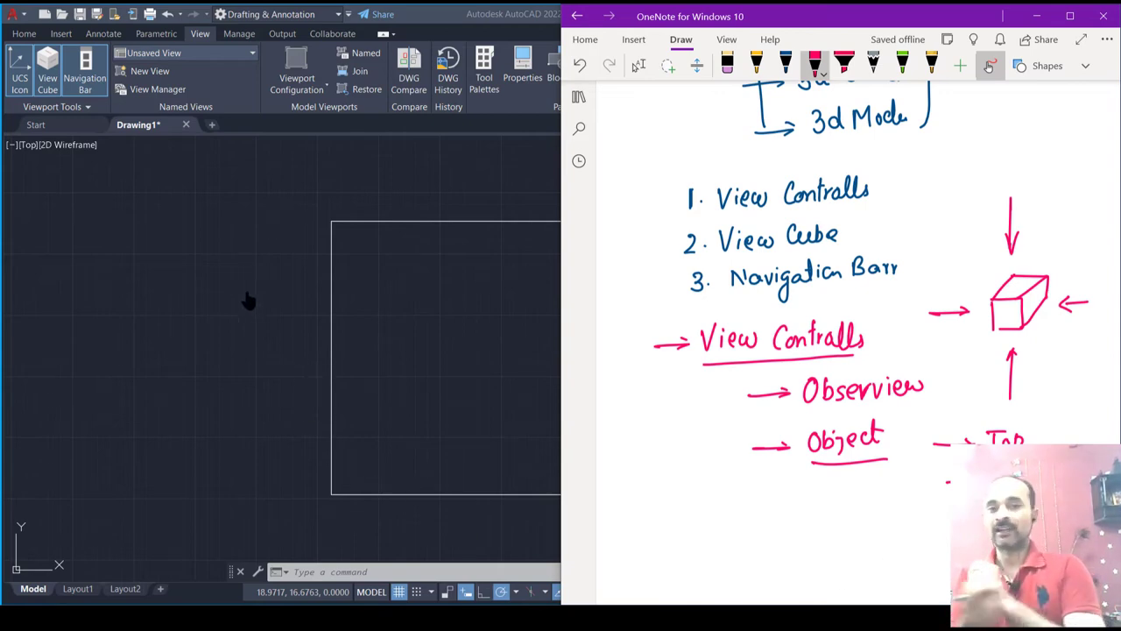
Bring AutoCAD forward on the Home tab and display the [Top] label's standard views list
click(232, 267)
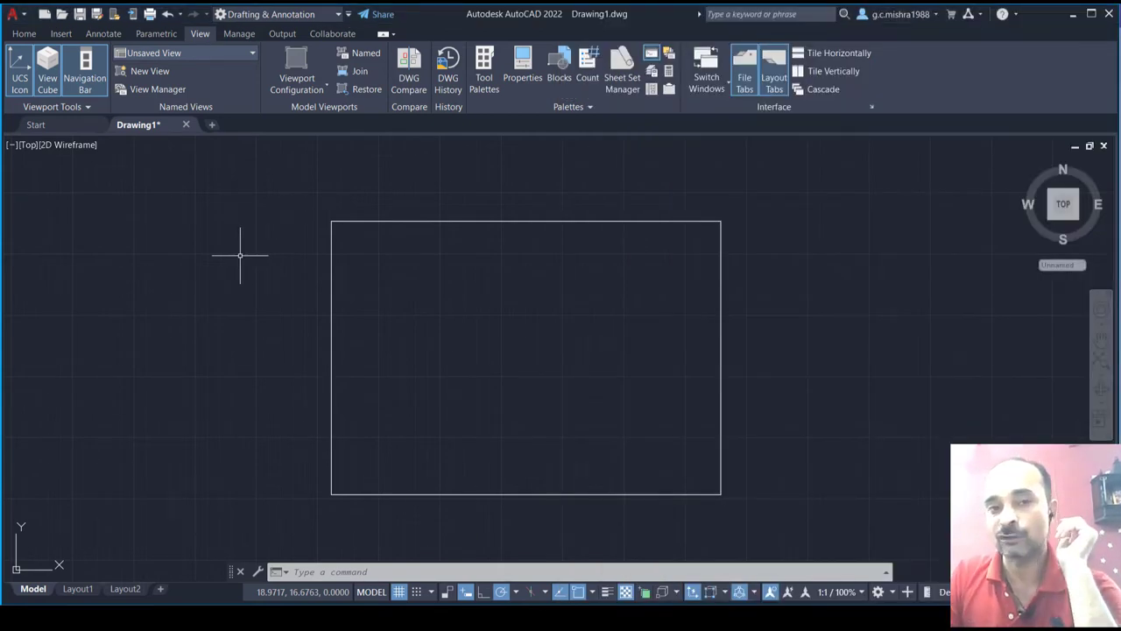
click(24, 33)
right_click(24, 35)
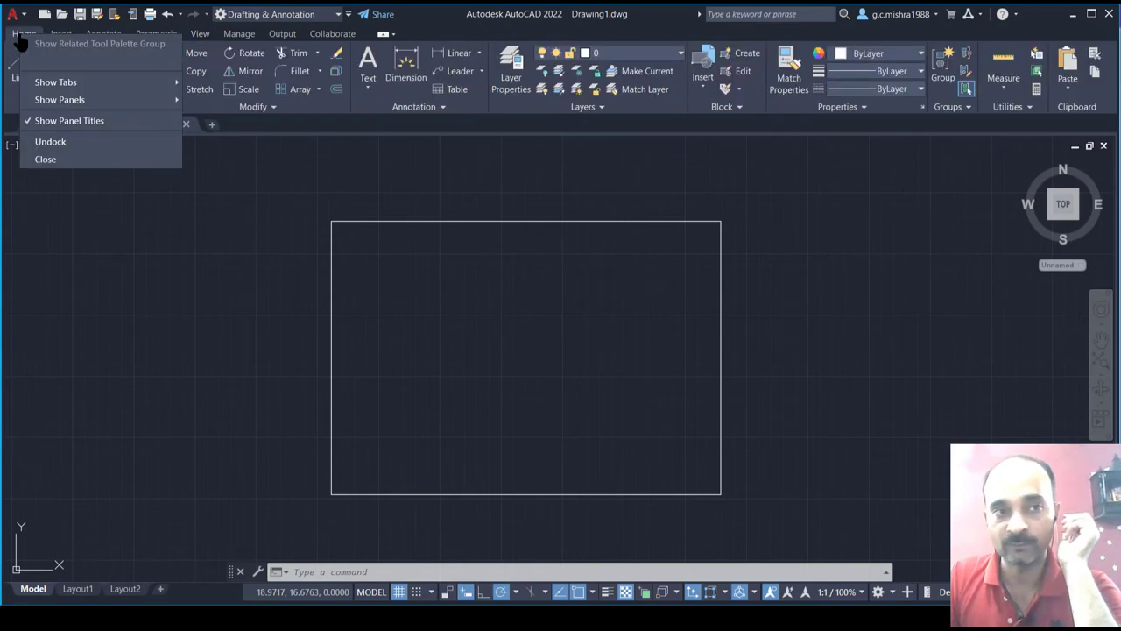
click(178, 319)
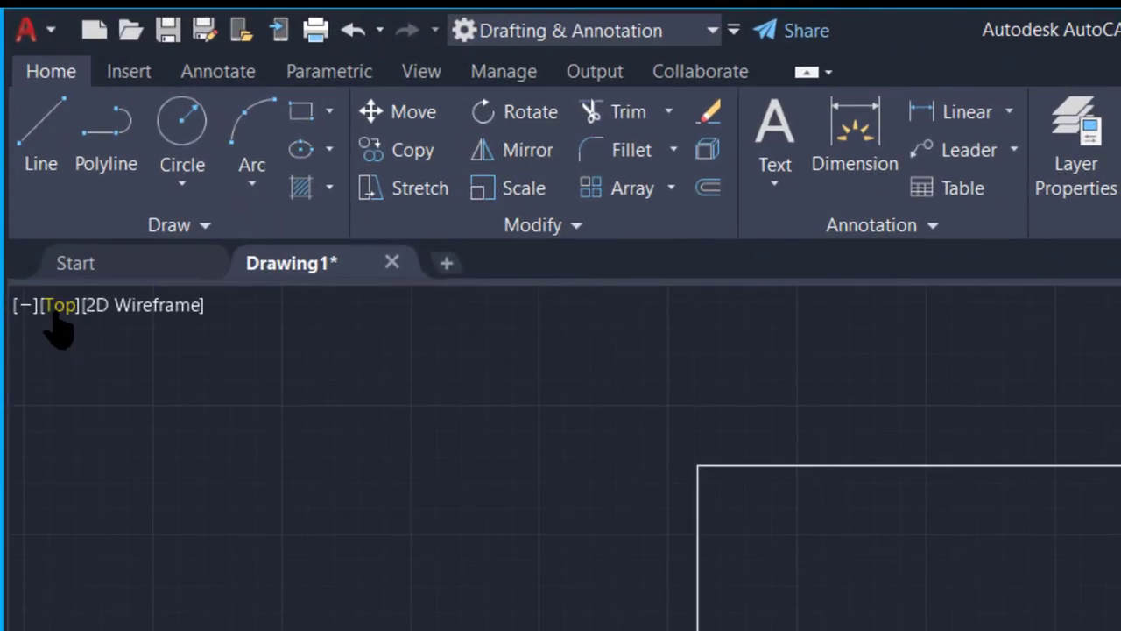
click(56, 308)
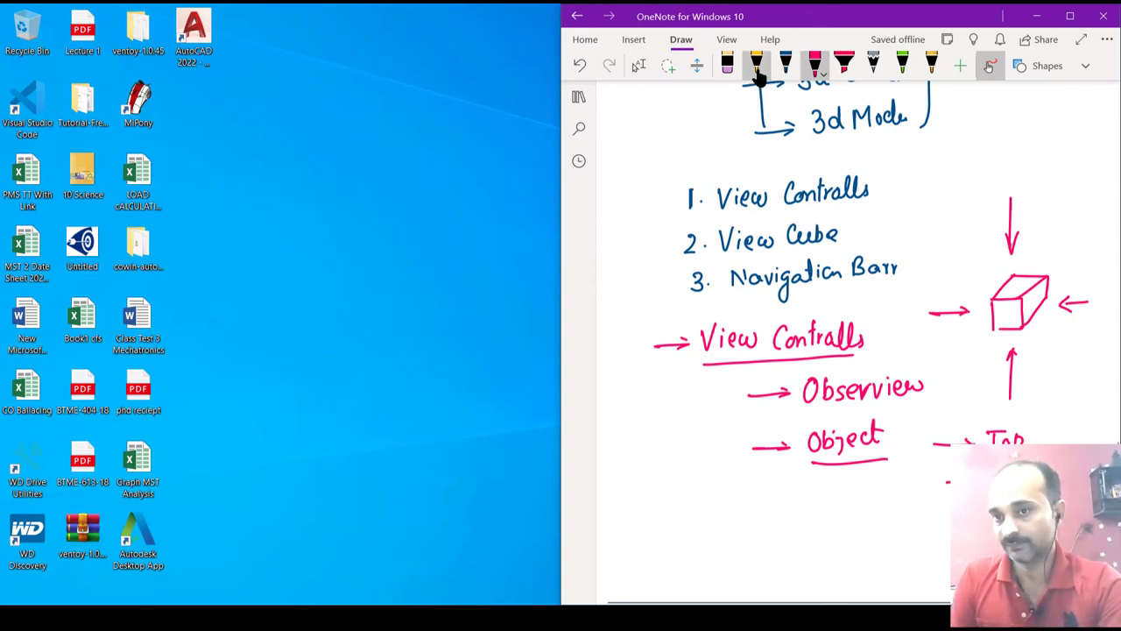
Trace the cube's edges in dark blue ink and add an arrow at its corner
click(786, 63)
mouse_move(992, 326)
mouse_down()
mouse_move(994, 309)
mouse_move(996, 326)
mouse_move(1022, 305)
mouse_up()
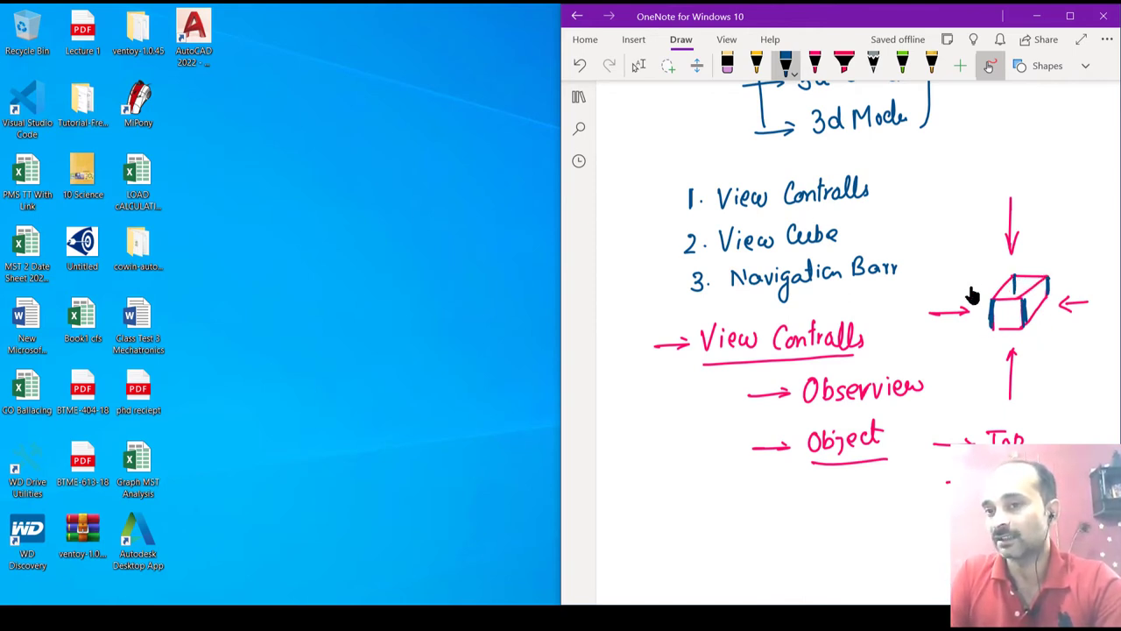
drag(974, 289, 988, 296)
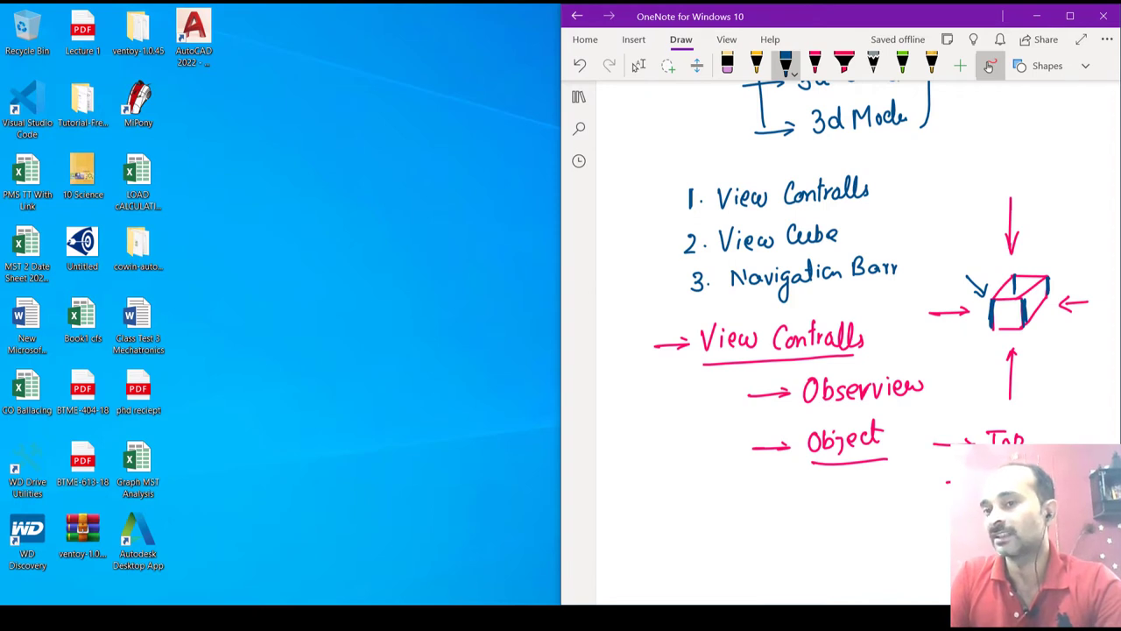
Write '4. Isomentric' above the cube, underline it, and switch to AutoCAD
mouse_move(987, 142)
mouse_down()
mouse_move(1000, 160)
mouse_move(989, 168)
mouse_move(1102, 157)
mouse_up()
click(999, 156)
drag(996, 178, 1090, 175)
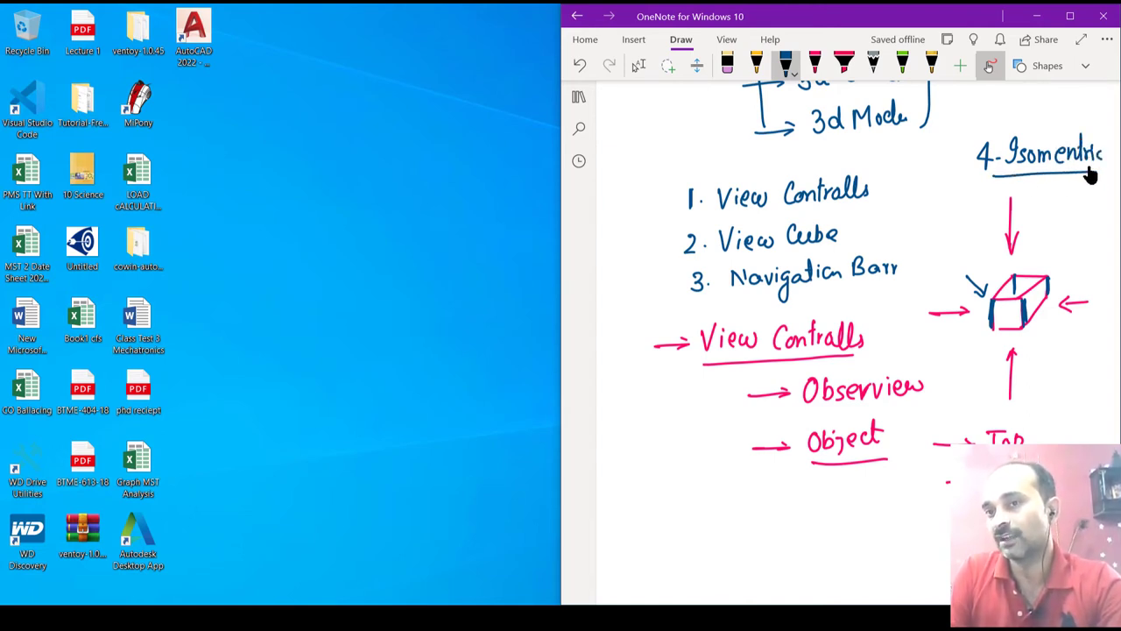
key(alt+Tab)
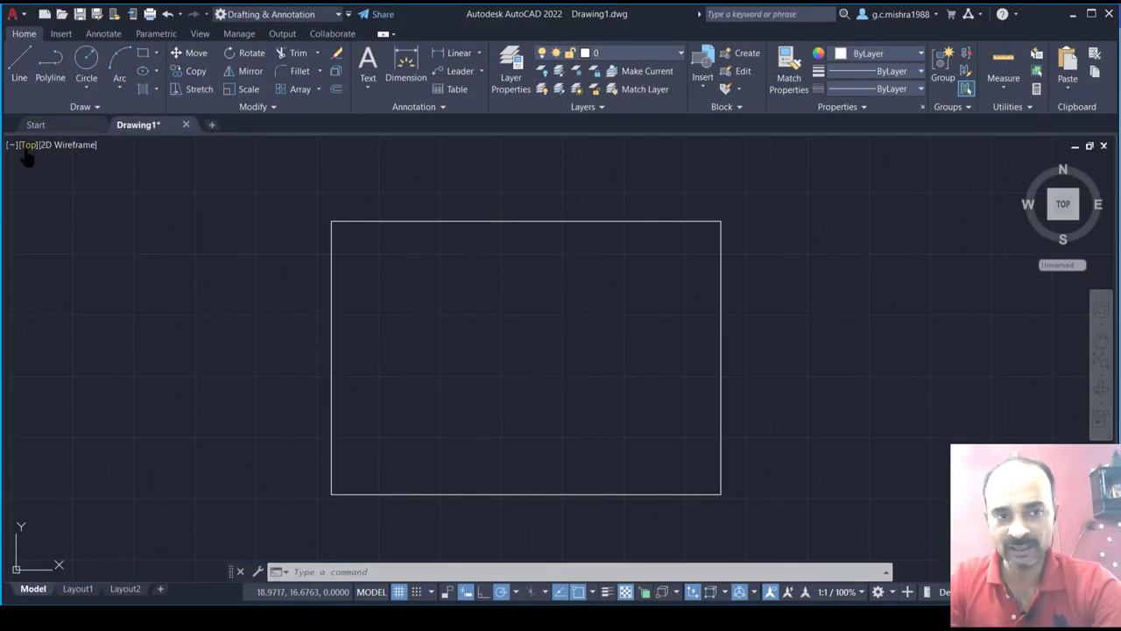
Dismiss the canvas shortcut menus, review the [Top] standard views list, then return to OneNote
right_click(27, 156)
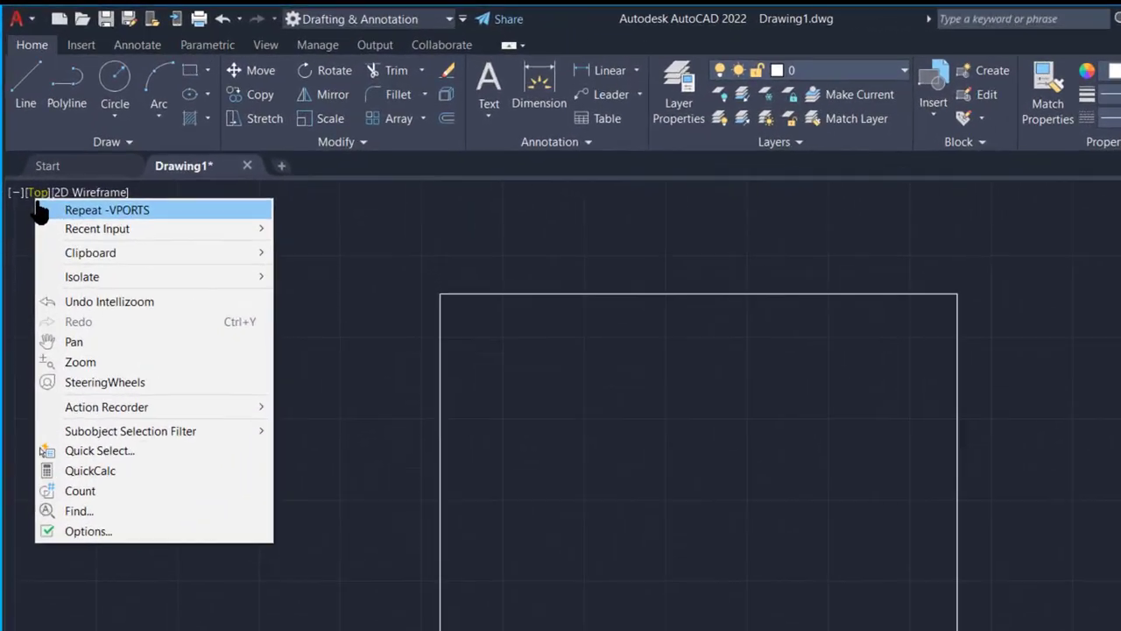
click(277, 284)
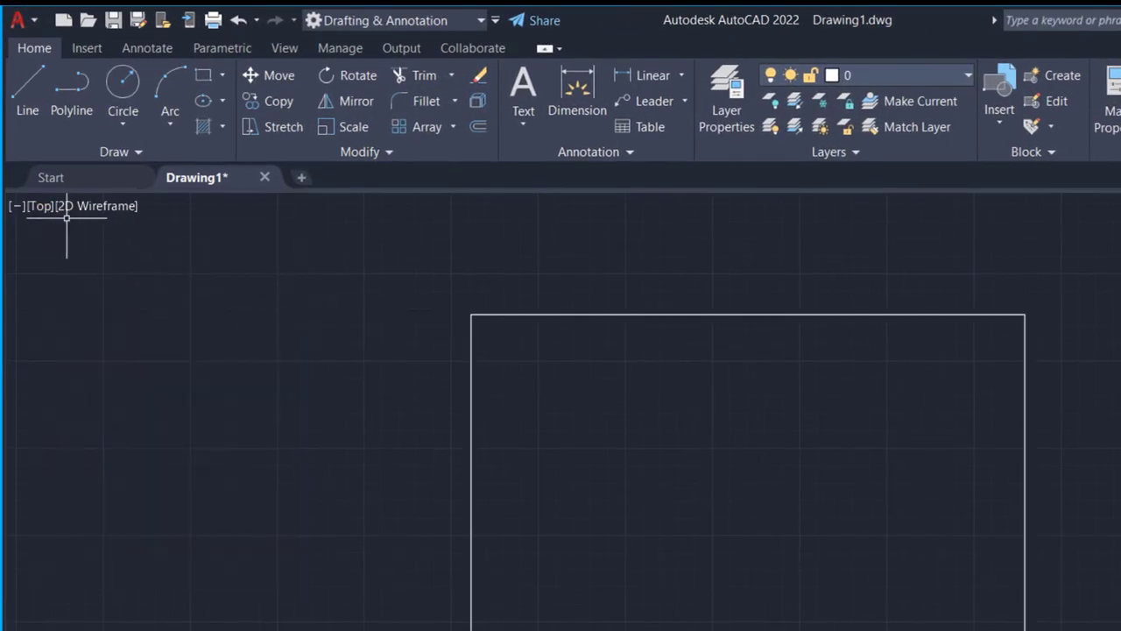
right_click(39, 210)
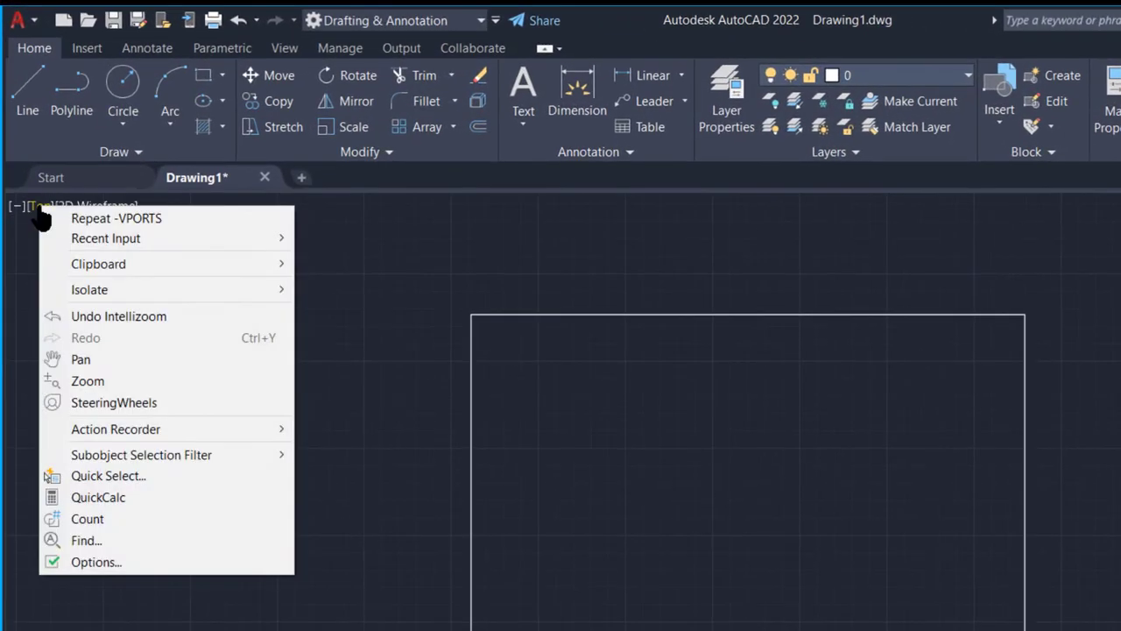
key(Escape)
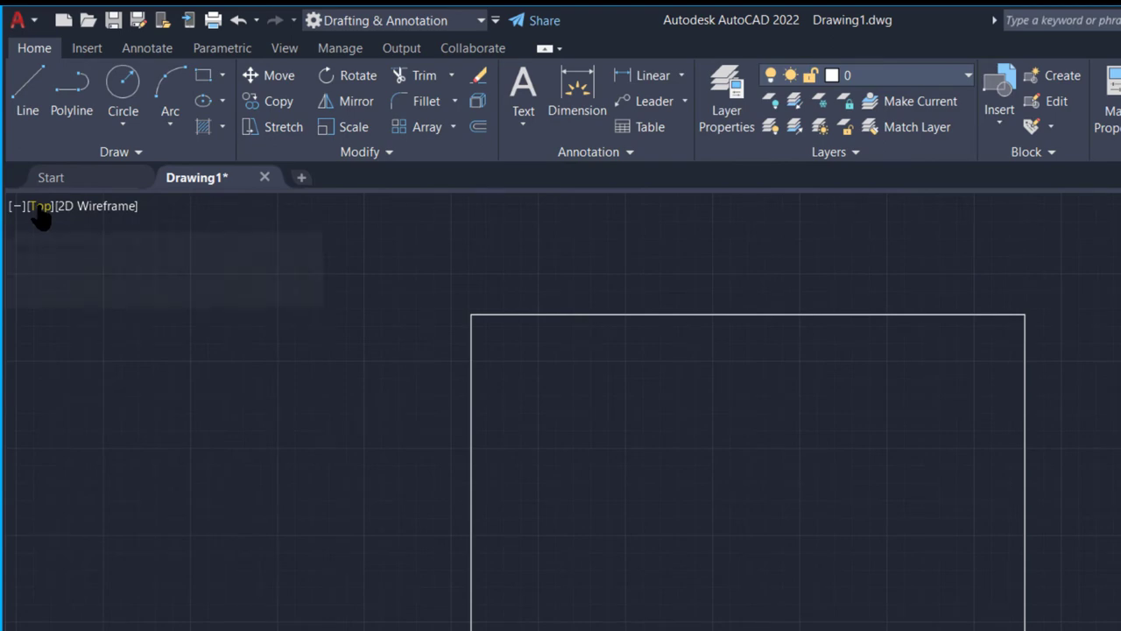
click(40, 207)
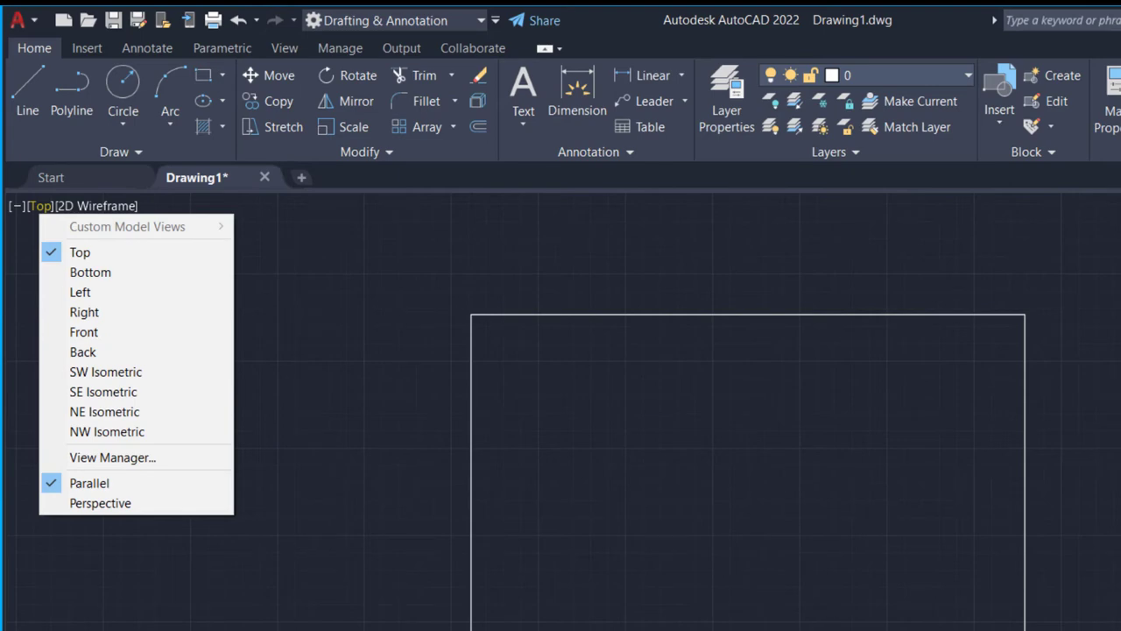
key(alt+Tab)
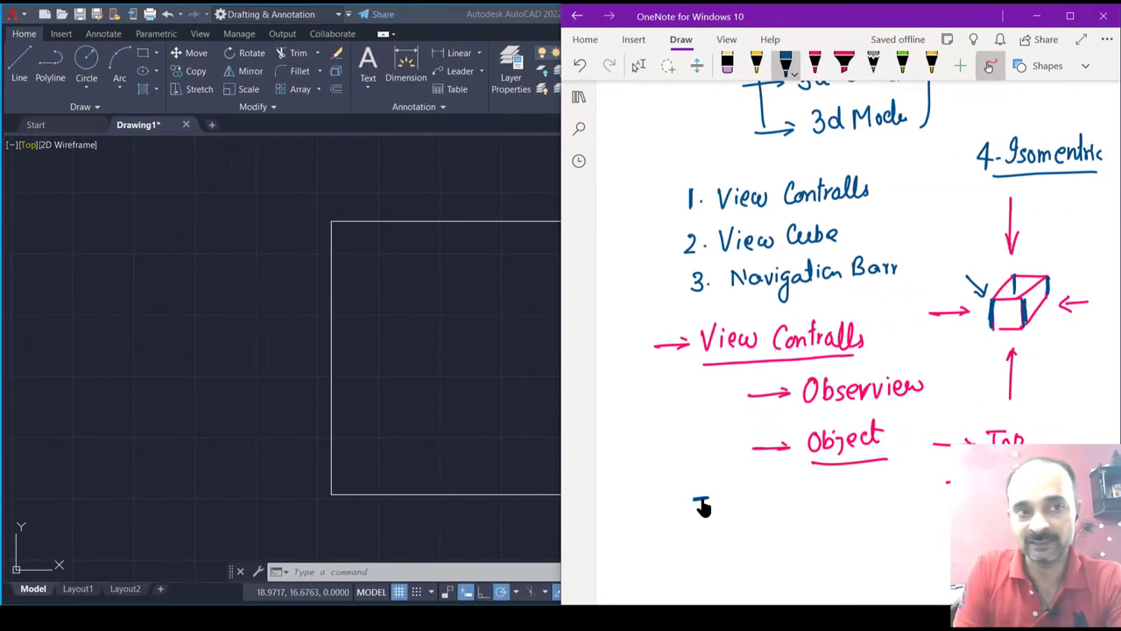
Ink a circled minus sign by 'Top' with an upward arrow beneath, then focus AutoCAD
mouse_move(693, 499)
mouse_down()
mouse_move(714, 489)
mouse_move(740, 511)
mouse_move(751, 493)
mouse_move(760, 507)
mouse_up()
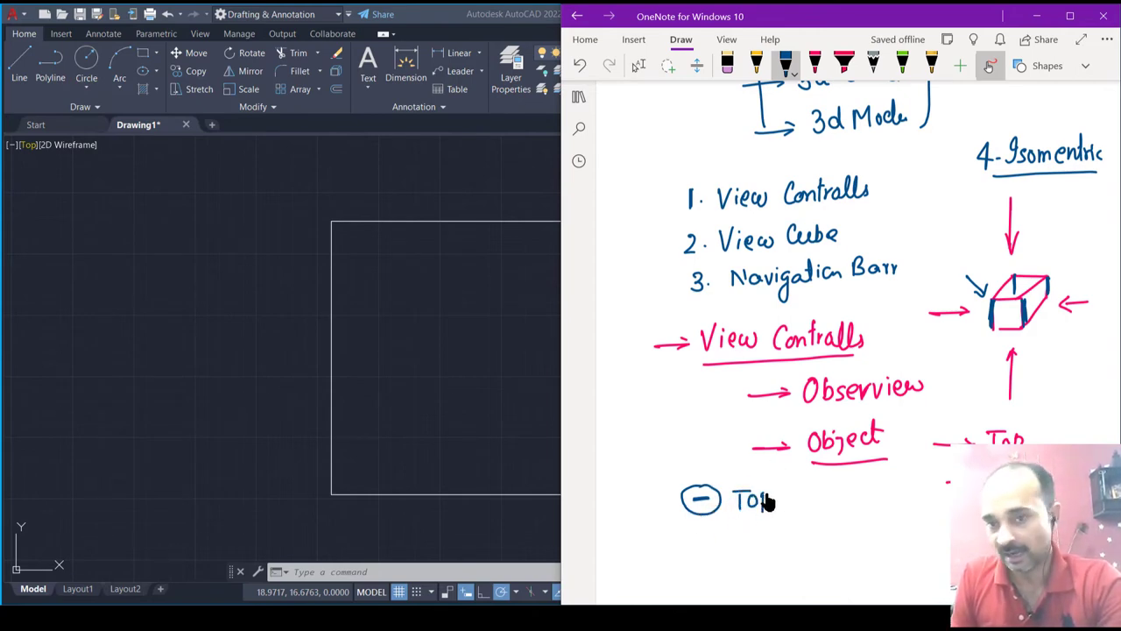
mouse_move(752, 548)
mouse_down()
mouse_move(750, 516)
mouse_move(758, 525)
mouse_up()
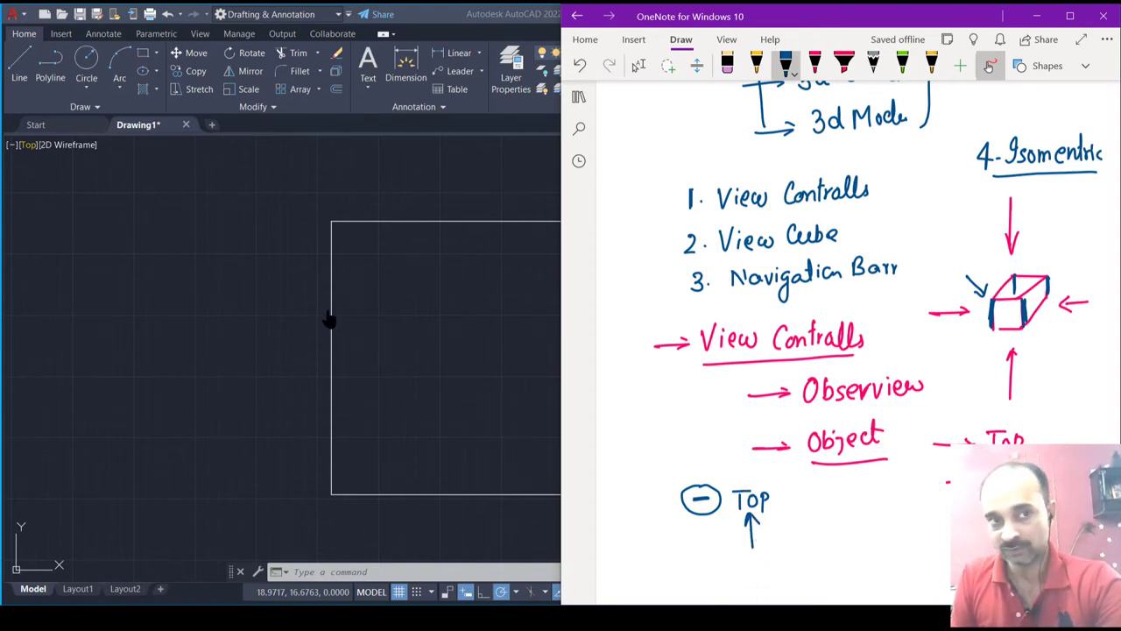
click(178, 282)
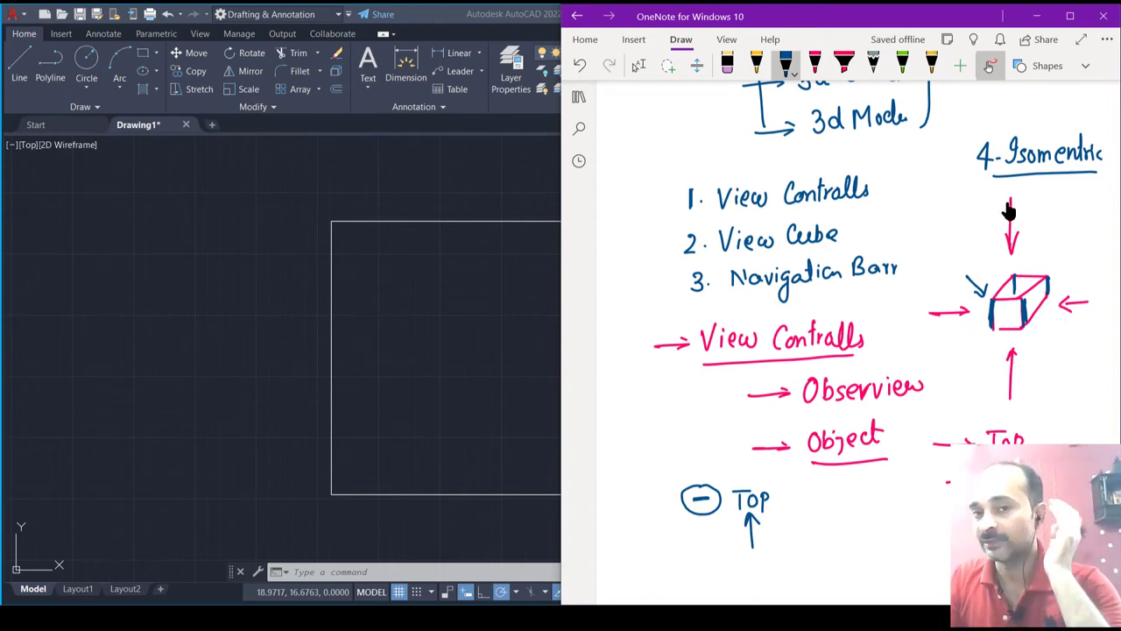
Minimize OneNote and use a ViewCube corner to show the box in an isometric view
click(1036, 18)
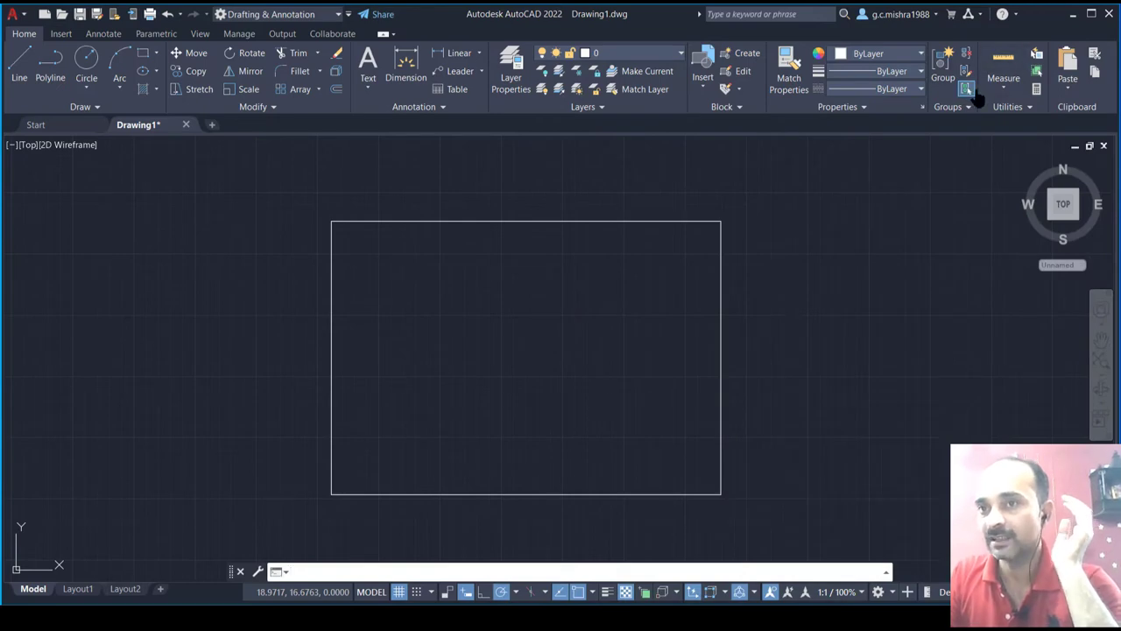
click(1024, 166)
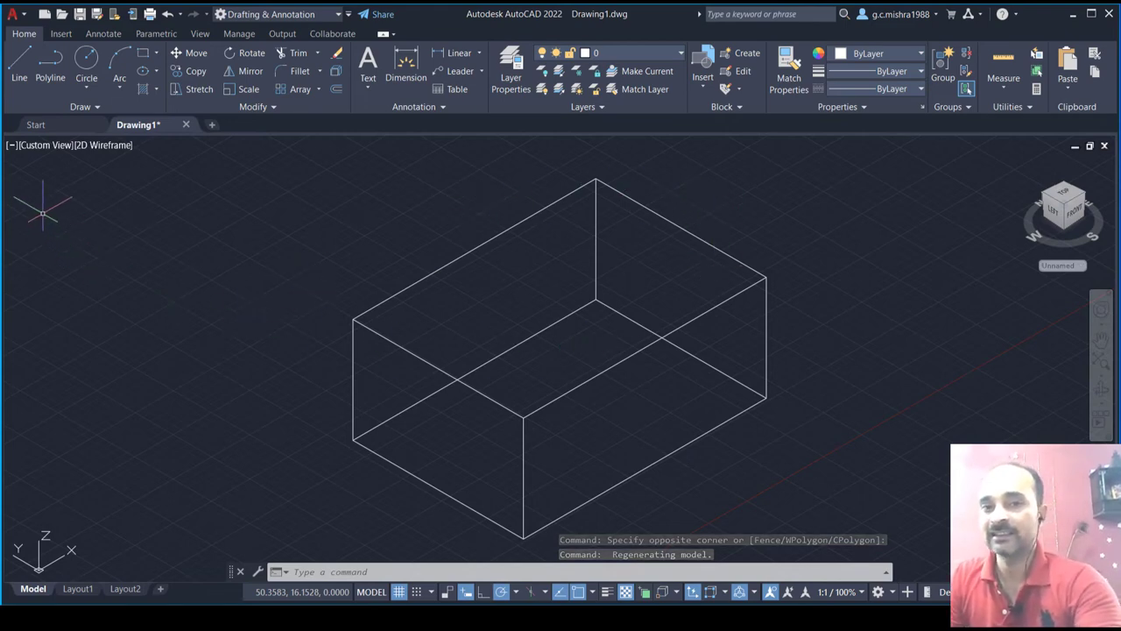
right_click(105, 154)
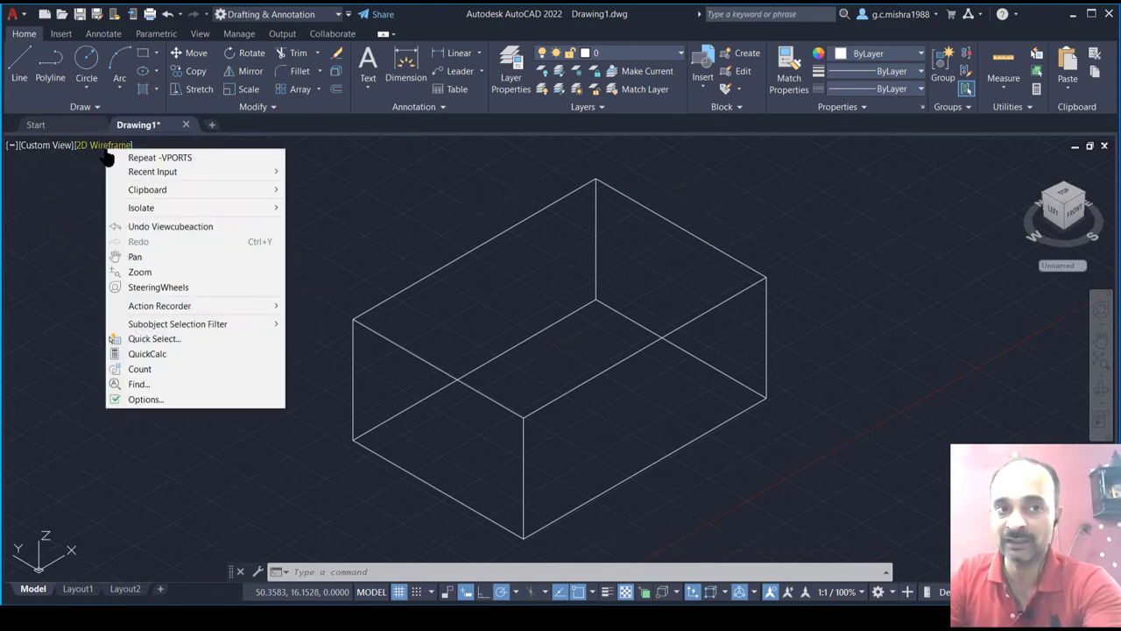
click(95, 191)
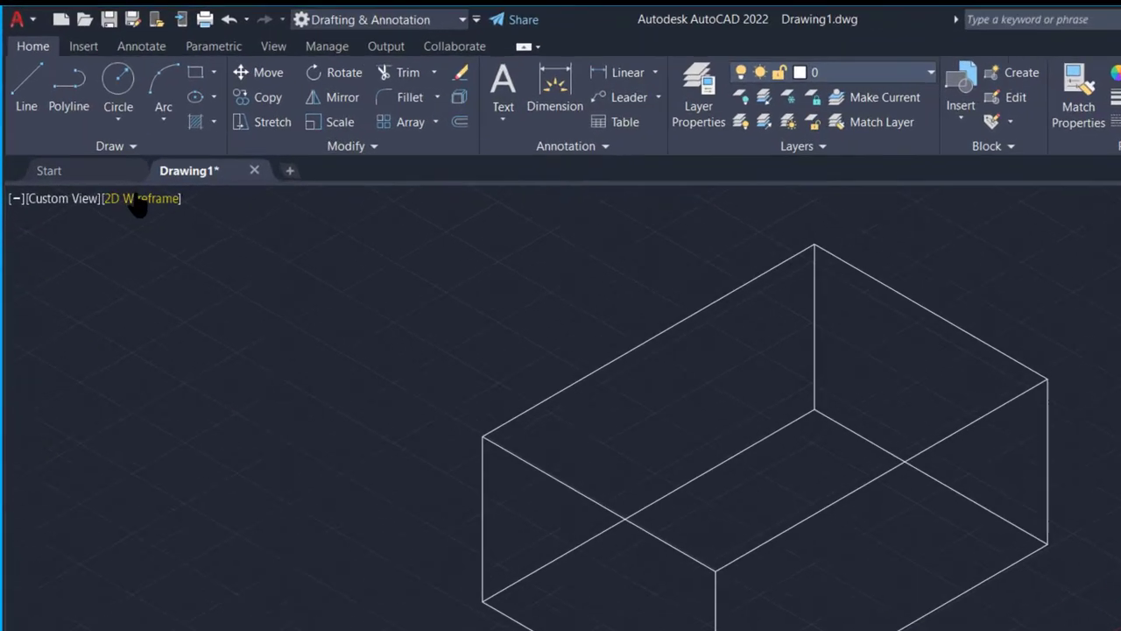
Switch the box to Conceptual, briefly back to 2D Wireframe, then Conceptual again
click(105, 145)
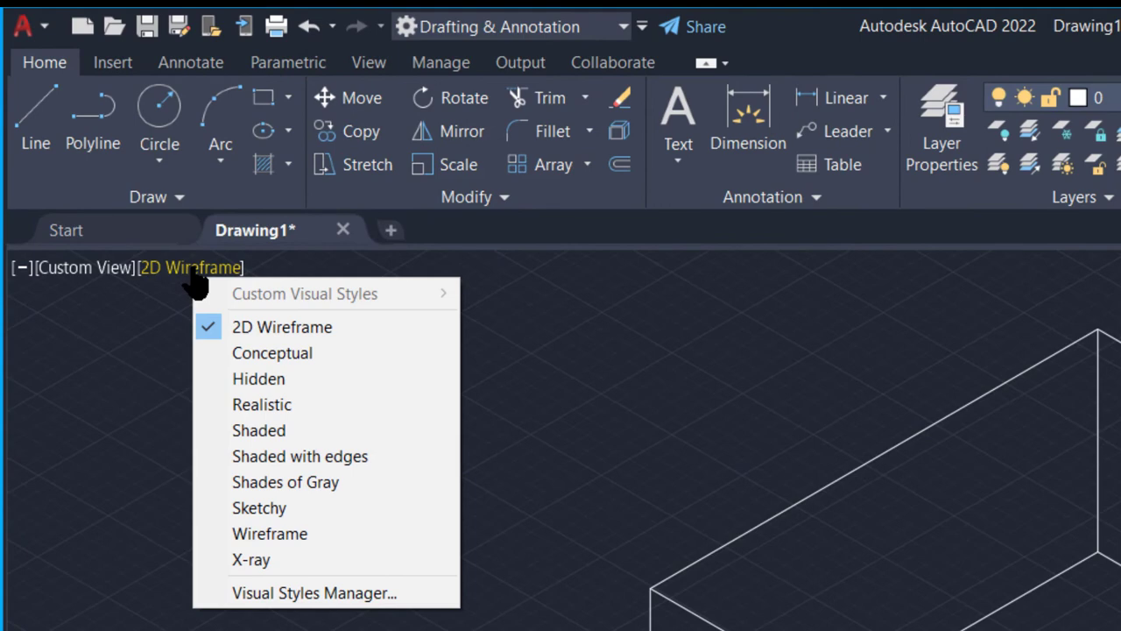
click(286, 356)
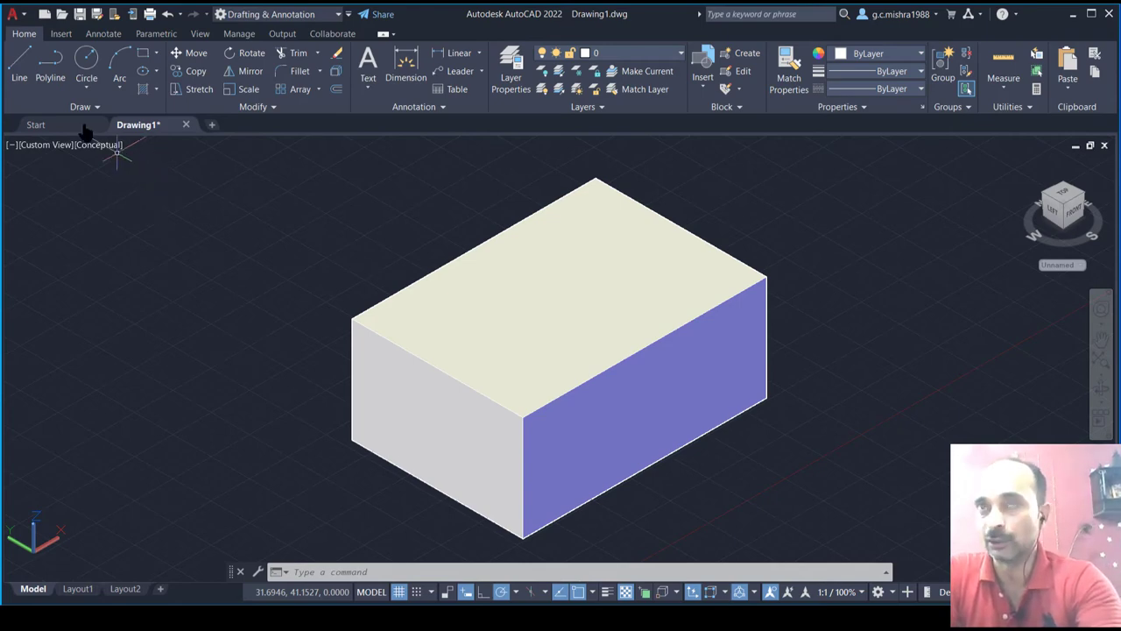
click(100, 147)
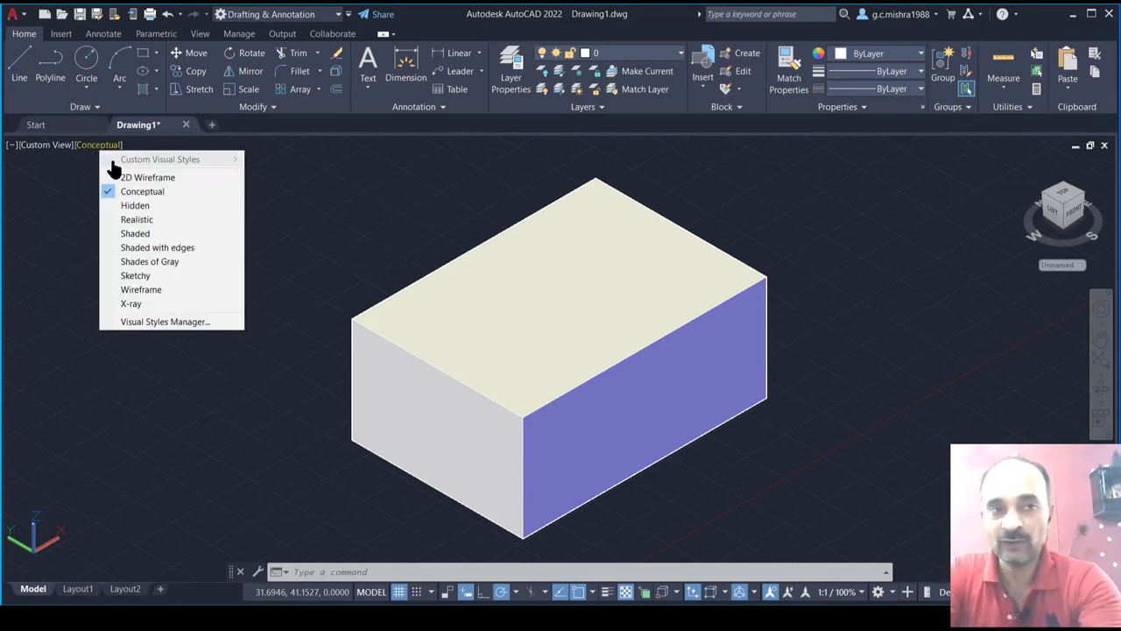
click(129, 179)
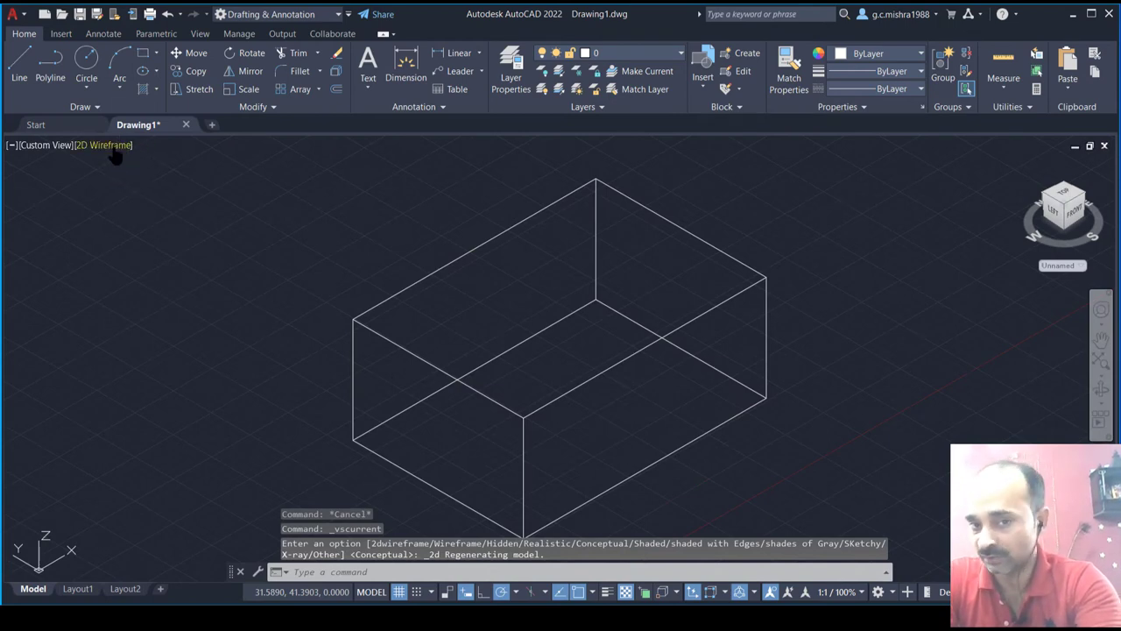
click(109, 145)
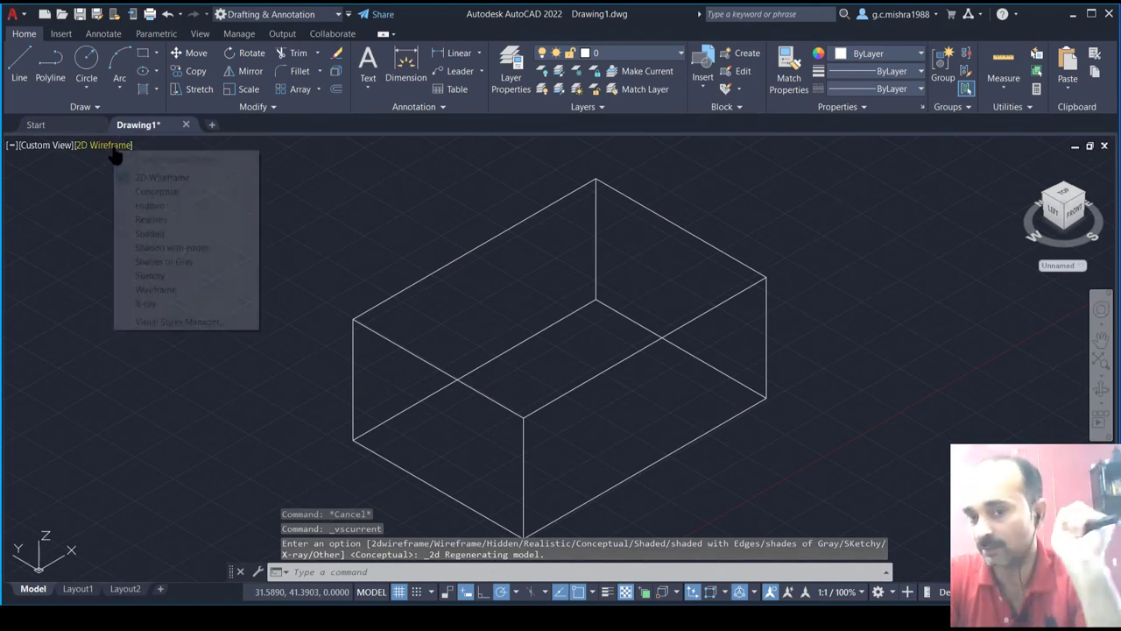
click(147, 192)
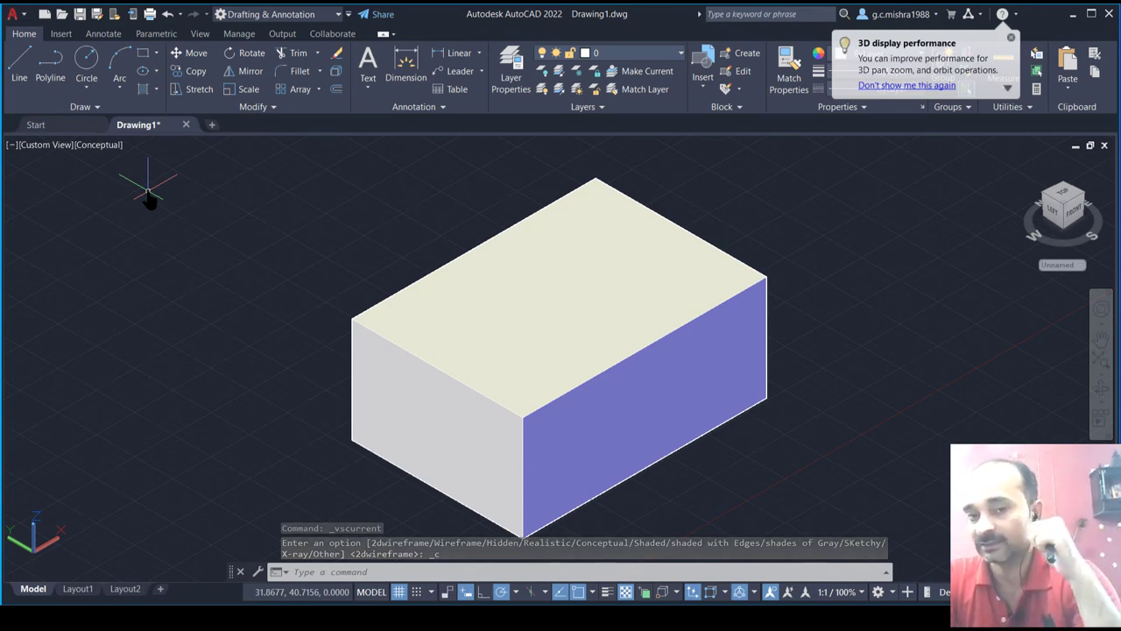
Try the Hidden visual style, then return the box to 2D Wireframe edges
click(94, 146)
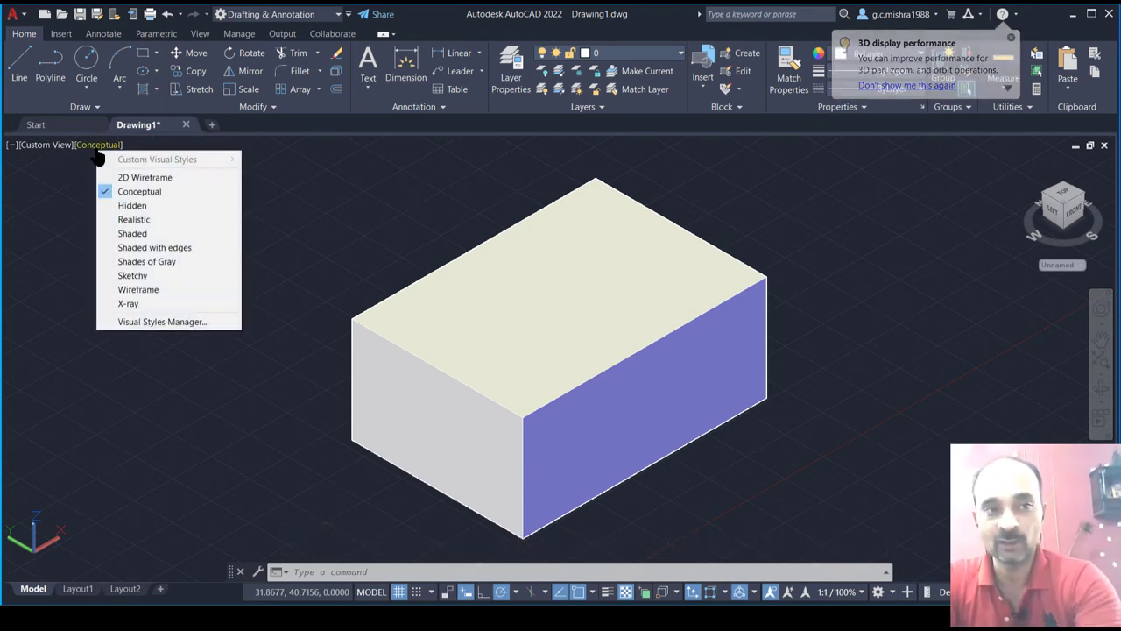
click(128, 208)
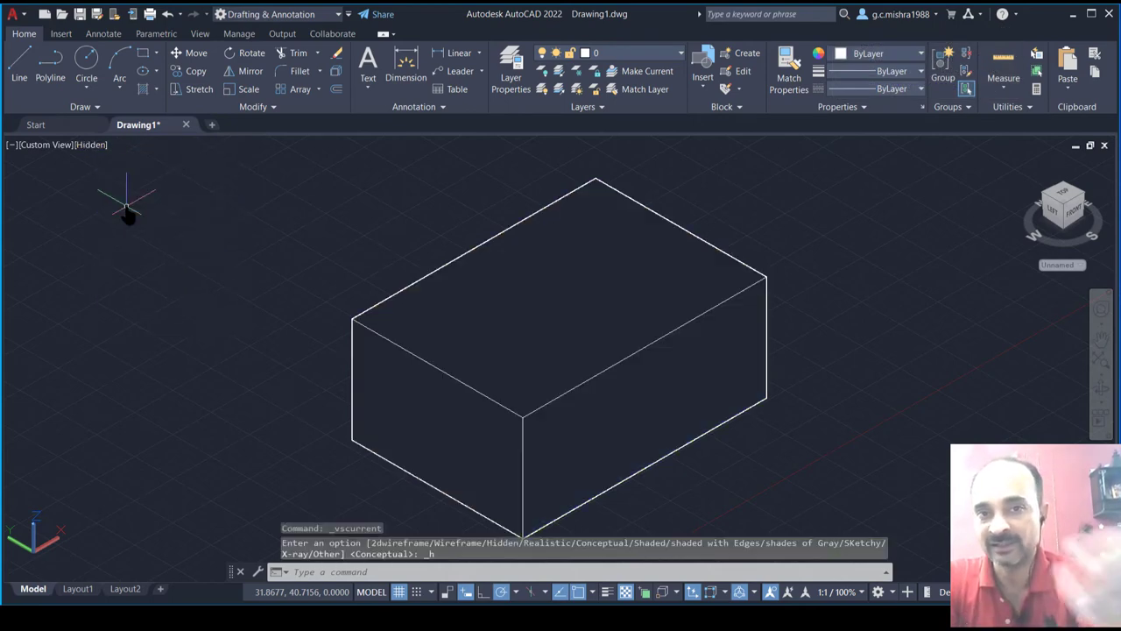
click(92, 151)
key(Escape)
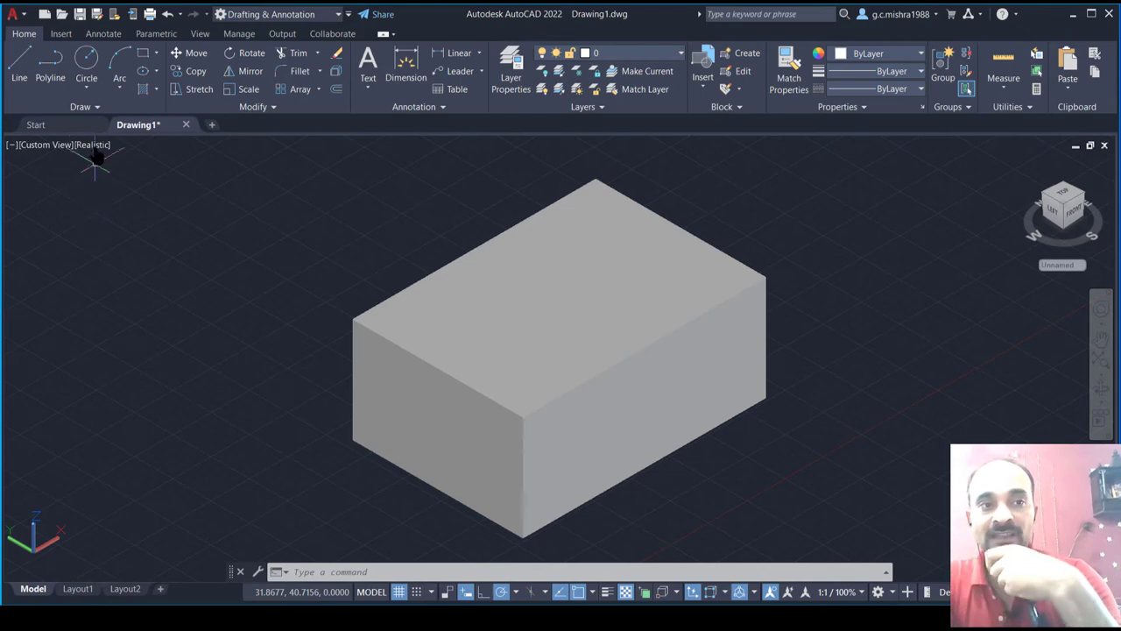
click(91, 145)
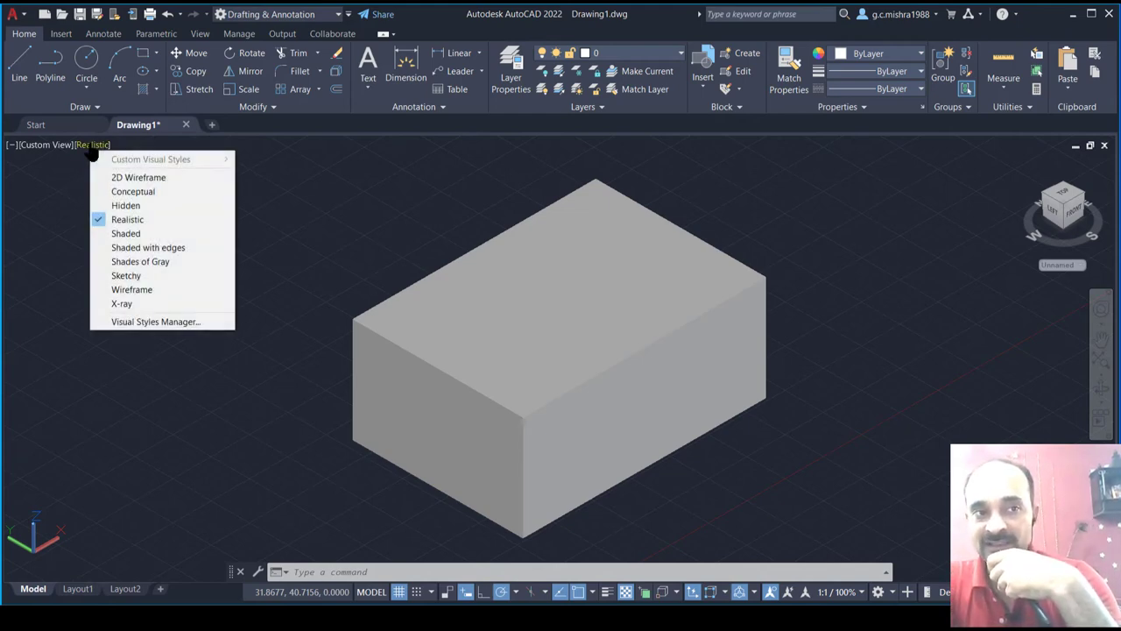
click(125, 178)
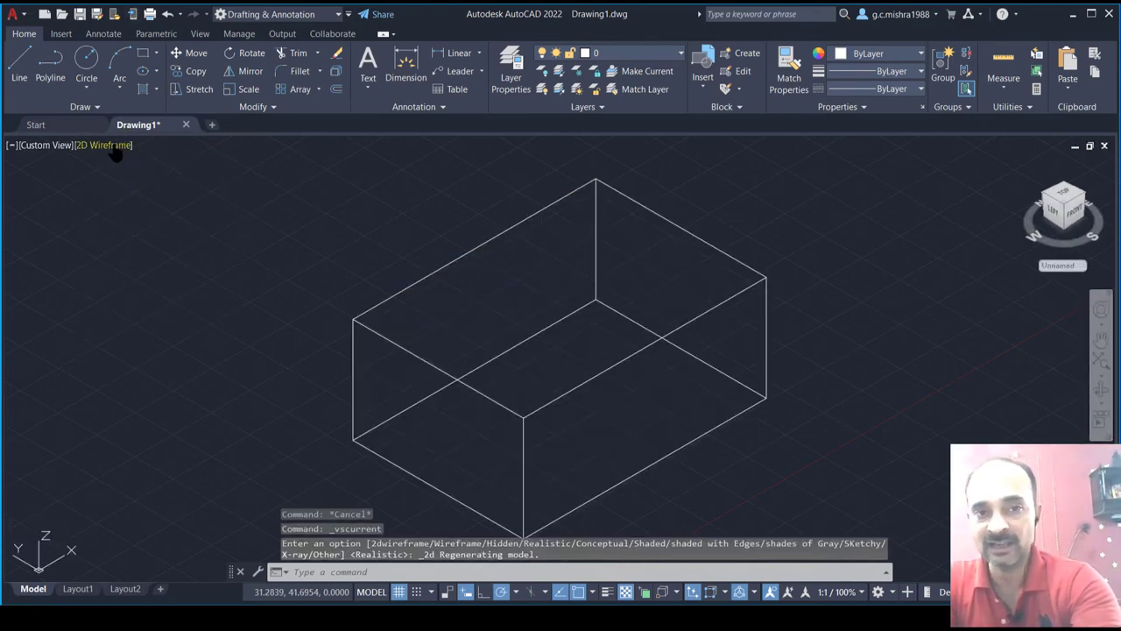
Shade the box in Conceptual, then Realistic, and bring the OneNote notes forward
click(110, 147)
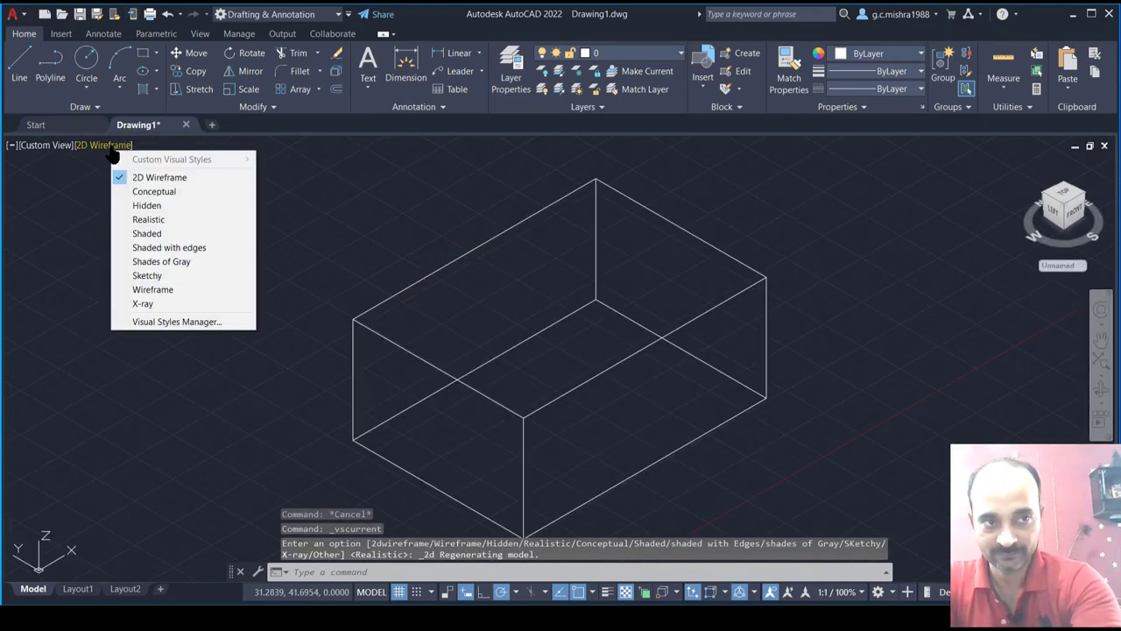
click(151, 194)
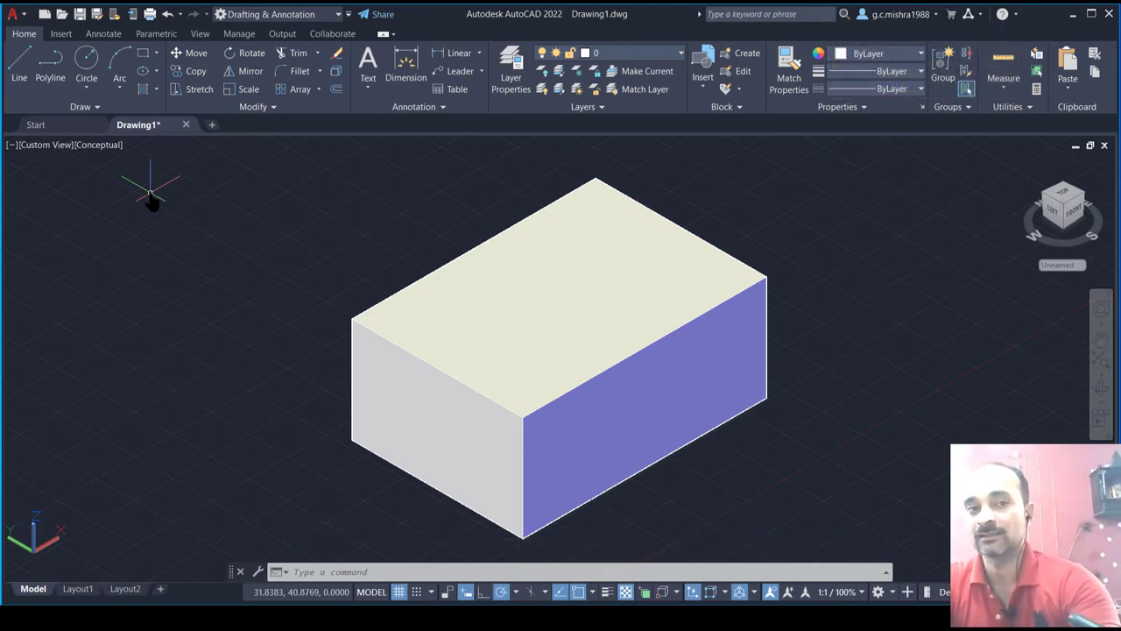
click(99, 146)
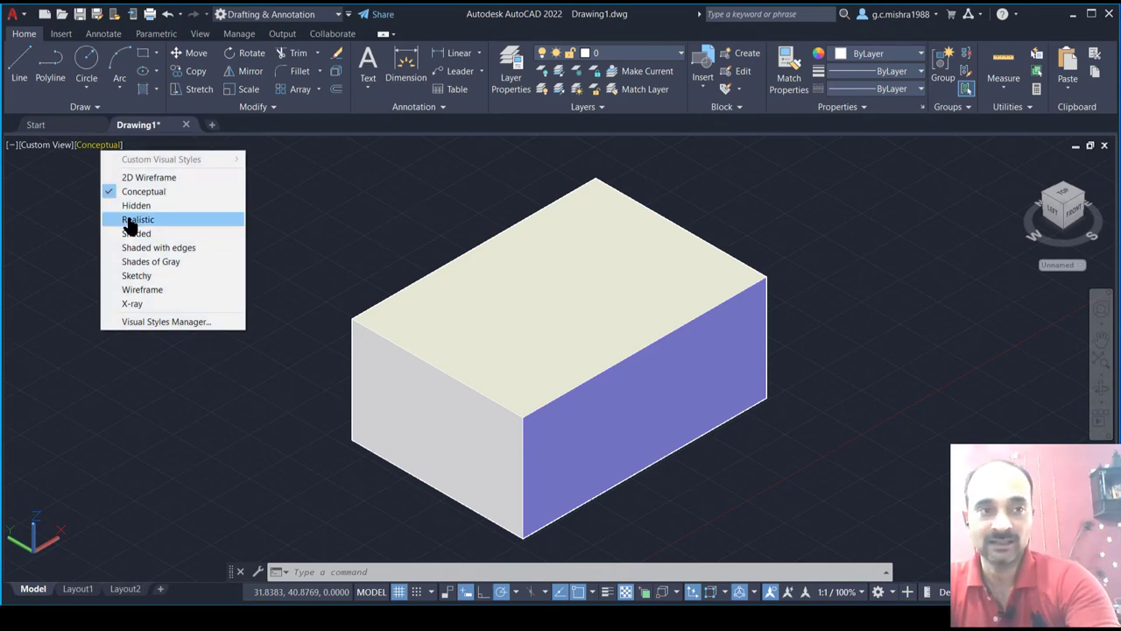
click(128, 219)
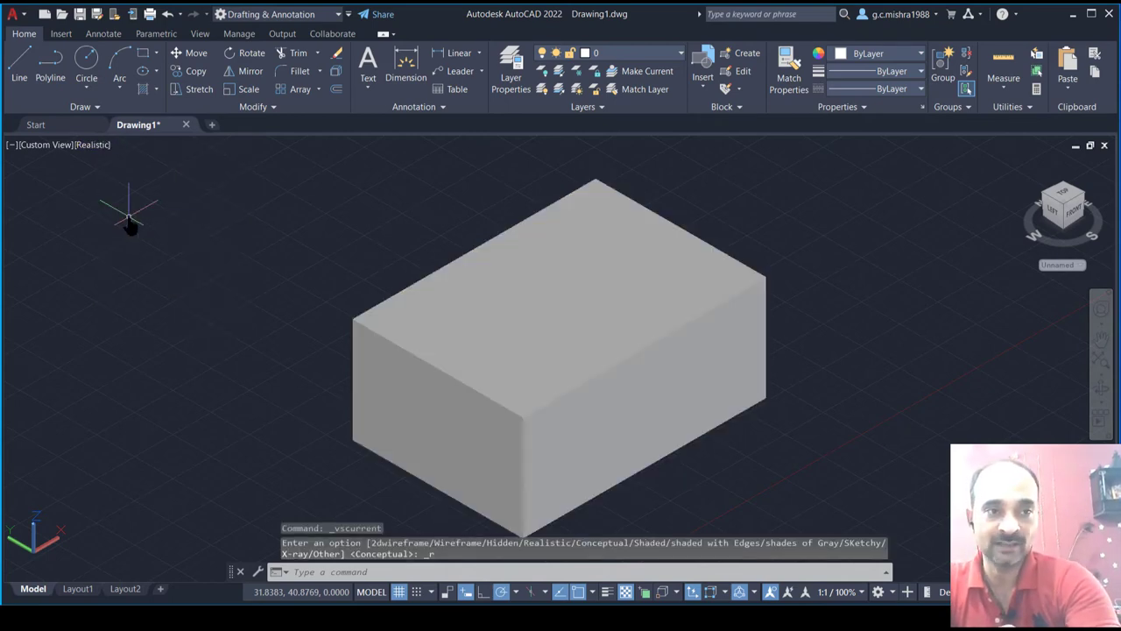
click(94, 151)
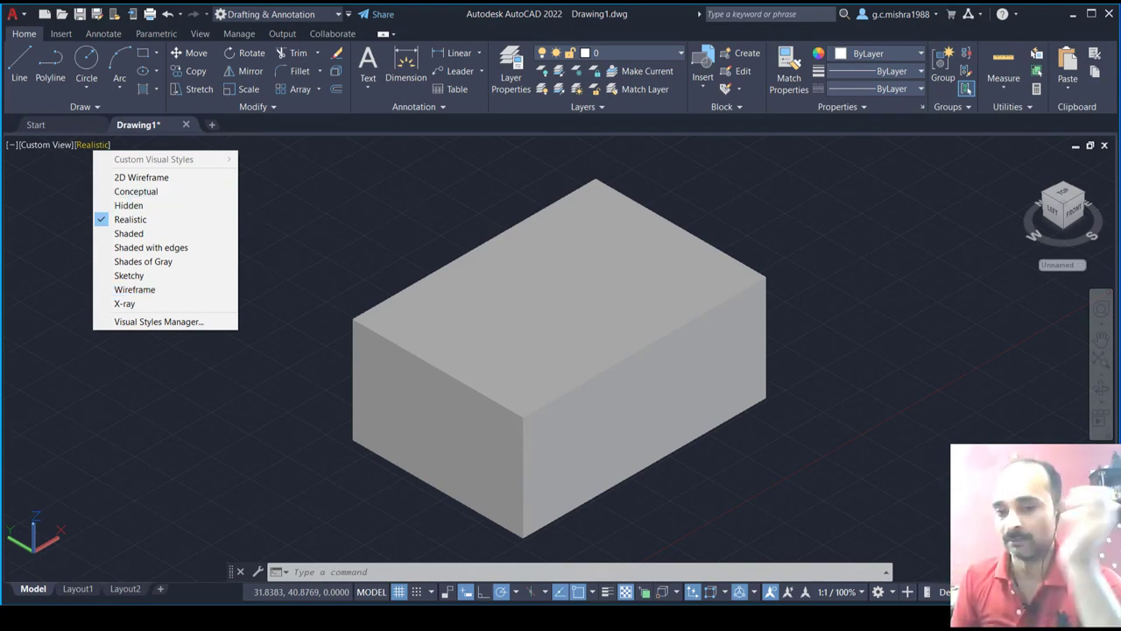
key(alt+Tab)
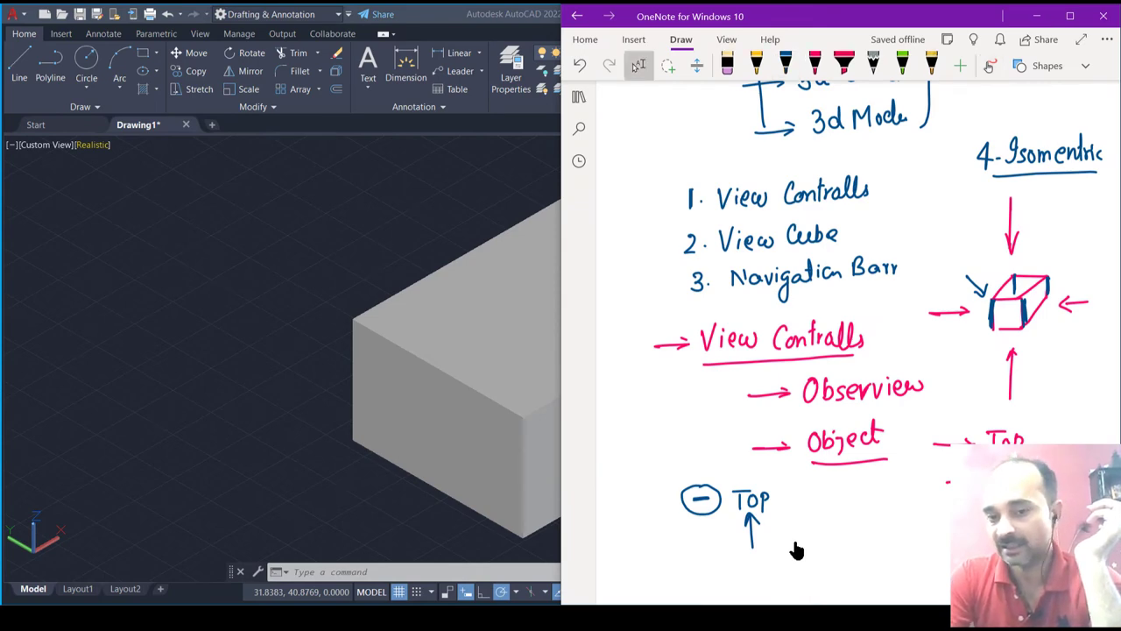
With the blue pen, handwrite '→ Conceptual' and an underlined '→ 2d wireframe' below the Top note
scroll(796, 550, down, 1)
scroll(797, 550, down, 2)
scroll(796, 550, down, 2)
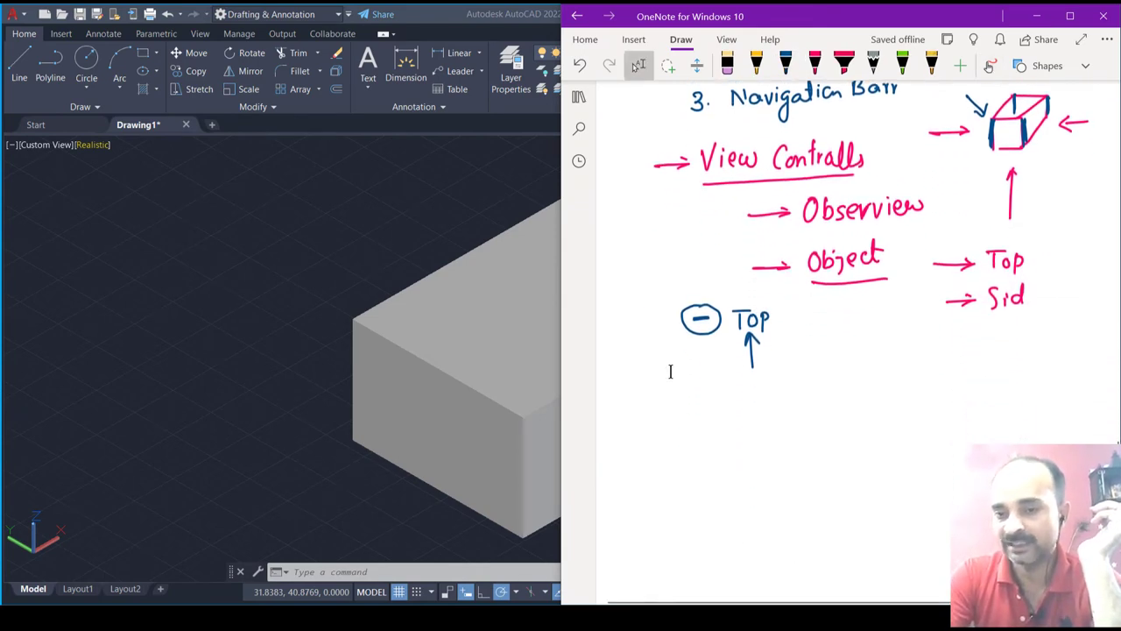
click(785, 64)
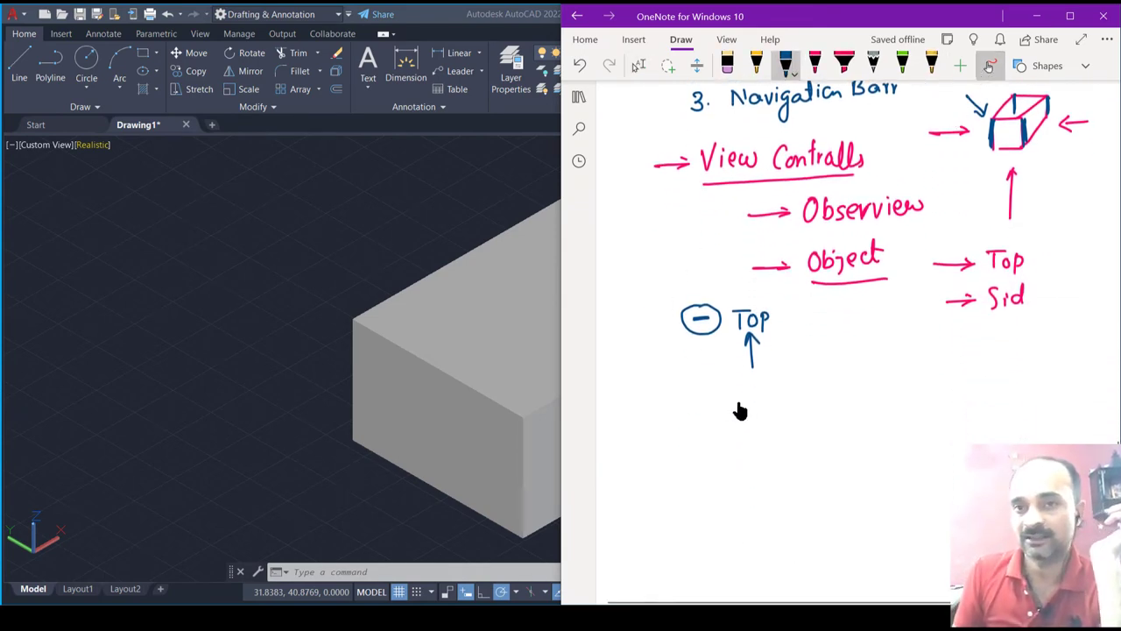
mouse_move(715, 401)
mouse_down()
mouse_move(839, 417)
mouse_move(849, 401)
mouse_up()
mouse_move(860, 378)
mouse_down()
mouse_move(866, 410)
mouse_move(895, 401)
mouse_up()
drag(850, 391, 865, 391)
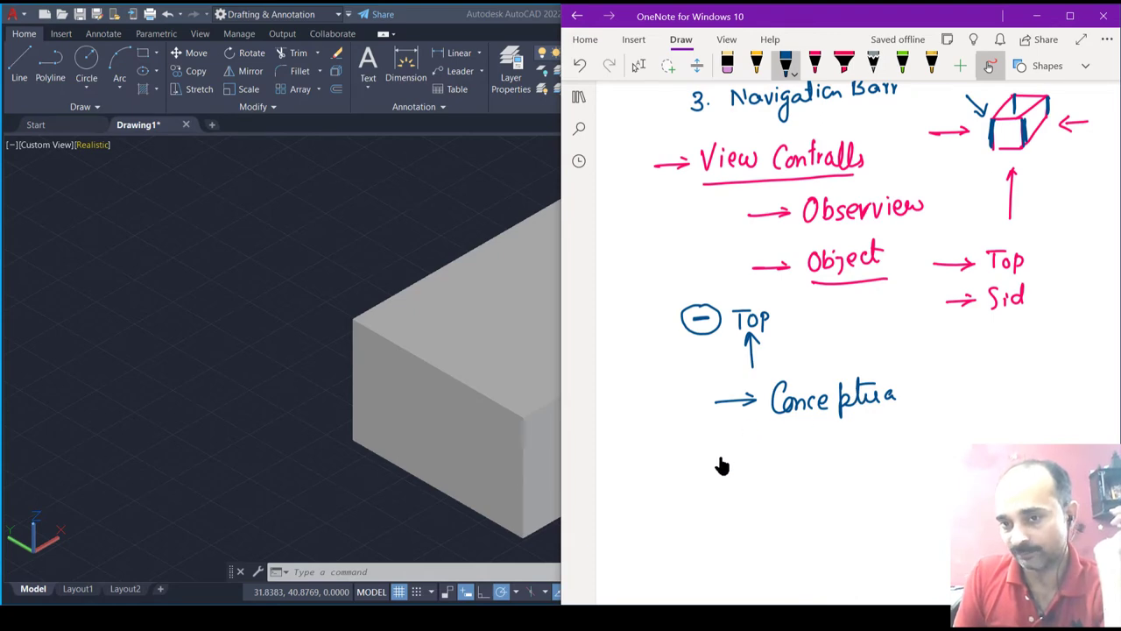
mouse_move(720, 457)
mouse_down()
mouse_move(813, 452)
mouse_move(797, 459)
mouse_move(847, 444)
mouse_move(864, 464)
mouse_move(884, 450)
mouse_up()
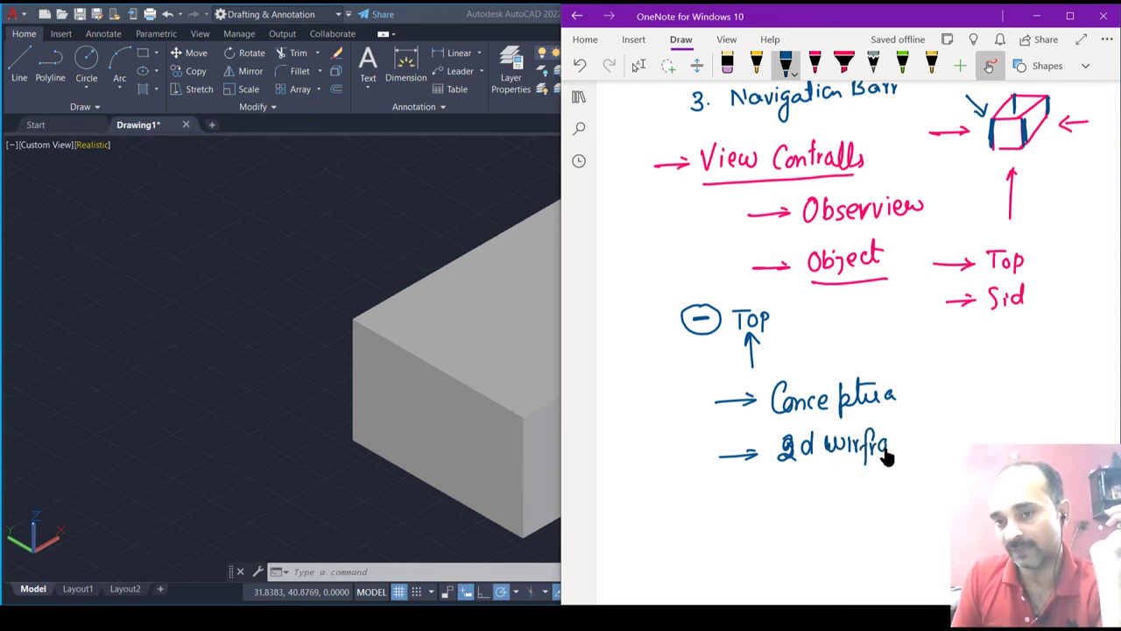
drag(814, 466, 893, 460)
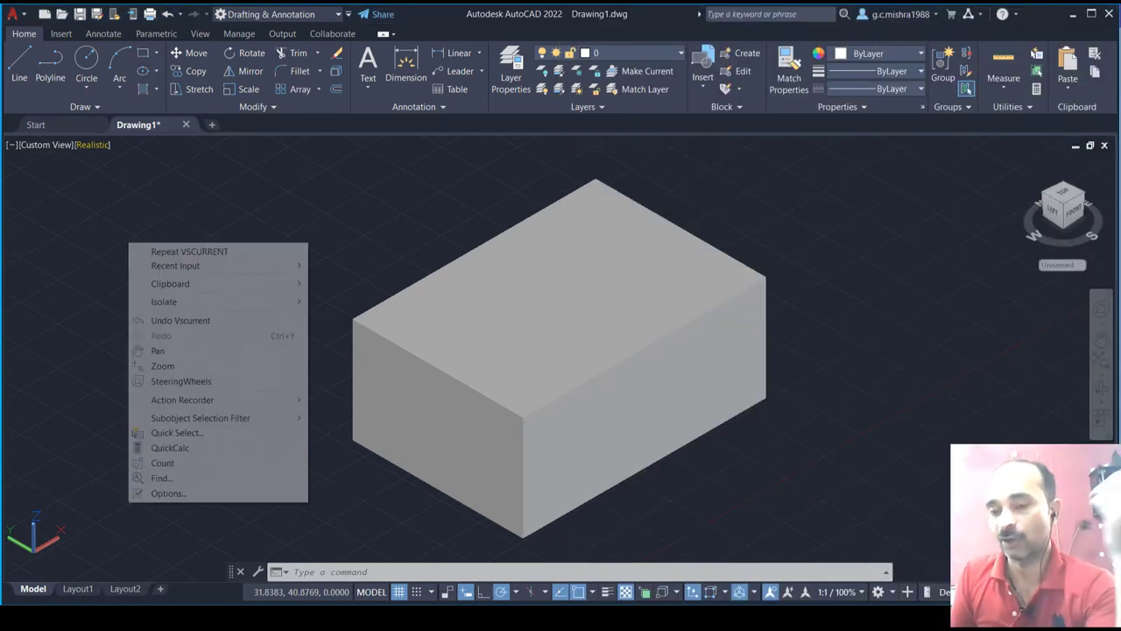
Back in AutoCAD, switch the box's visual style from Realistic to 2D Wireframe
right_click(129, 251)
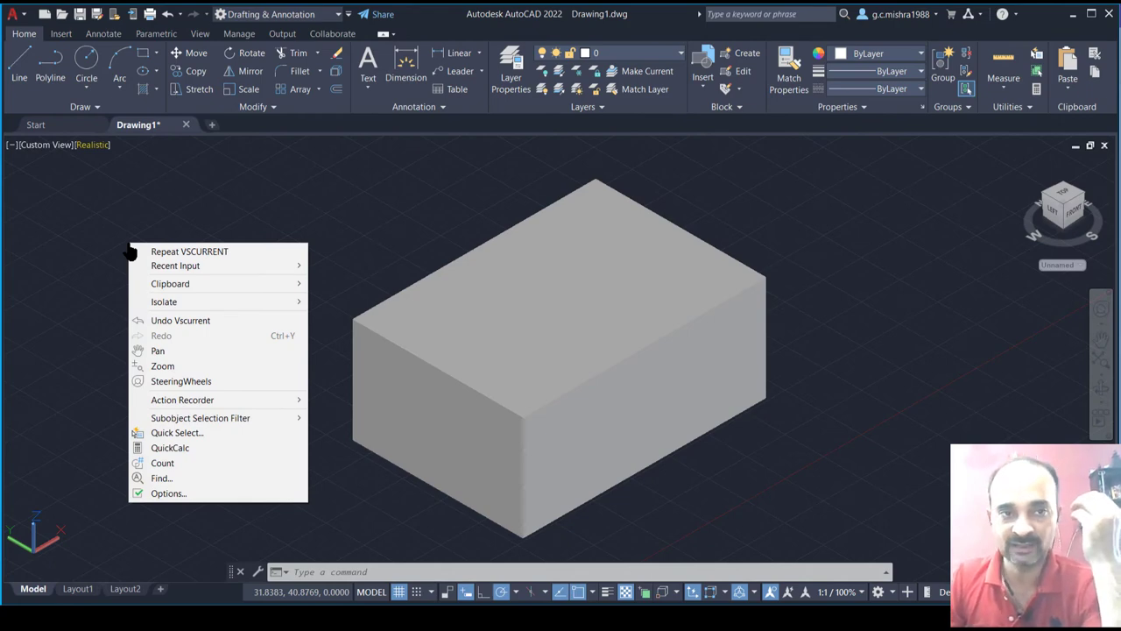
key(Escape)
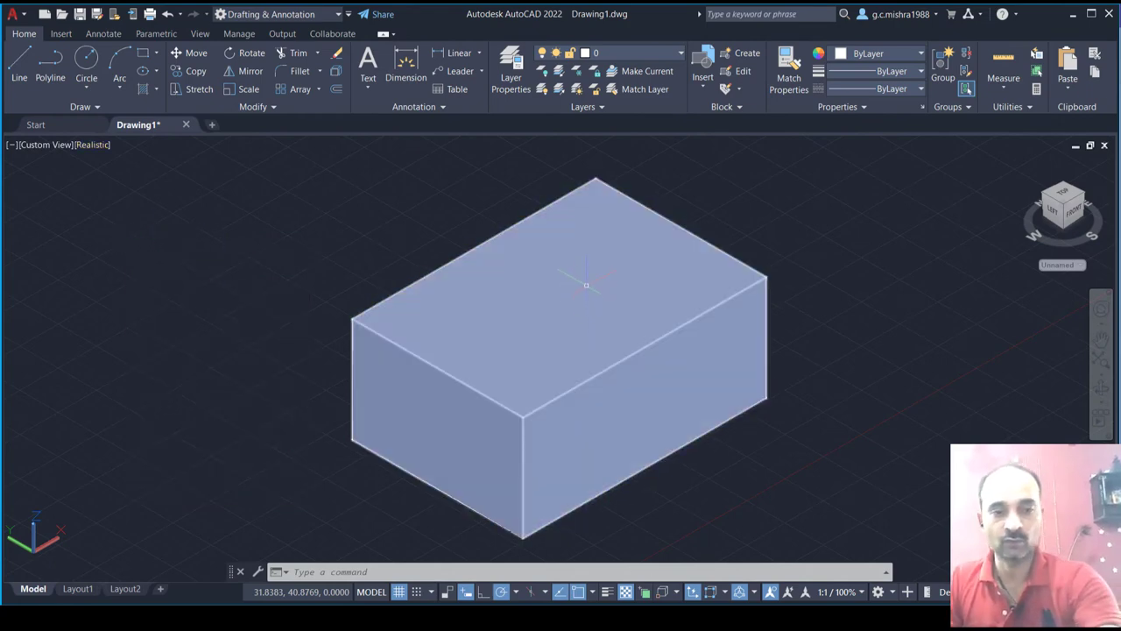
click(93, 146)
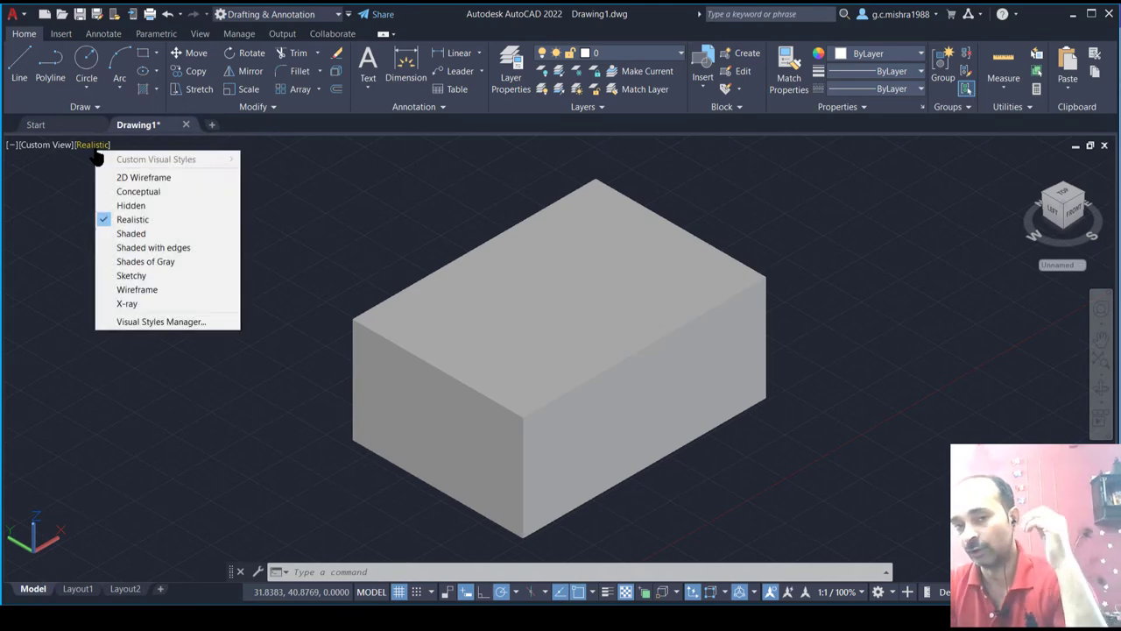
click(131, 178)
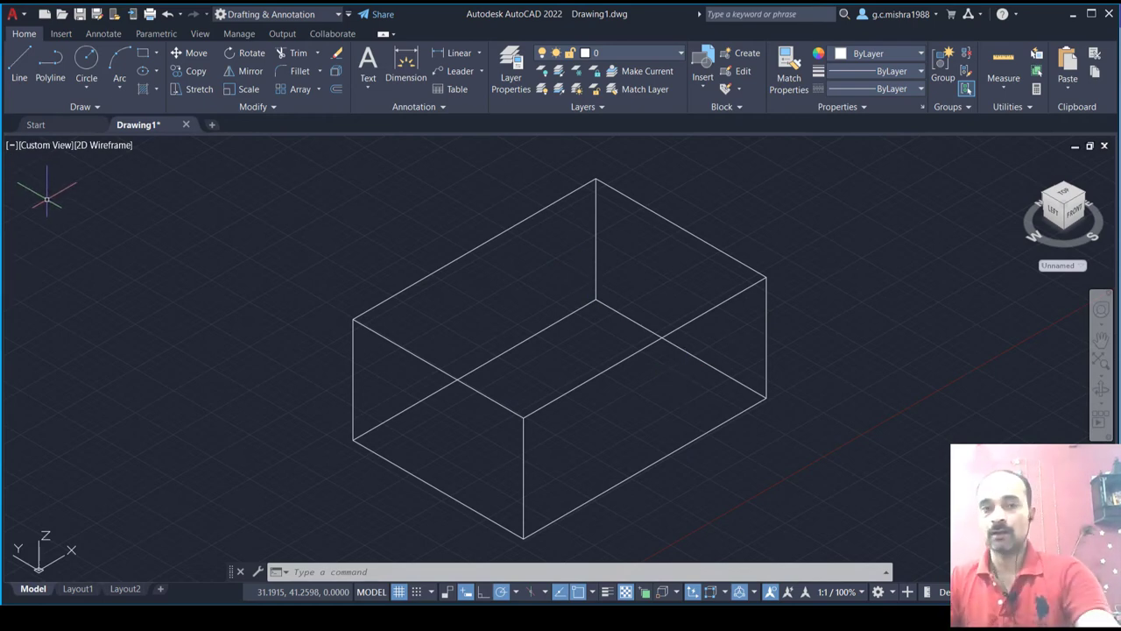
click(12, 149)
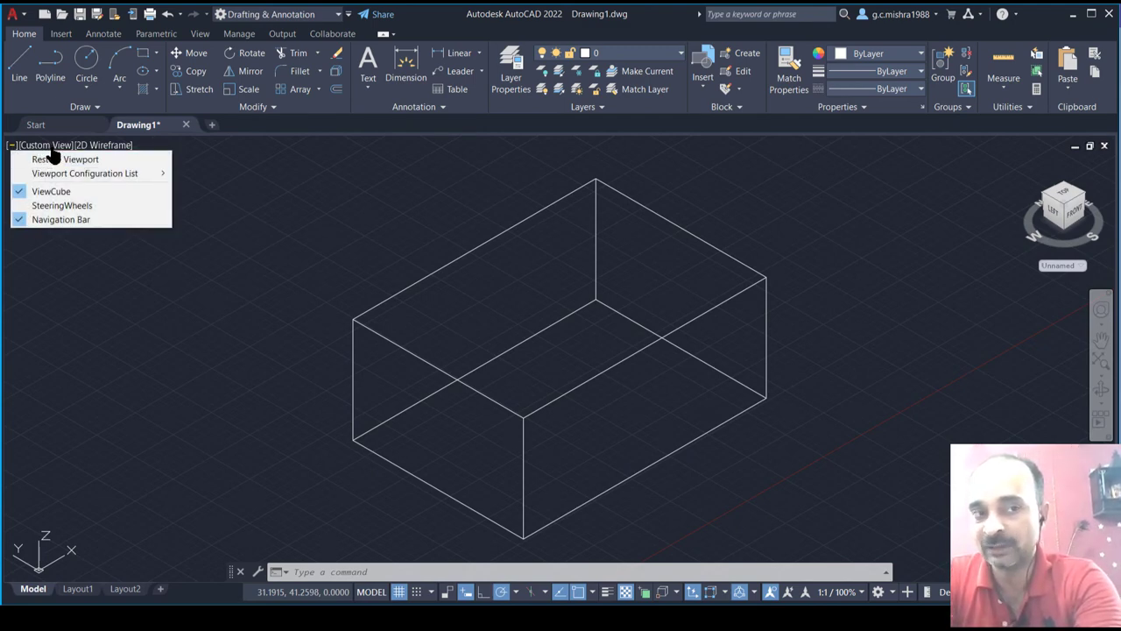
click(50, 149)
click(46, 151)
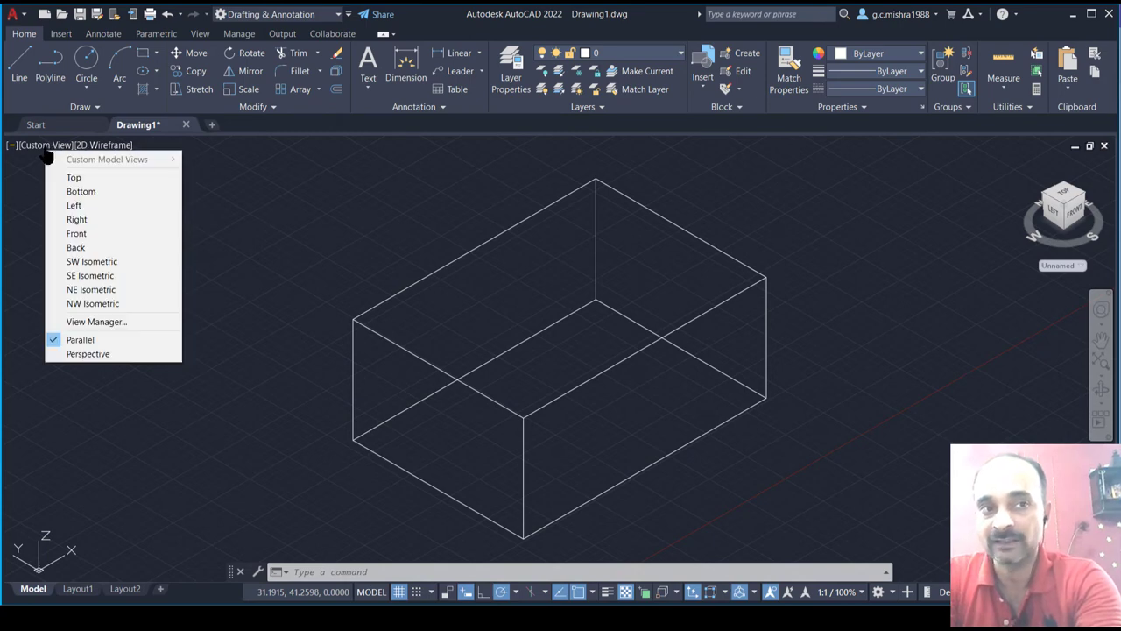
click(46, 150)
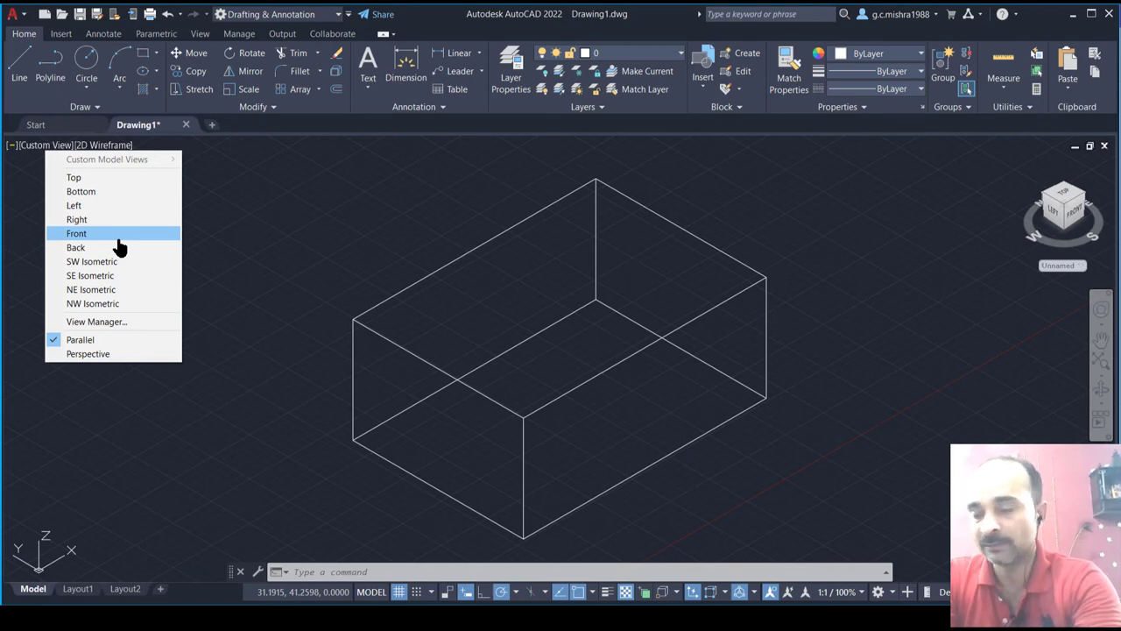
click(113, 148)
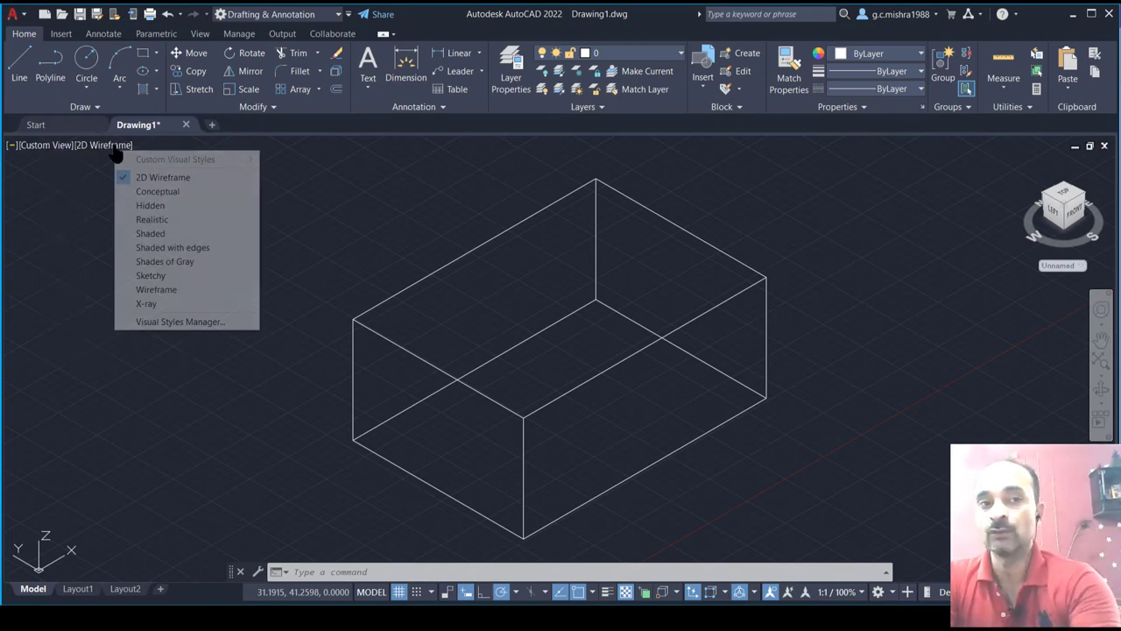
click(329, 234)
key(Escape)
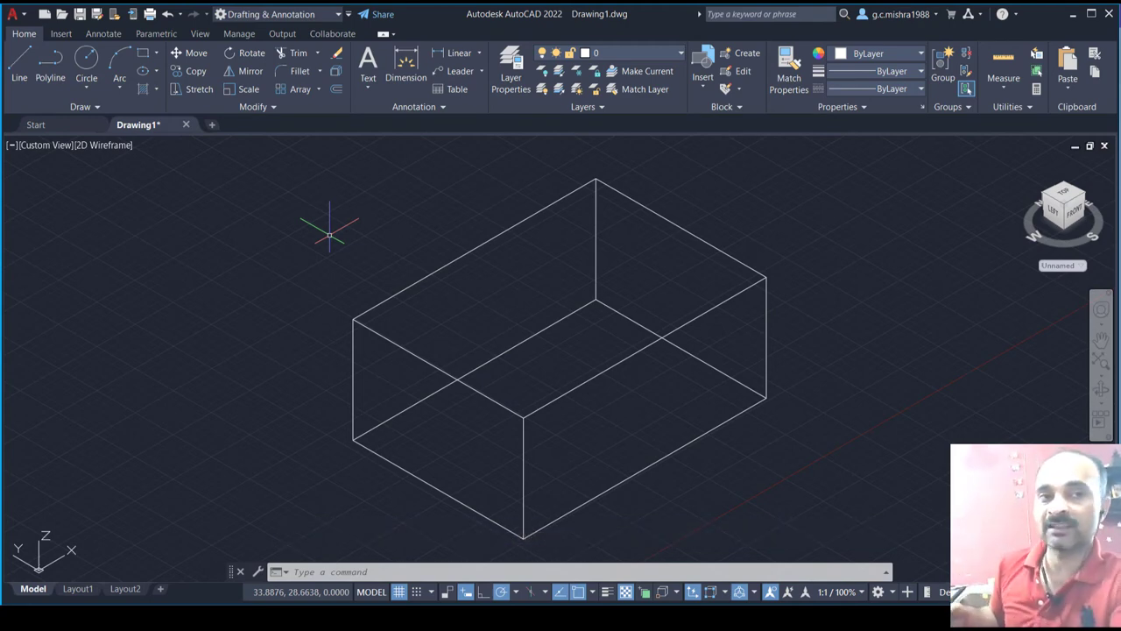
Zoom and pan so the wireframe box appears larger toward the lower right
scroll(330, 235, up, 2)
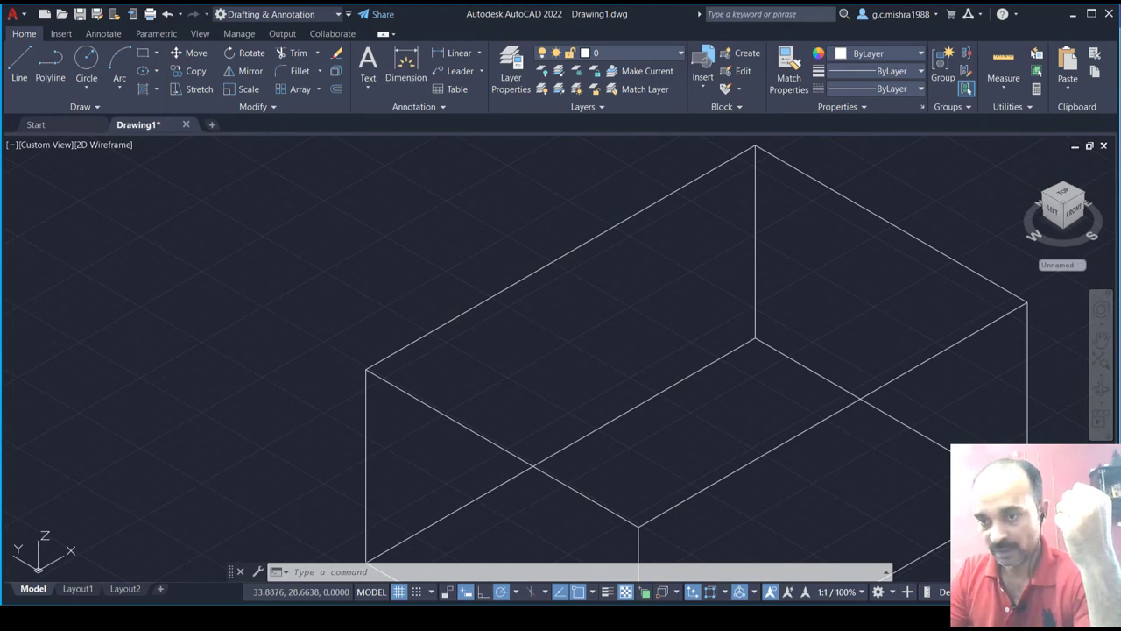
scroll(869, 460, down, 2)
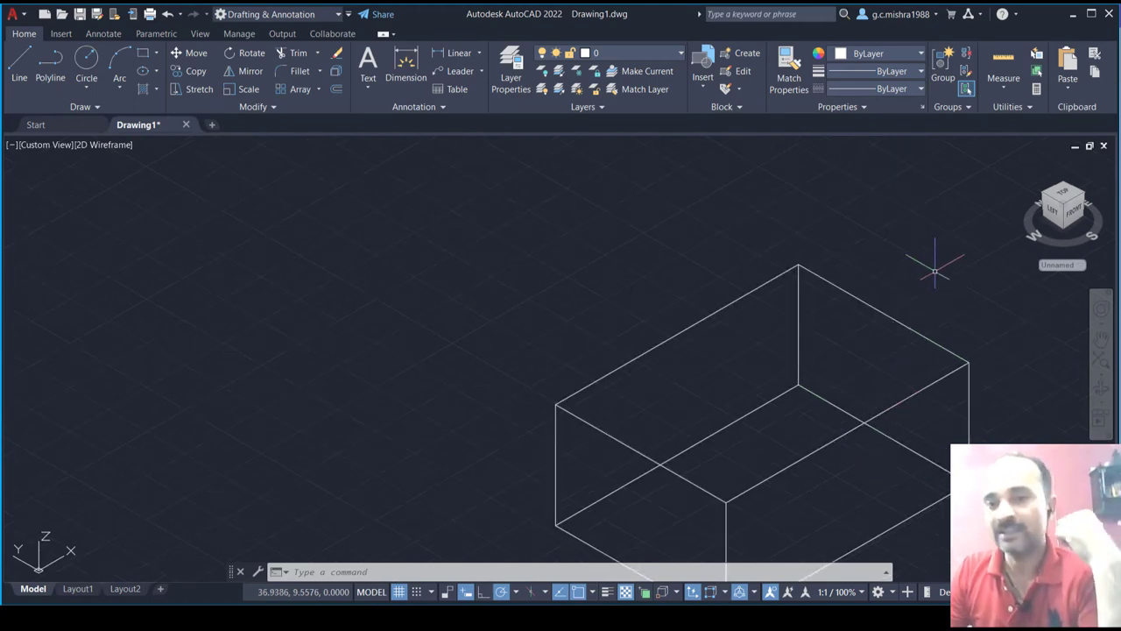
middle_drag(937, 251, 878, 216)
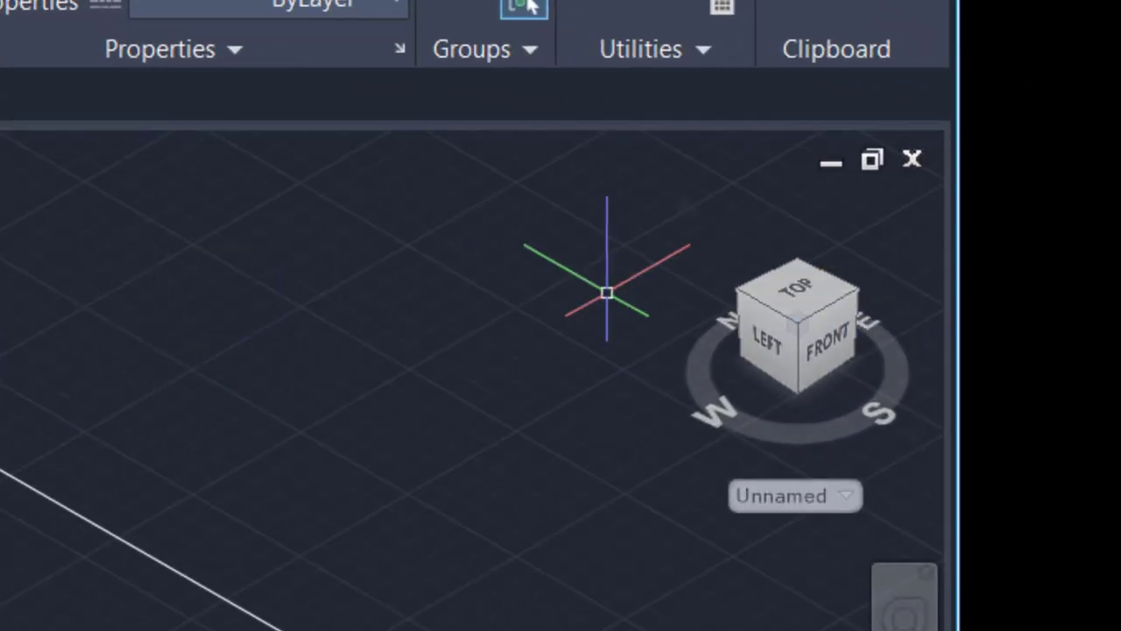
mouse_move(1062, 204)
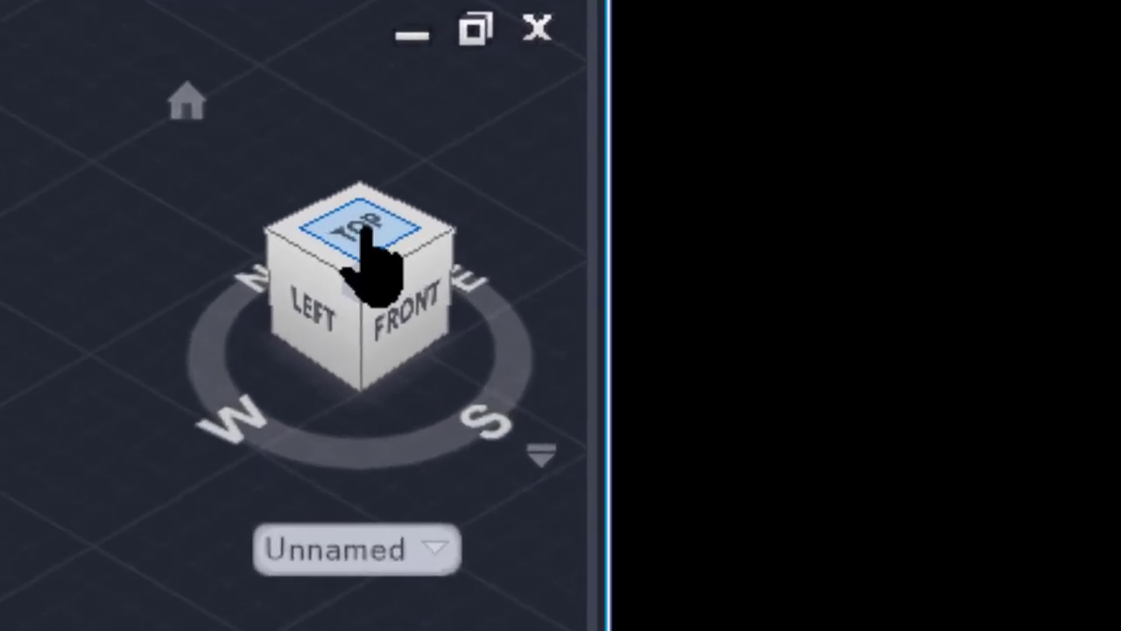
Use the ViewCube to view the box from Top, then isometric, then head-on to the Left/Front edge
click(364, 229)
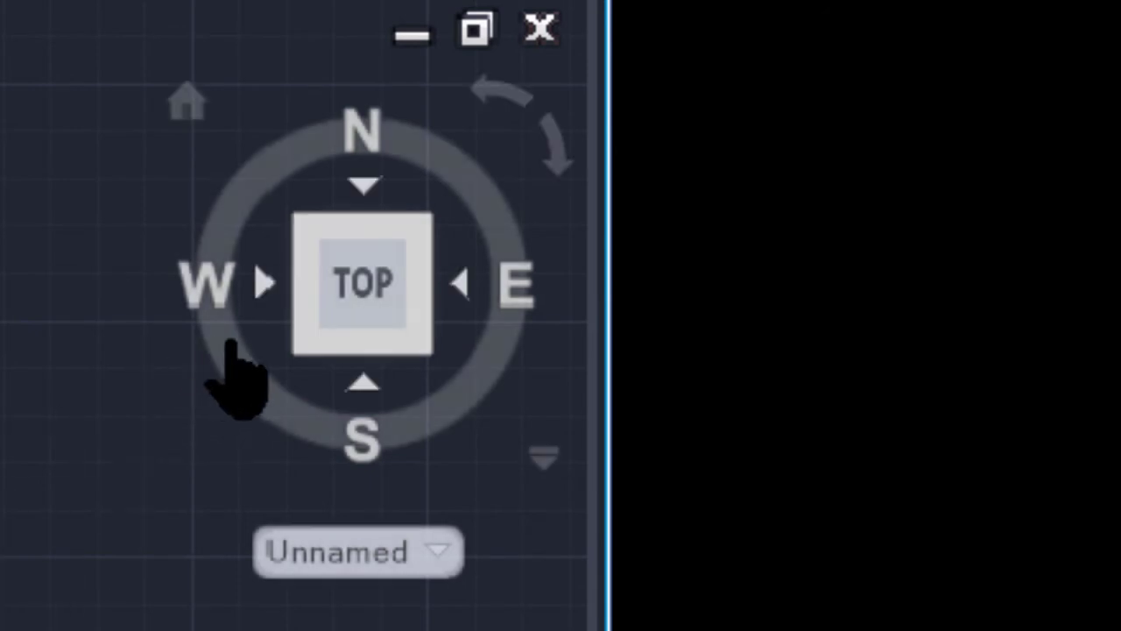
mouse_move(305, 342)
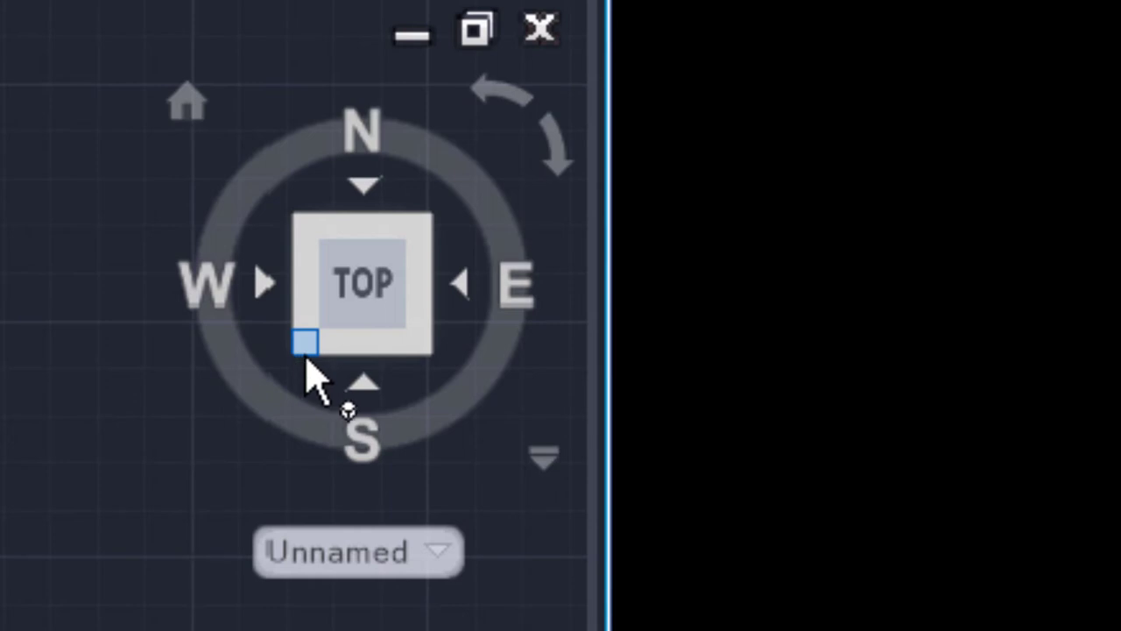
click(303, 340)
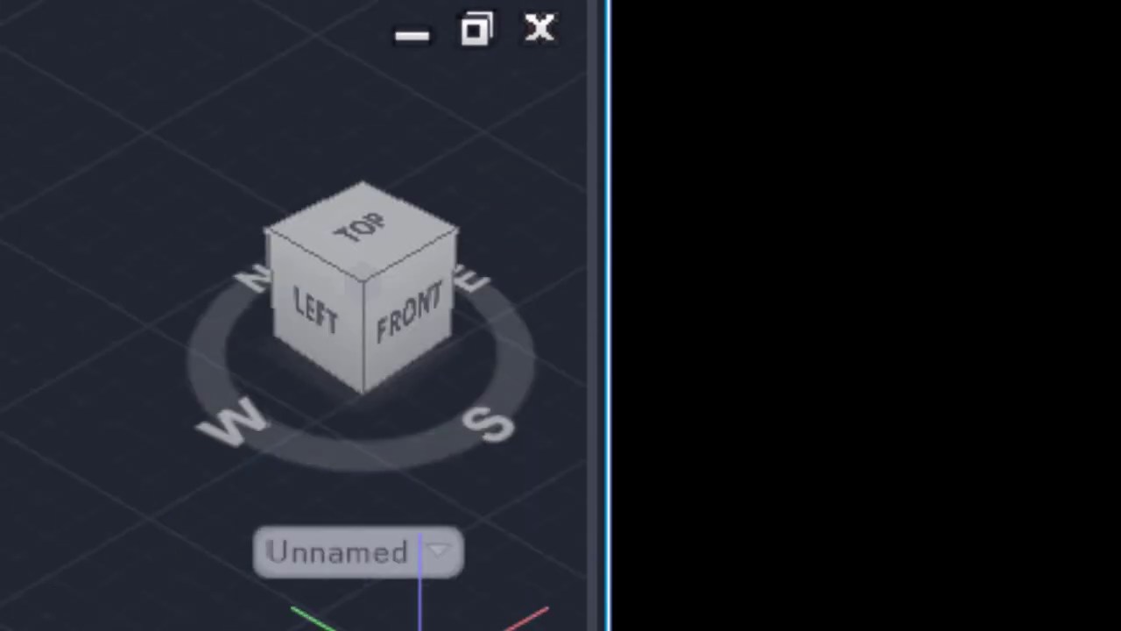
click(365, 349)
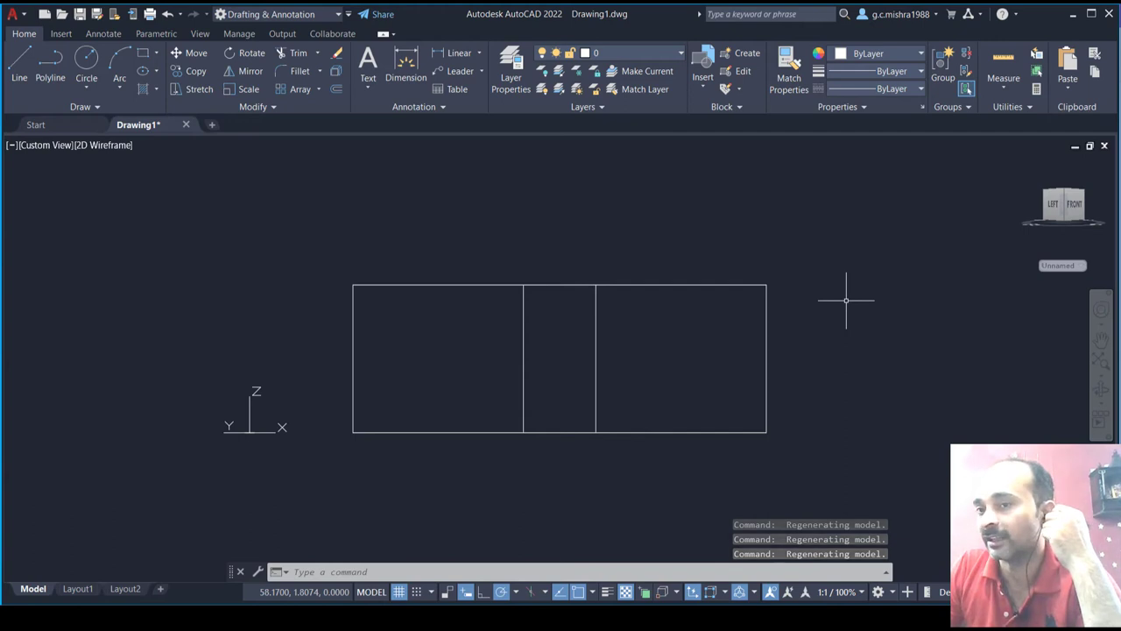
Restore the SW Isometric view of the box from a ViewCube corner
click(1064, 197)
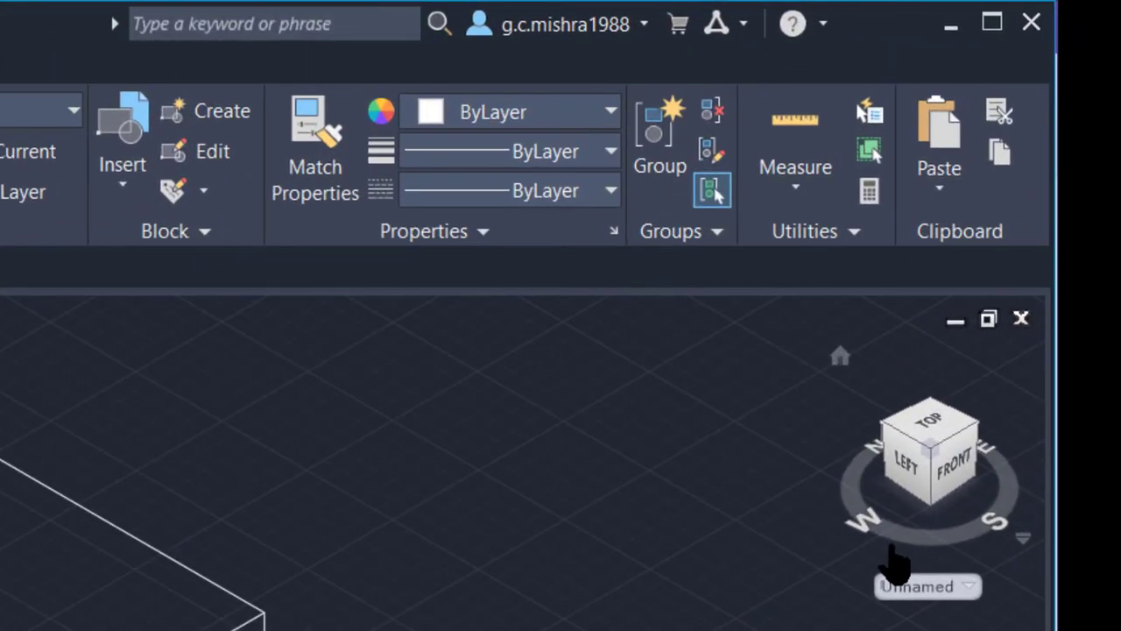
View the box from its left-front edge, then the left side, then straight down from the top
click(932, 474)
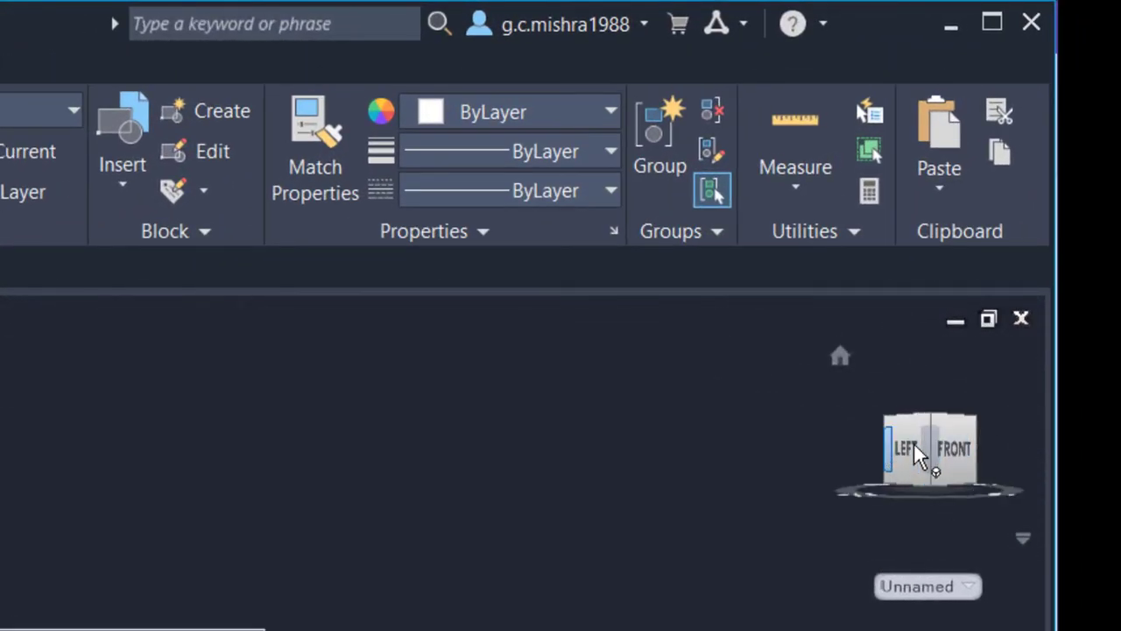
click(906, 448)
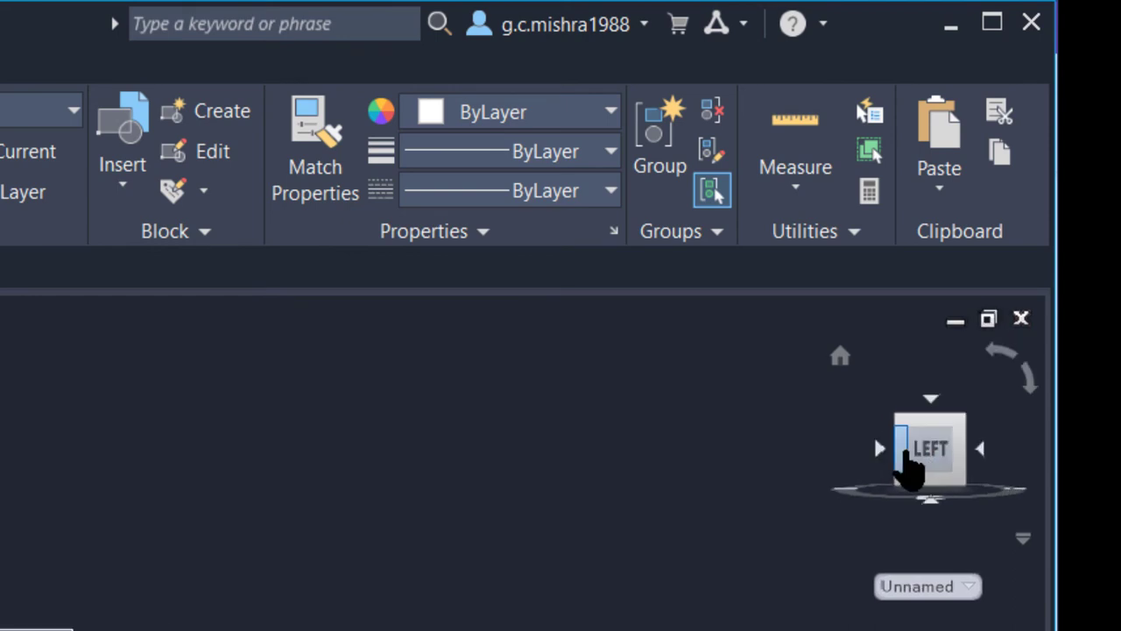
click(931, 404)
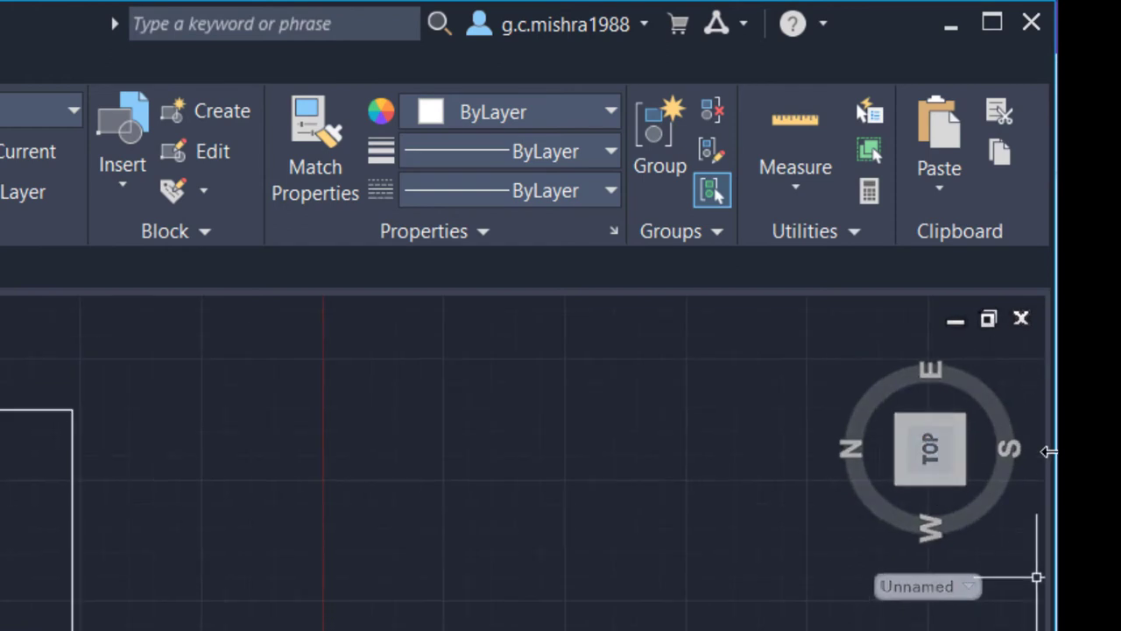
Spin the Top view around four times, then switch to the top-back-left isometric view
click(999, 359)
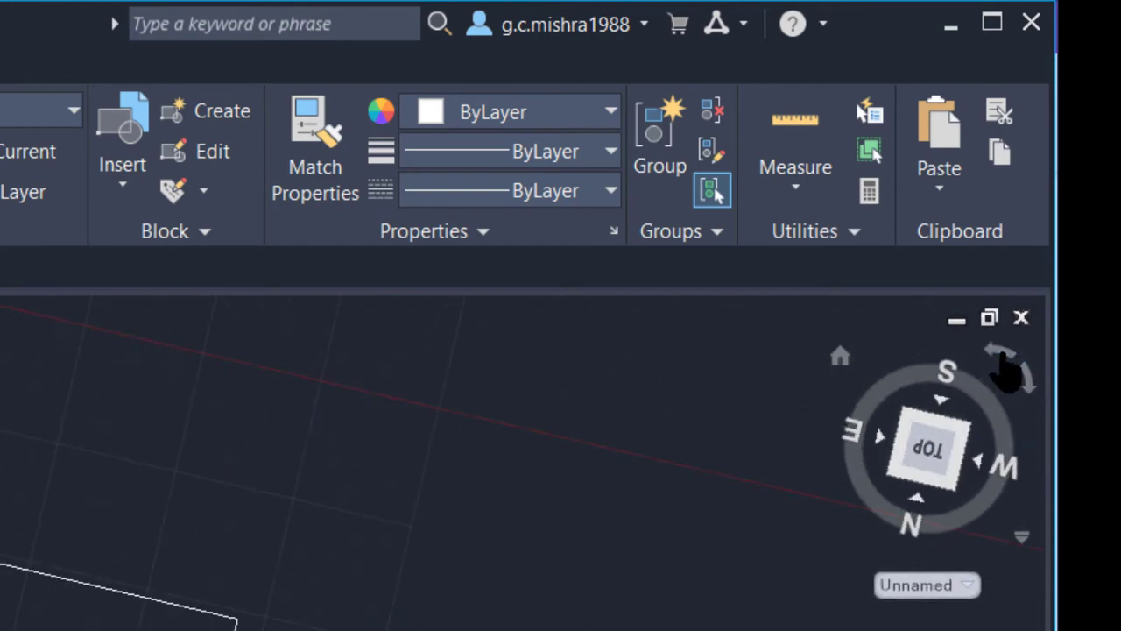
click(1000, 359)
click(999, 359)
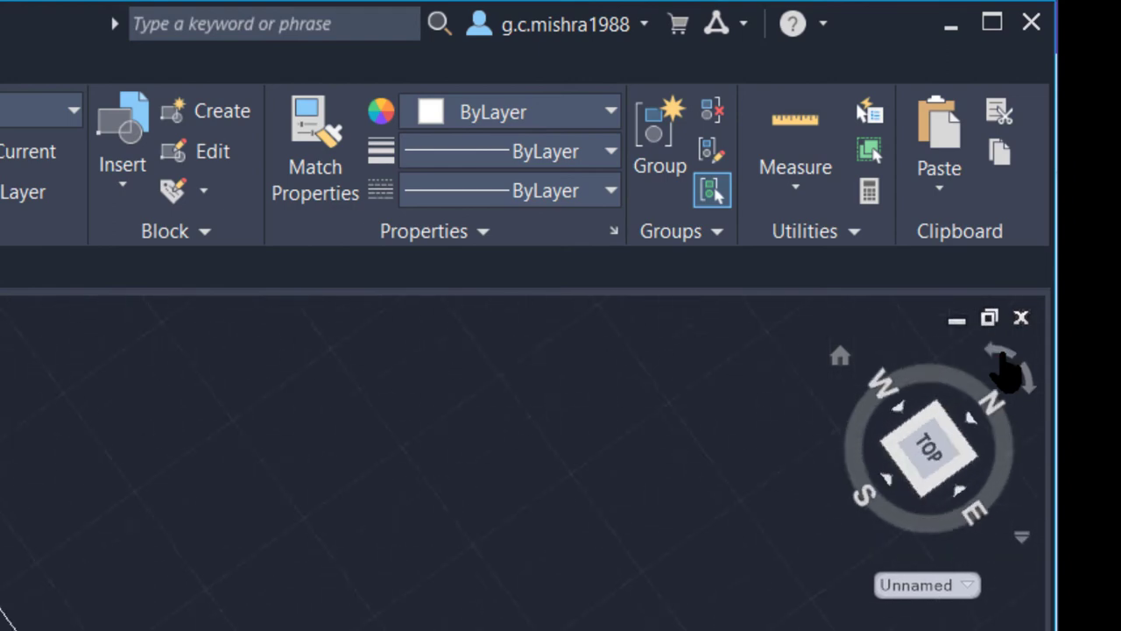
click(999, 359)
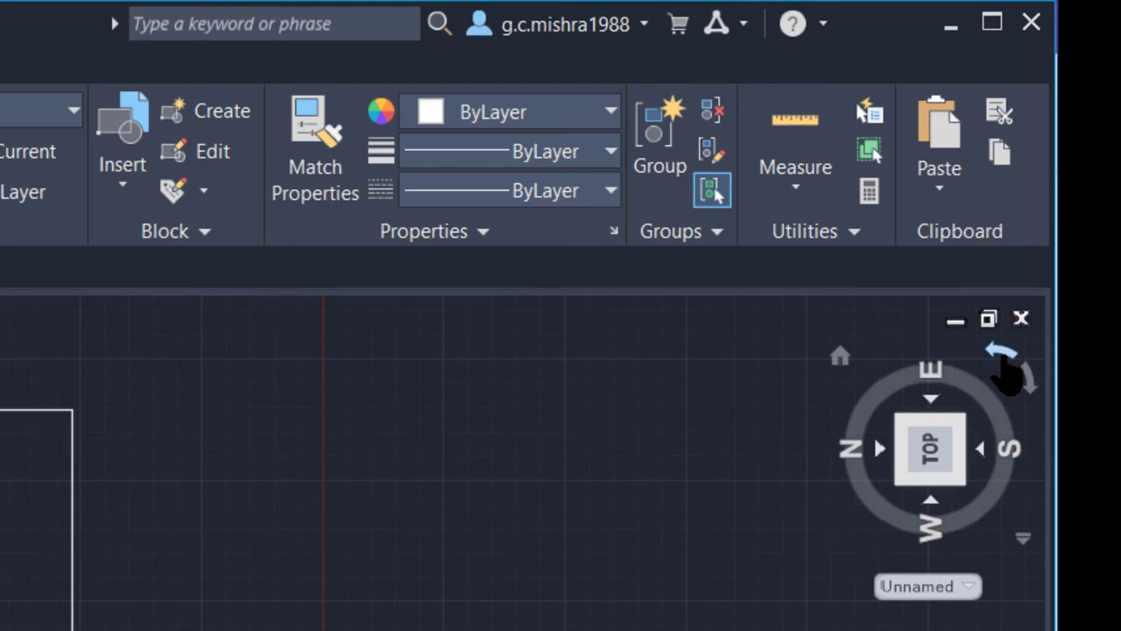
click(899, 481)
mouse_move(911, 435)
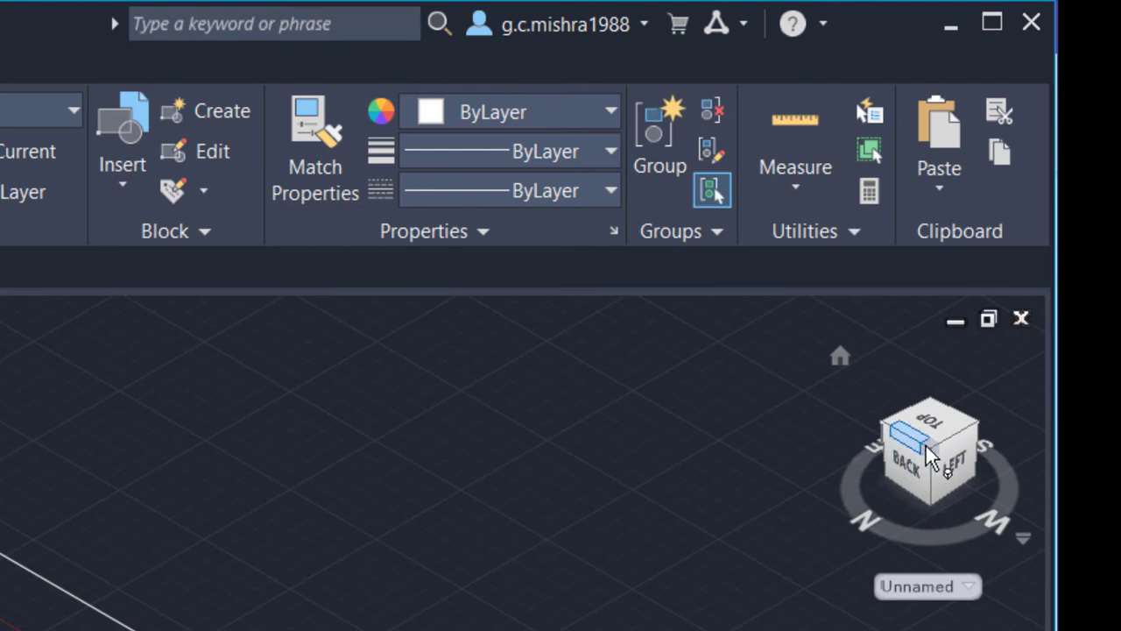
Orbit slightly with the ViewCube compass, ending in the NW Isometric view
mouse_move(928, 456)
mouse_down()
mouse_move(886, 486)
mouse_move(887, 549)
mouse_move(917, 594)
mouse_move(864, 520)
mouse_move(878, 465)
mouse_move(881, 538)
mouse_move(875, 458)
mouse_move(886, 482)
mouse_up()
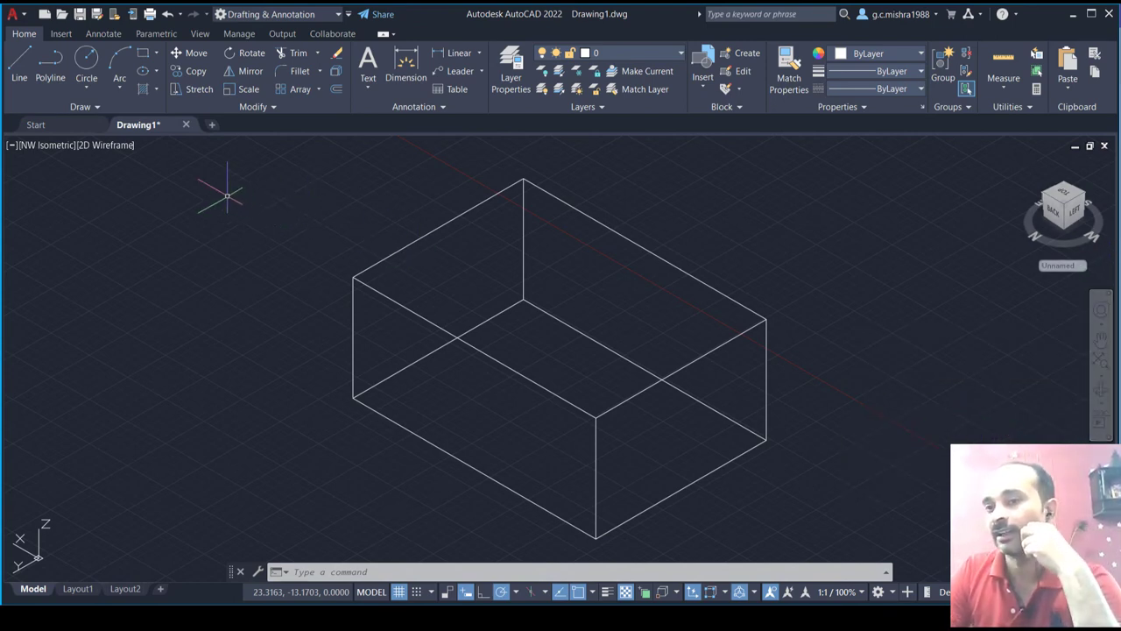
Cancel the stray selection and apply the Conceptual visual style to the NW Isometric box
right_click(102, 148)
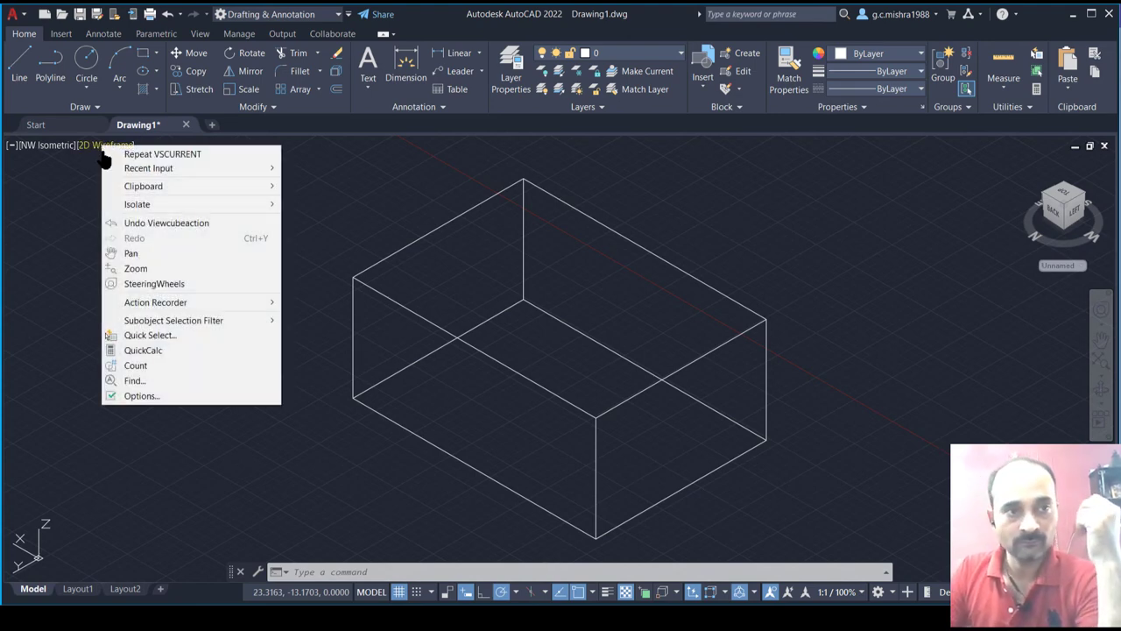
click(88, 176)
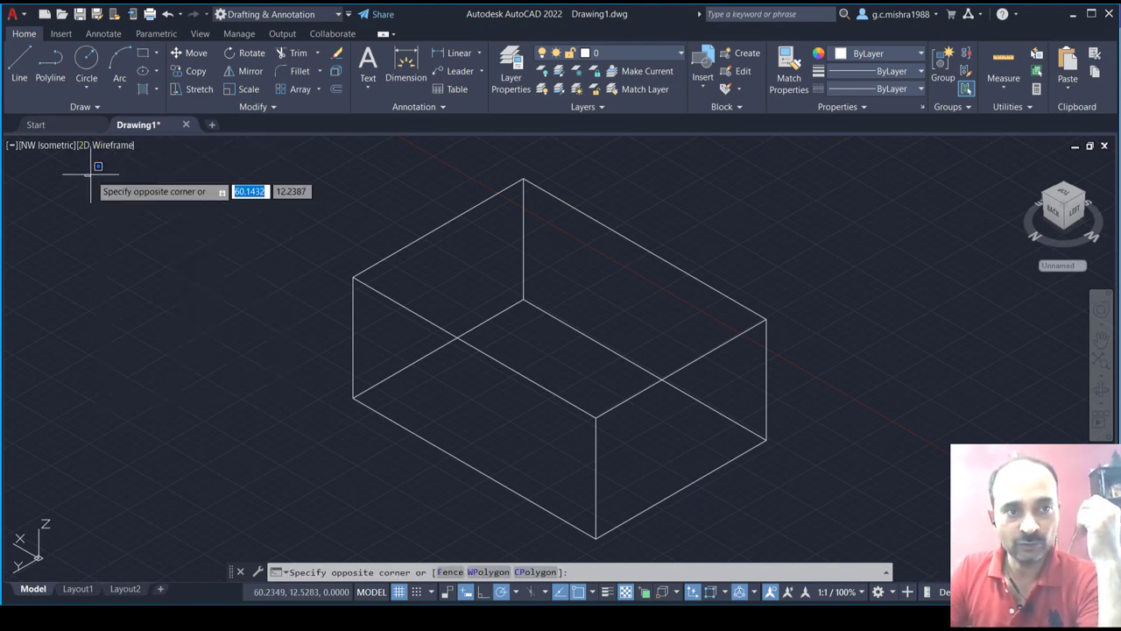
key(Escape)
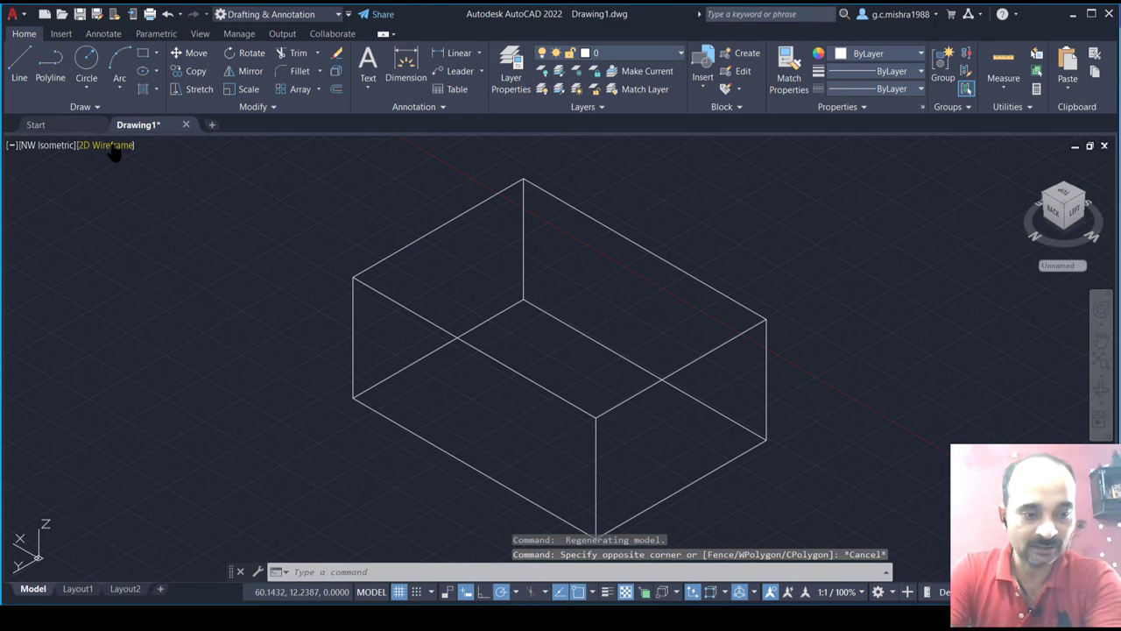
click(114, 149)
click(146, 193)
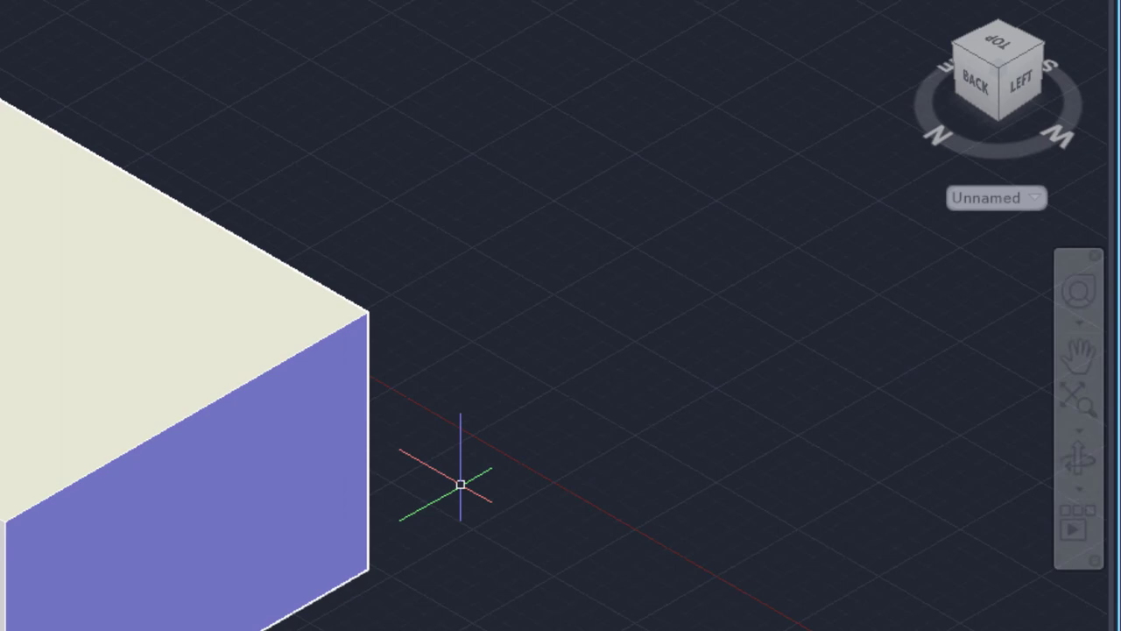
Pan the shaded box around with the Pan tool, then zoom in until its top face fills the viewport
click(1082, 359)
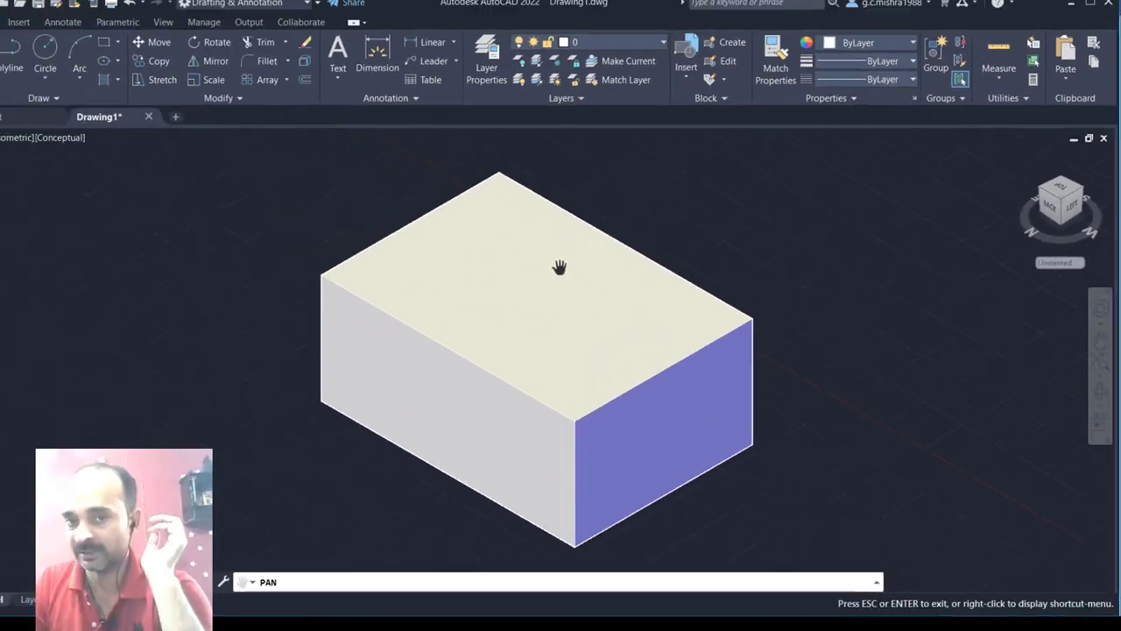
mouse_move(476, 283)
mouse_down()
mouse_move(726, 298)
mouse_move(371, 277)
mouse_move(219, 253)
mouse_move(430, 318)
mouse_move(663, 298)
mouse_move(636, 250)
mouse_move(281, 253)
mouse_move(278, 328)
mouse_move(471, 311)
mouse_up()
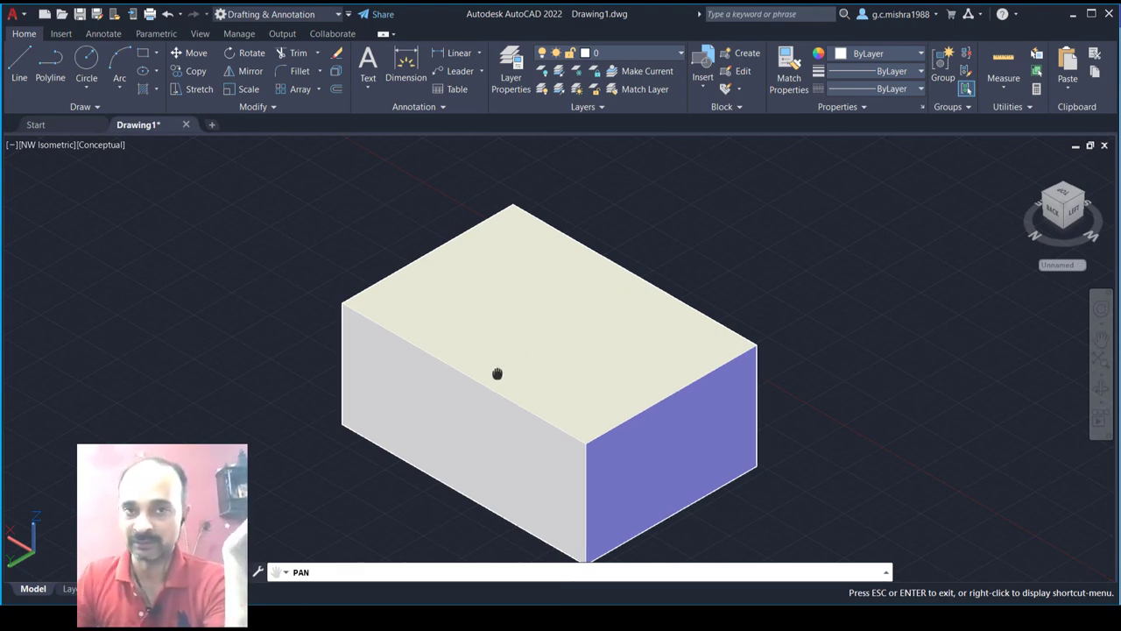
mouse_move(496, 373)
mouse_down()
mouse_move(604, 328)
mouse_move(648, 290)
mouse_move(456, 303)
mouse_move(553, 275)
mouse_move(527, 293)
mouse_up()
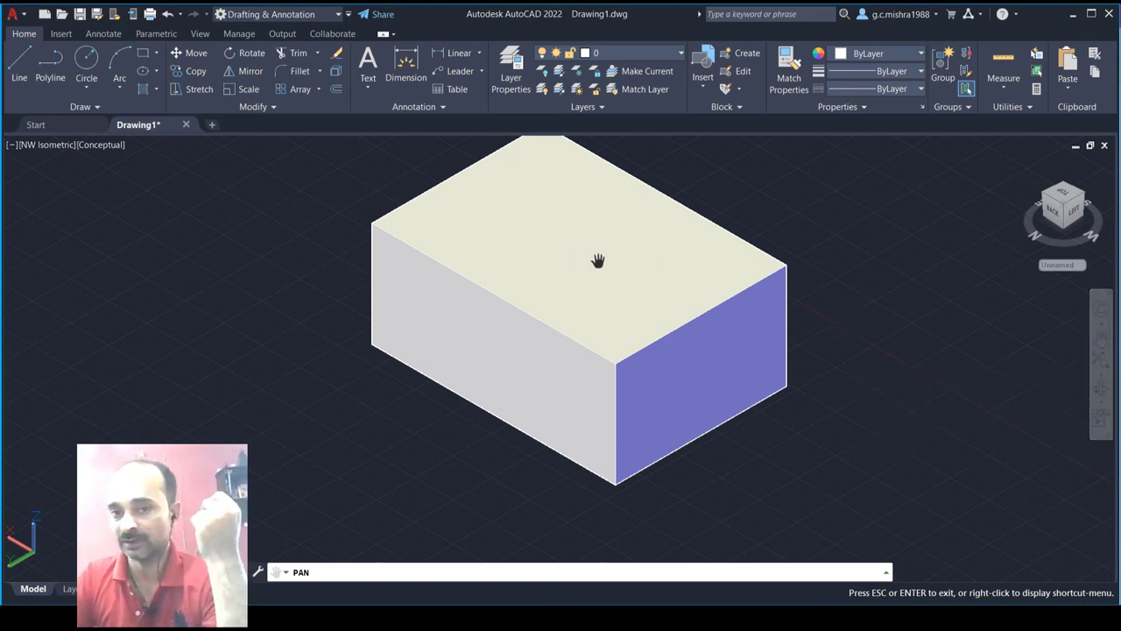
scroll(597, 260, up, 2)
scroll(597, 260, up, 2)
scroll(597, 260, up, 3)
scroll(597, 260, up, 2)
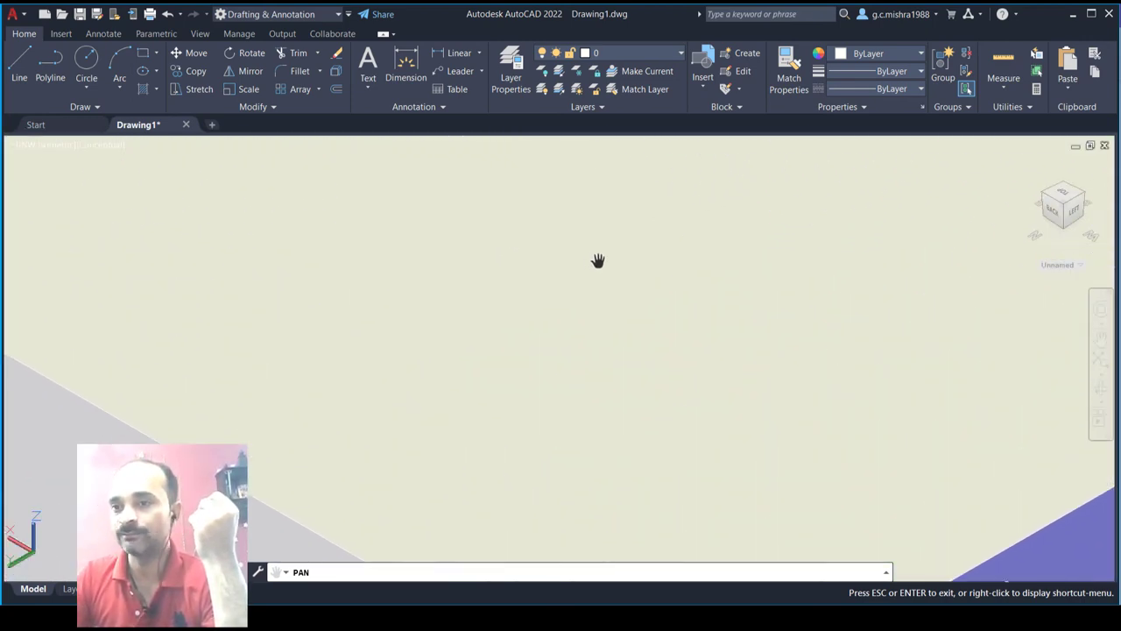
scroll(597, 260, up, 1)
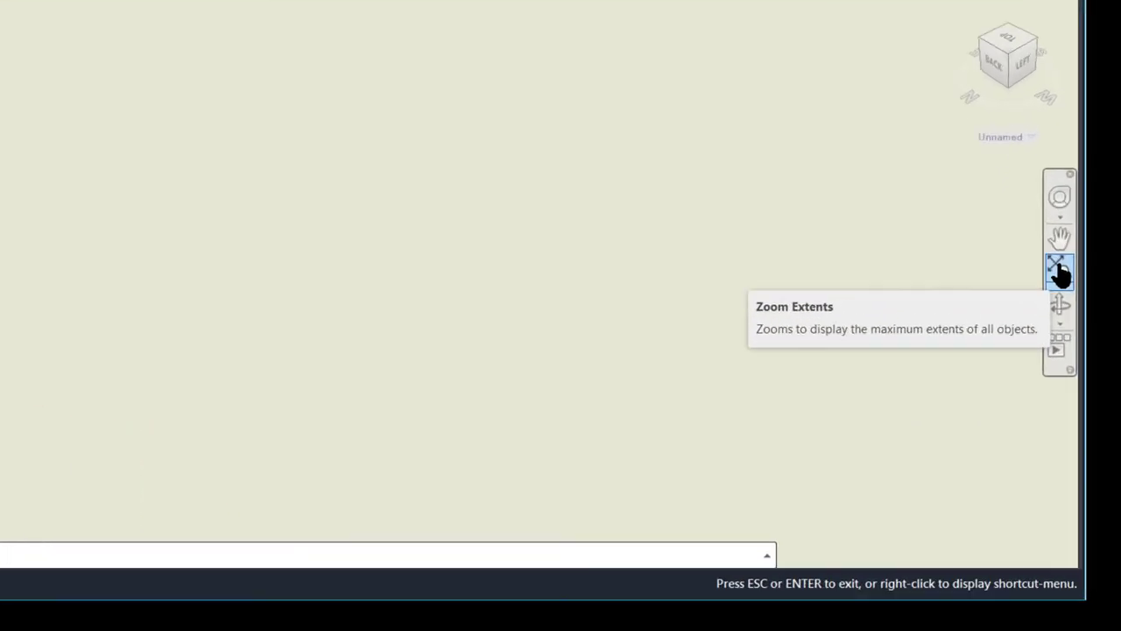
Zoom to extents, zoom far out and pan away, then Zoom Extents again to refit the box
click(1052, 255)
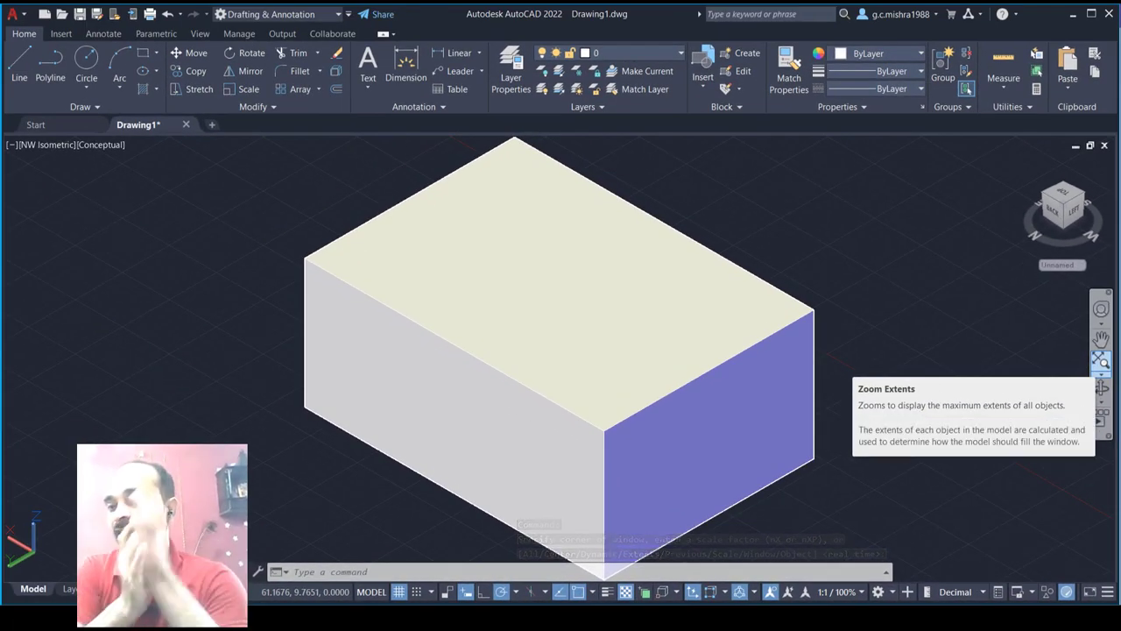
scroll(571, 269, up, 1)
scroll(570, 270, down, 3)
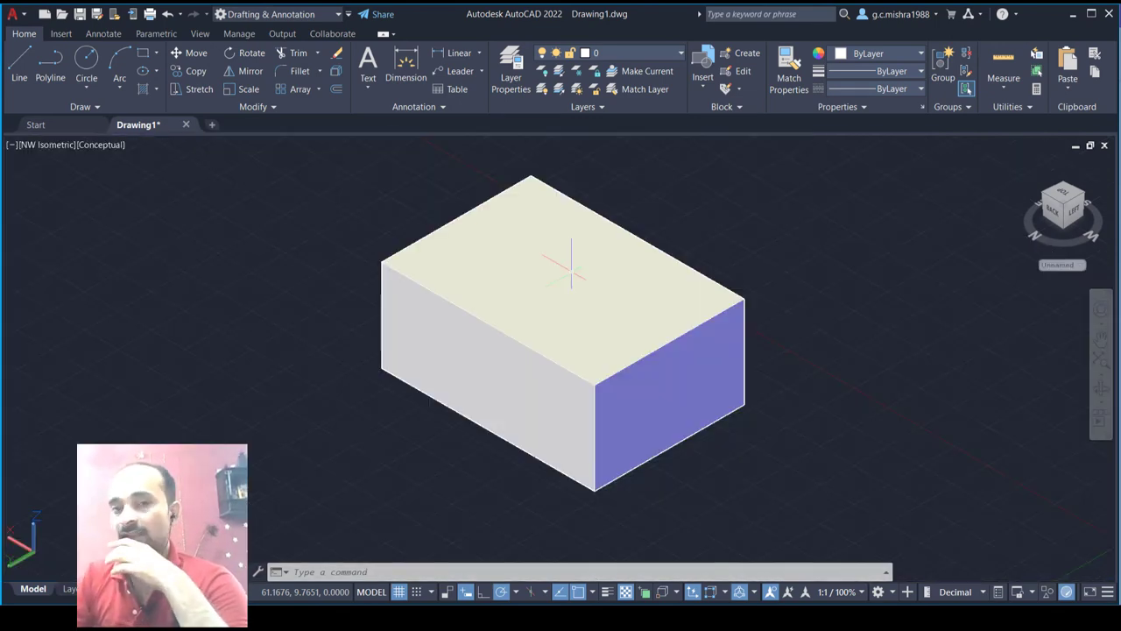
scroll(570, 270, down, 4)
scroll(571, 269, down, 2)
scroll(570, 269, down, 3)
scroll(571, 273, down, 2)
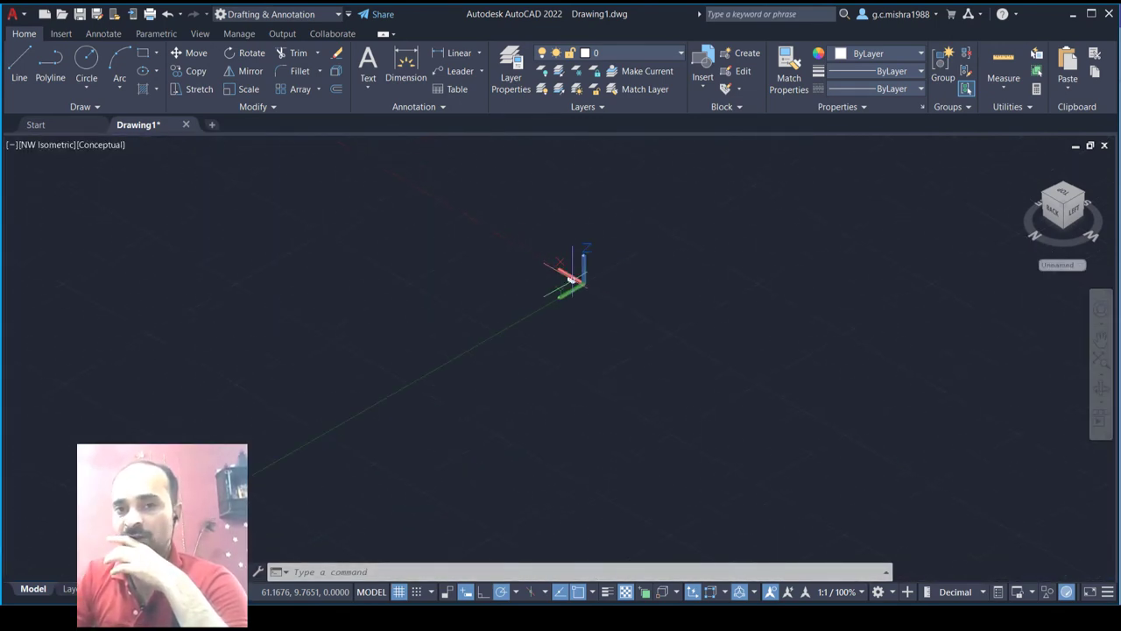
scroll(572, 276, down, 1)
scroll(573, 278, down, 1)
middle_drag(511, 288, 765, 417)
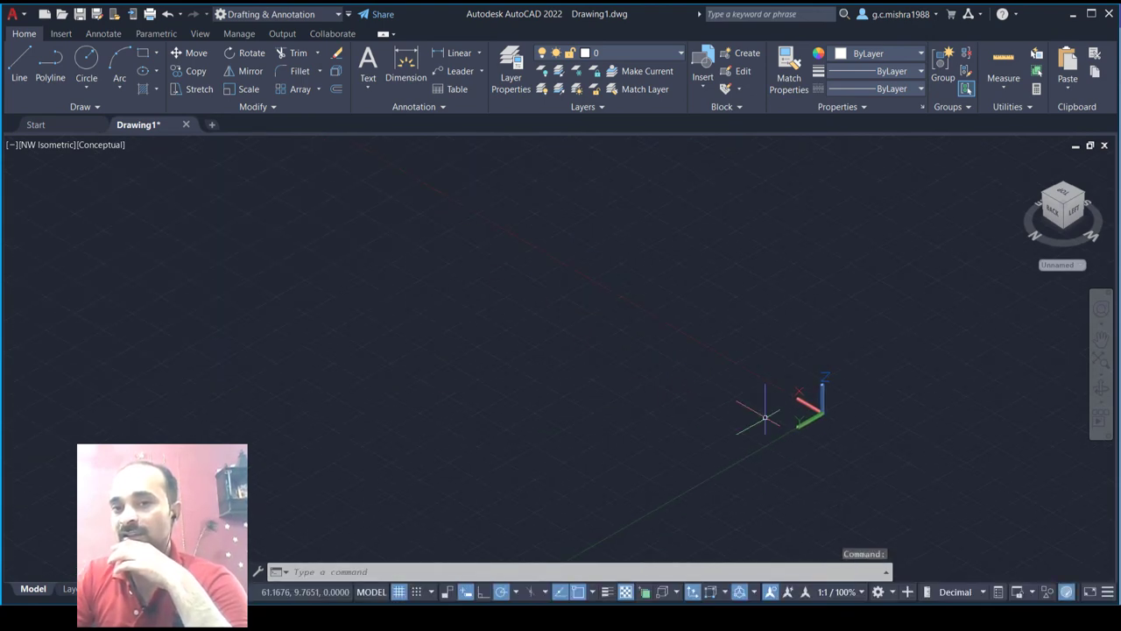
click(1101, 366)
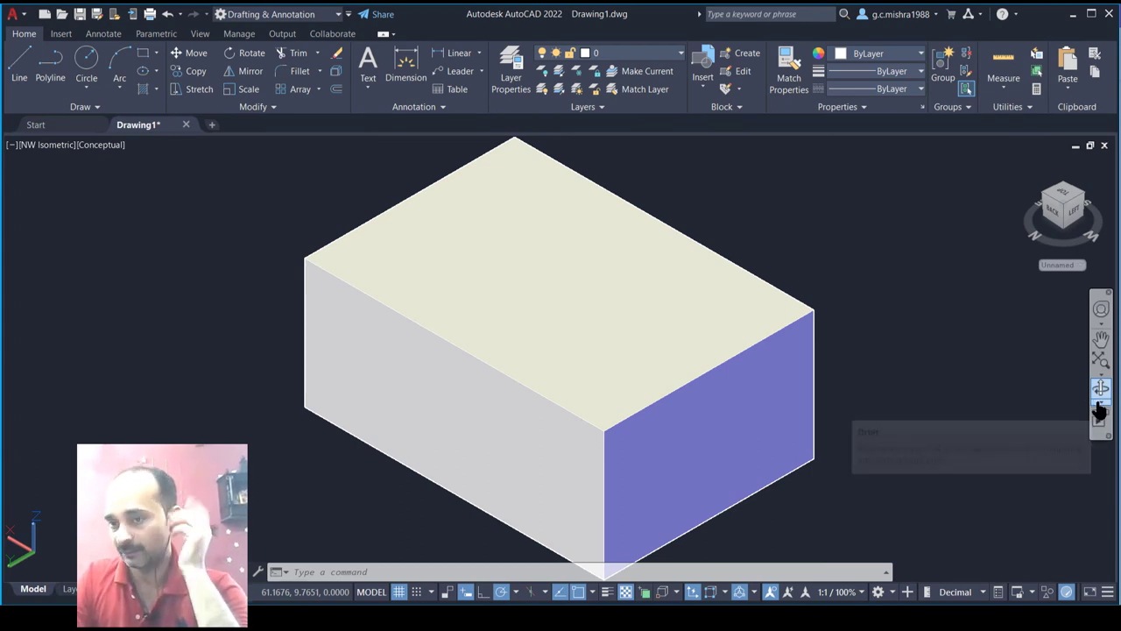
Switch to Free Orbit and drag to roll and rotate the box freely
click(1099, 407)
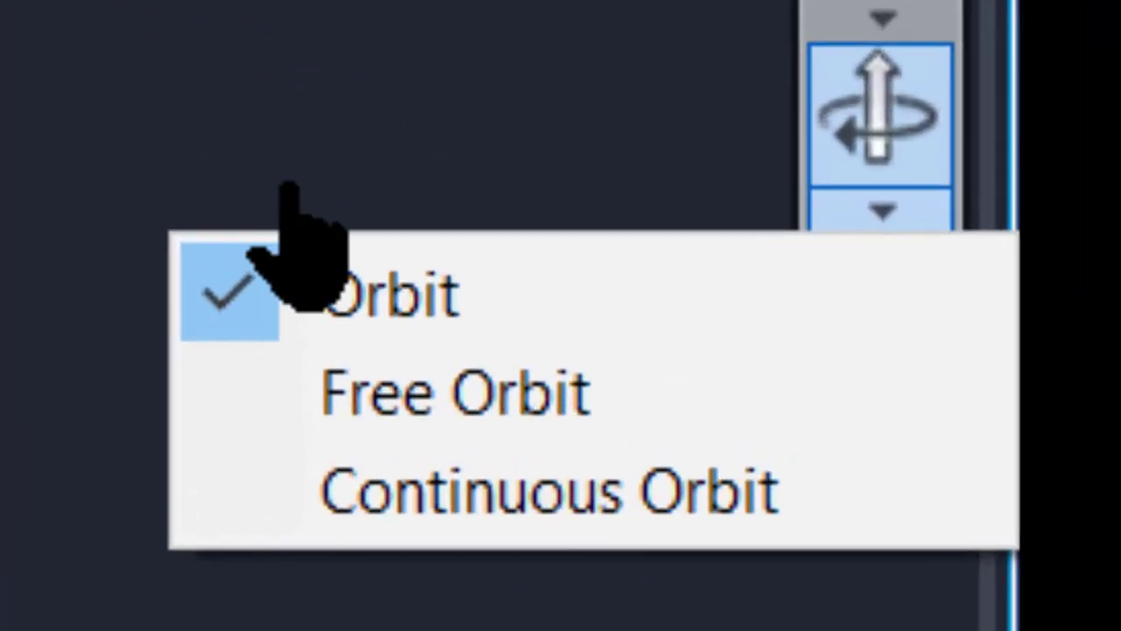
click(417, 405)
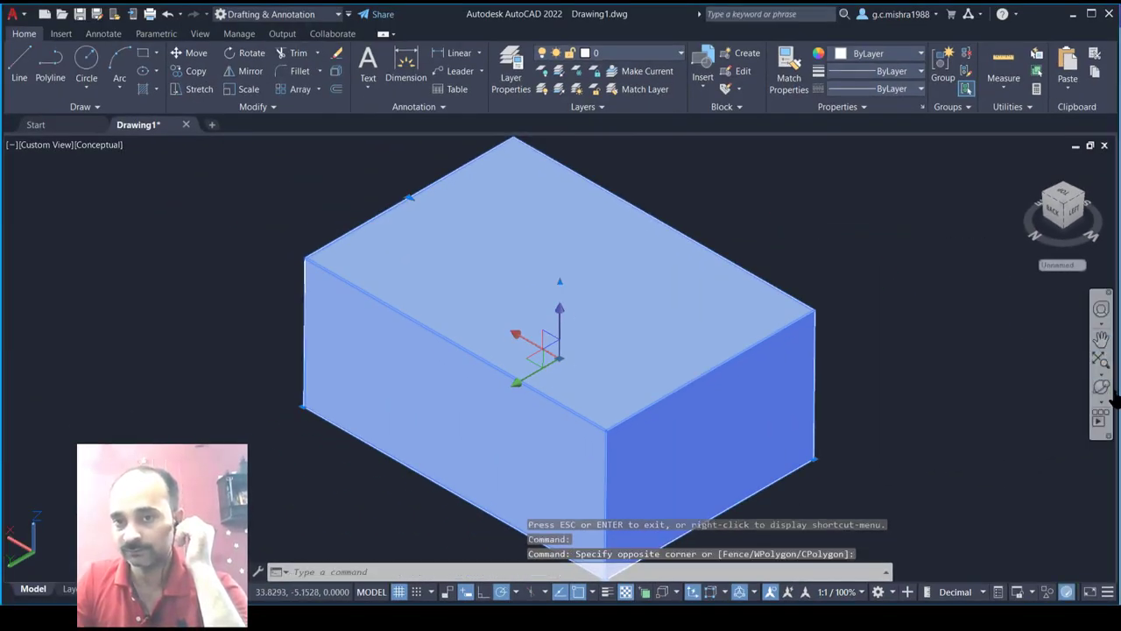
click(1101, 390)
right_click(971, 321)
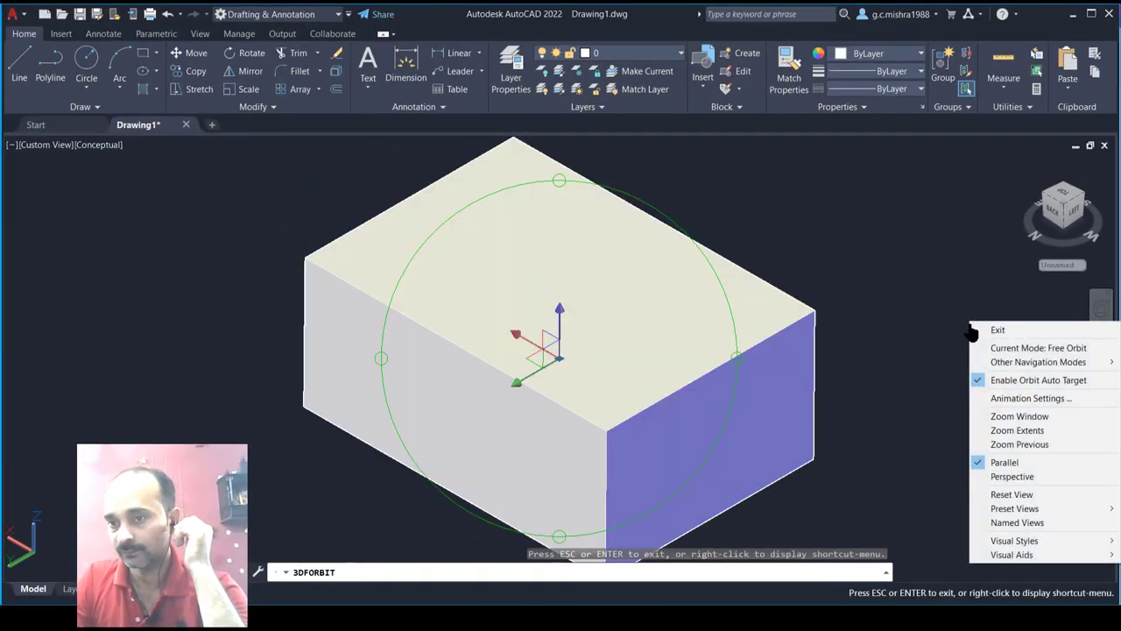
click(900, 328)
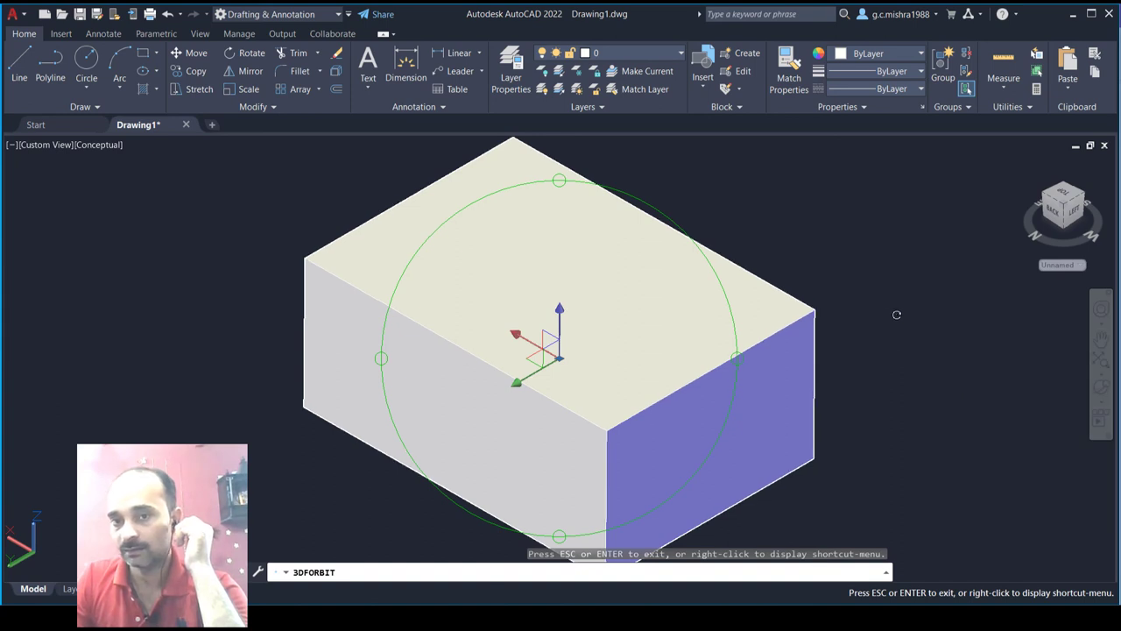
mouse_move(897, 315)
mouse_down()
mouse_move(762, 419)
mouse_move(850, 287)
mouse_up()
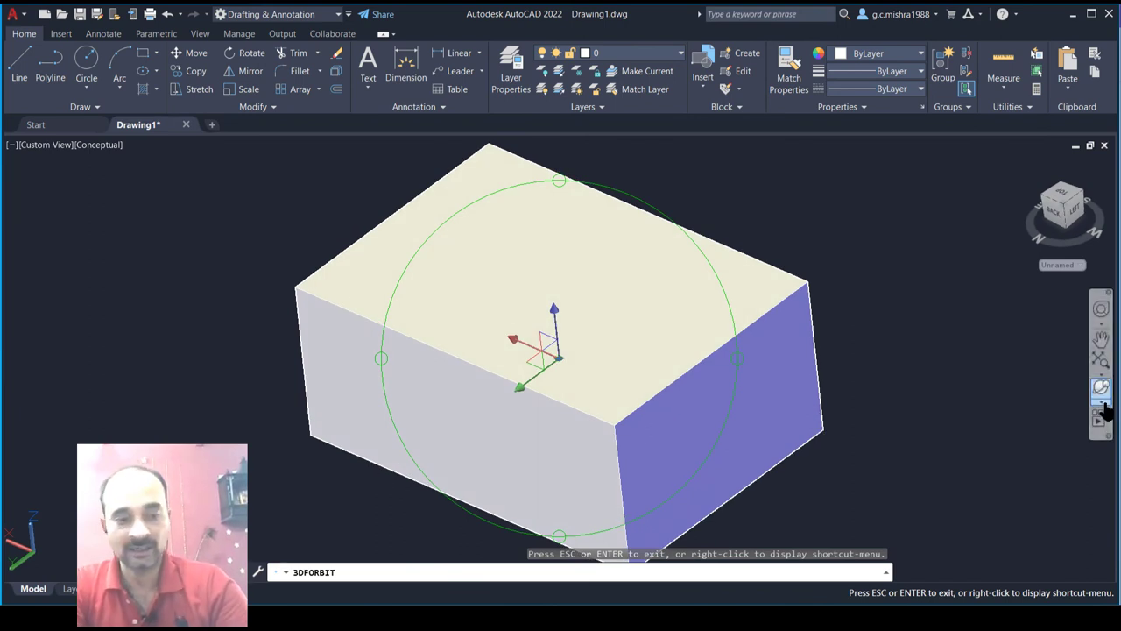
Switch to Continuous Orbit and set the box spinning at a tilted angle
click(1102, 402)
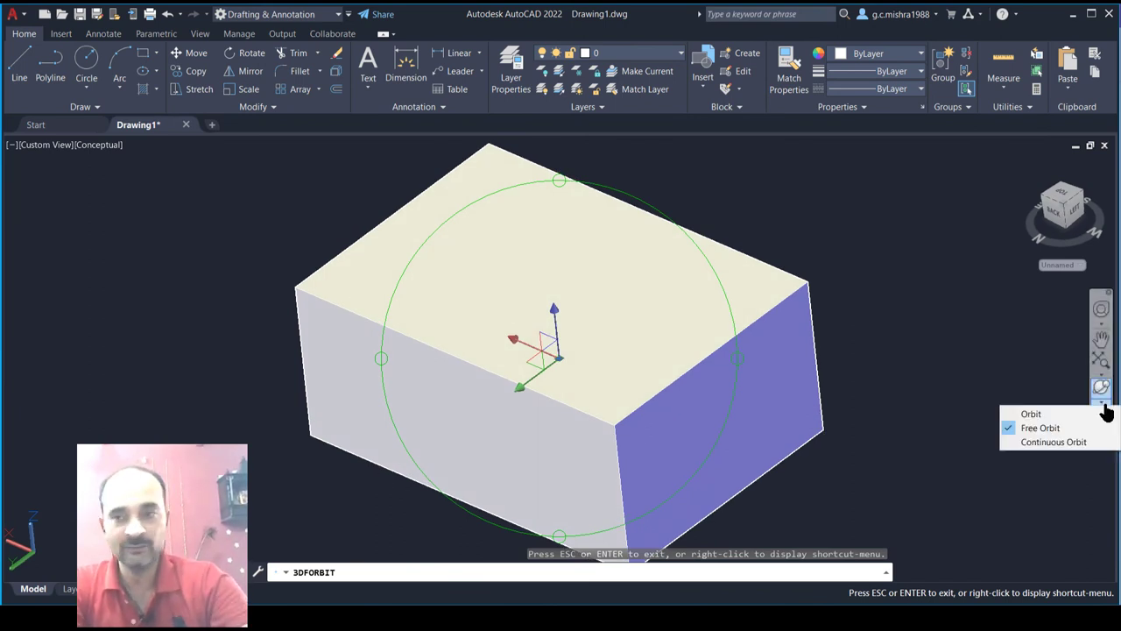
click(1064, 441)
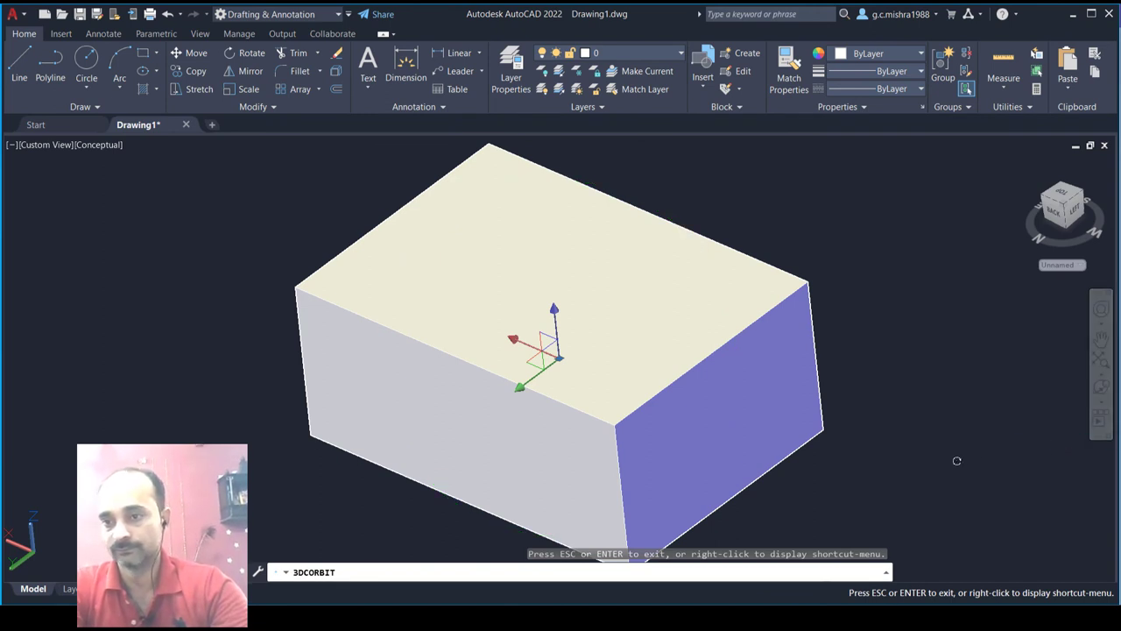
drag(956, 461, 947, 420)
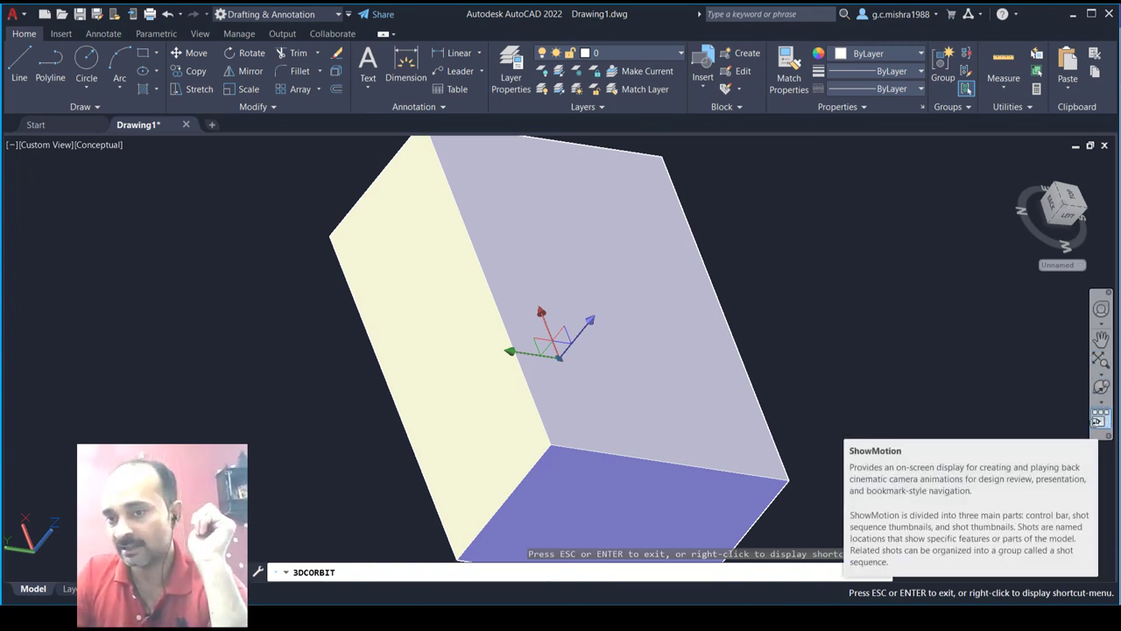
Stop the continuous orbit and bring up ShowMotion, then cancel it
key(Escape)
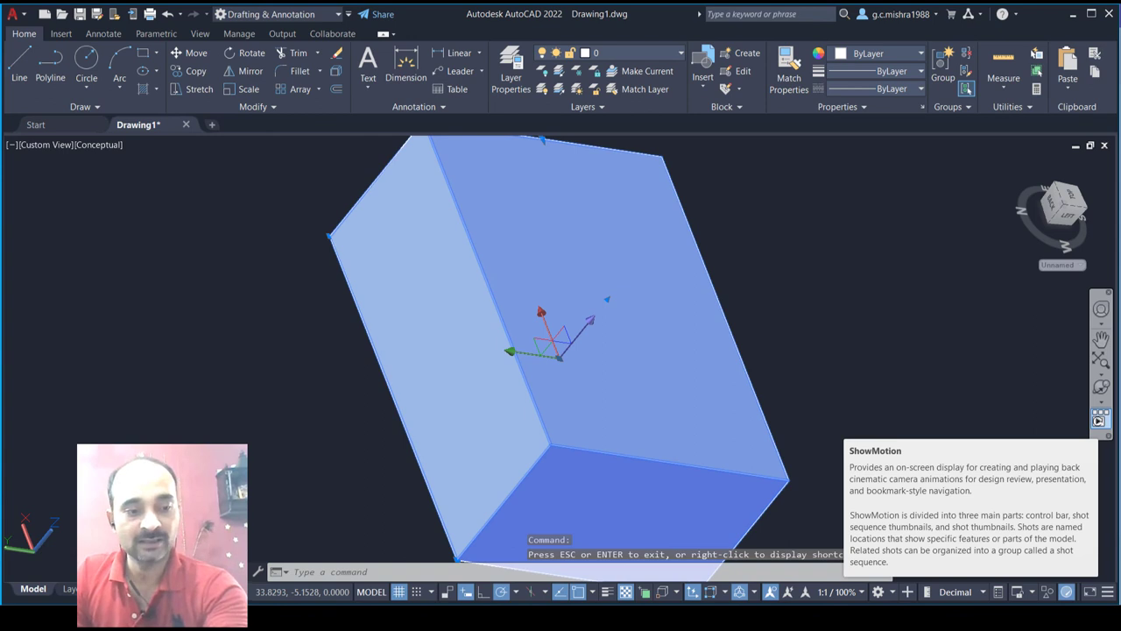
click(1099, 419)
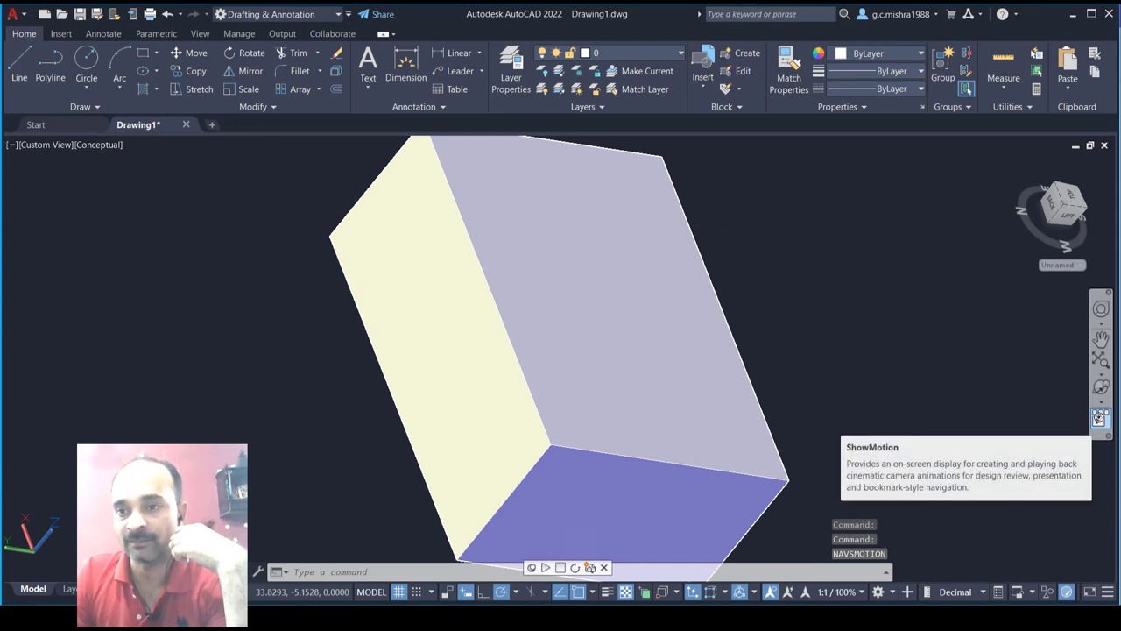
key(Escape)
key(Escape)
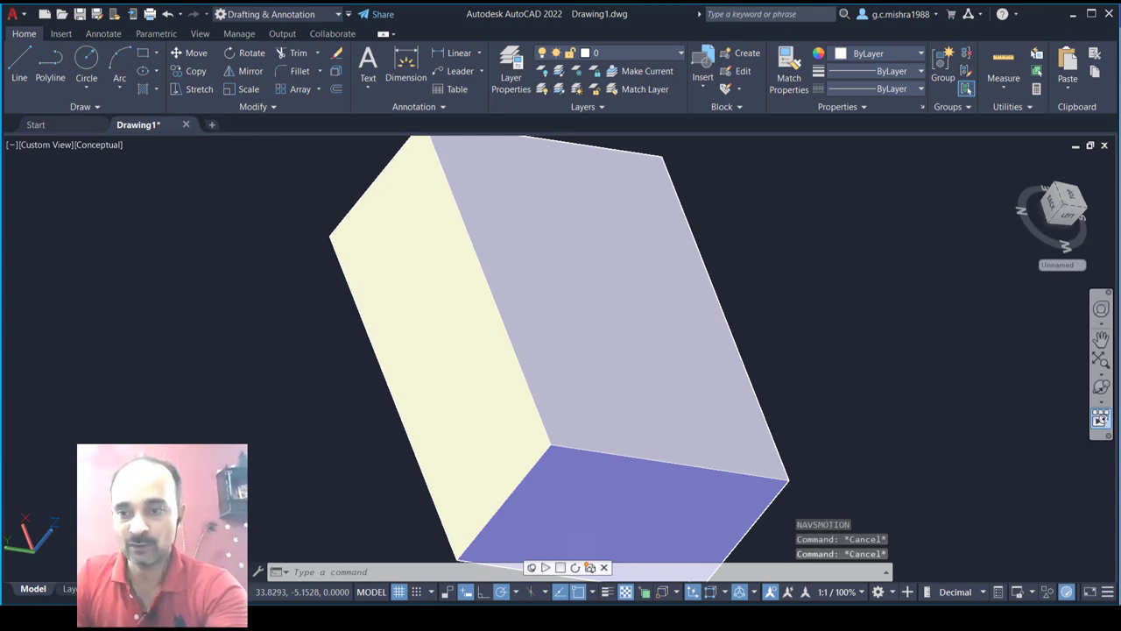
Pan the box view upward and reopen the ShowMotion controls
click(1101, 338)
drag(860, 454, 860, 380)
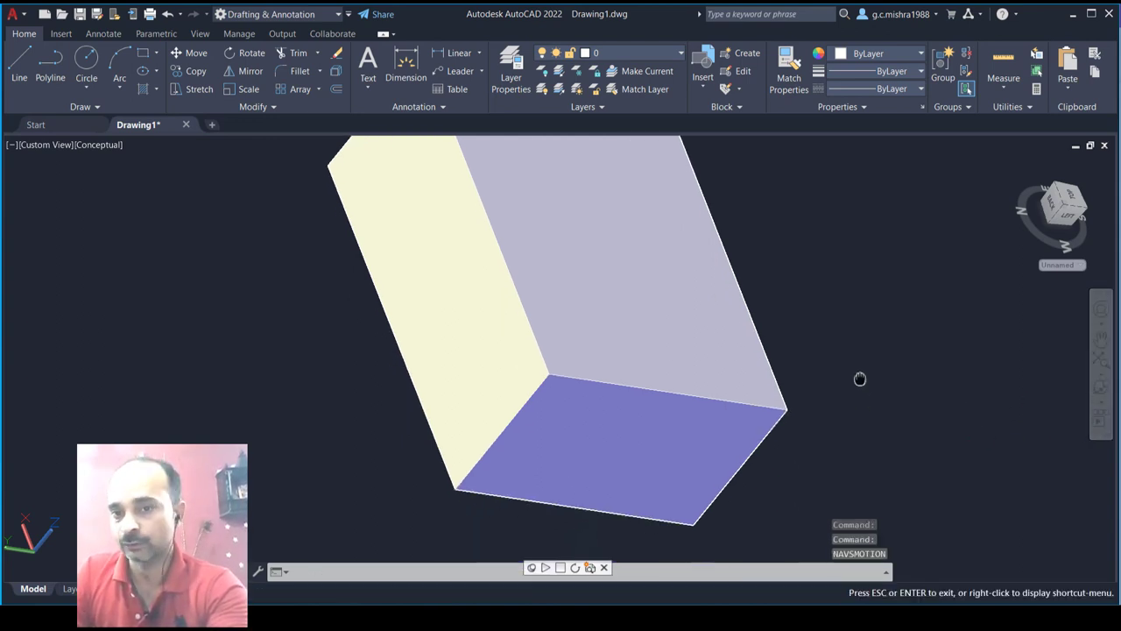
key(Escape)
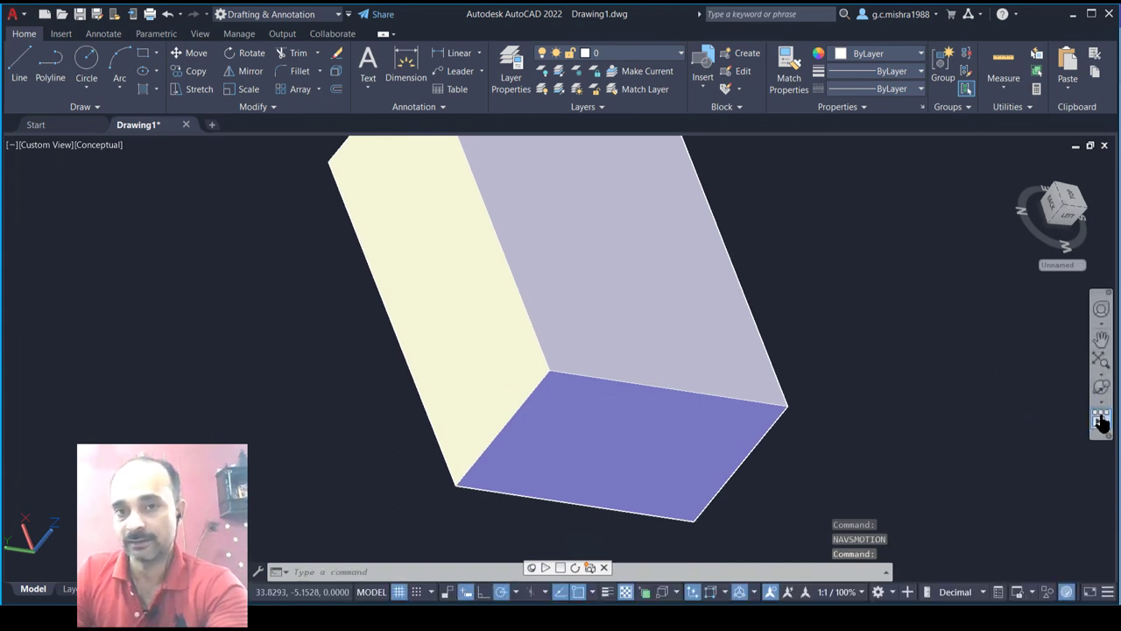
click(1102, 418)
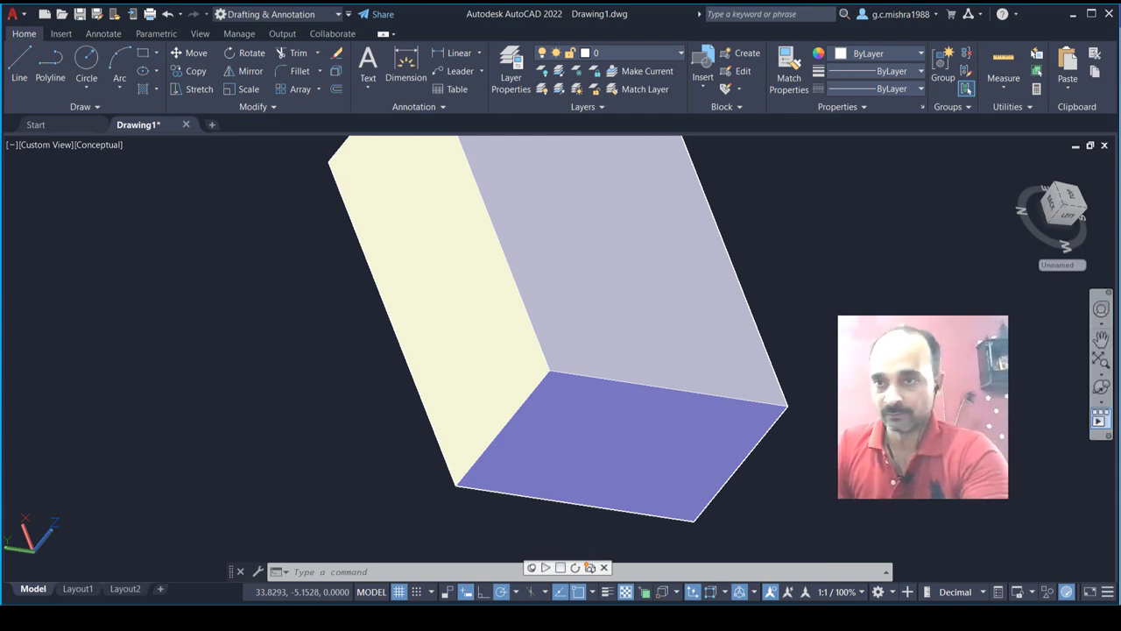
mouse_move(550, 470)
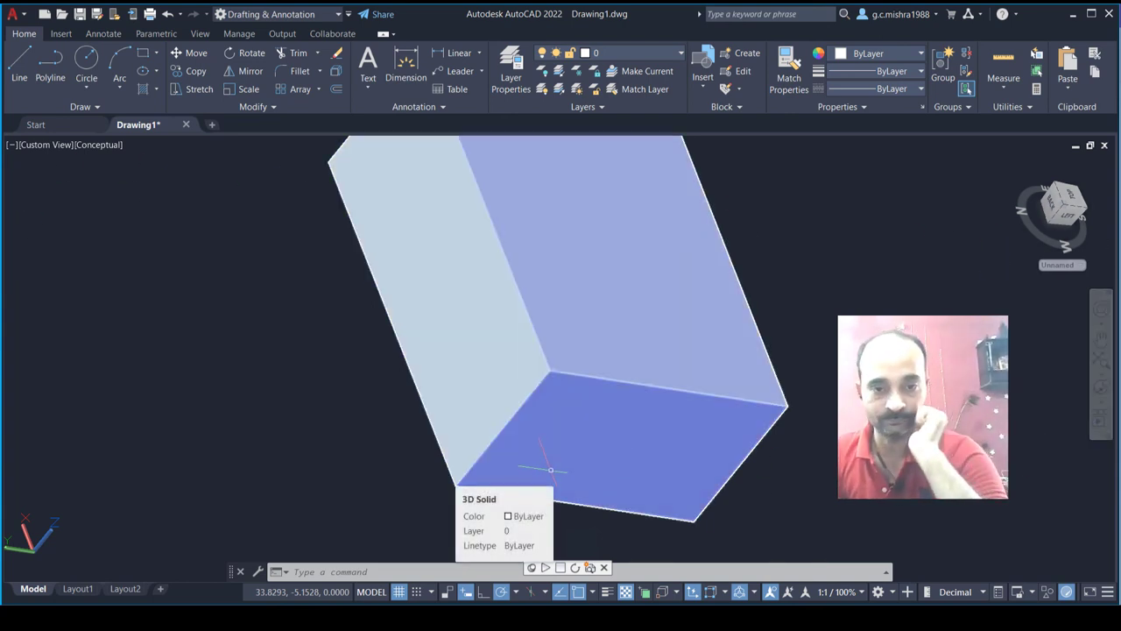
key(Escape)
key(Escape)
key(Escape)
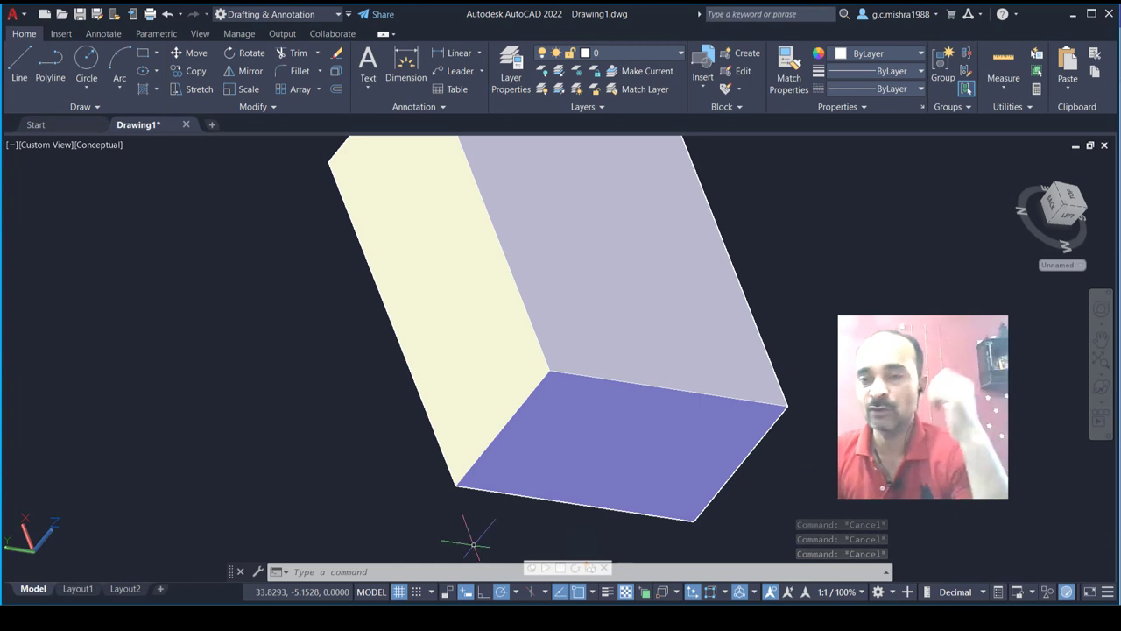
click(77, 589)
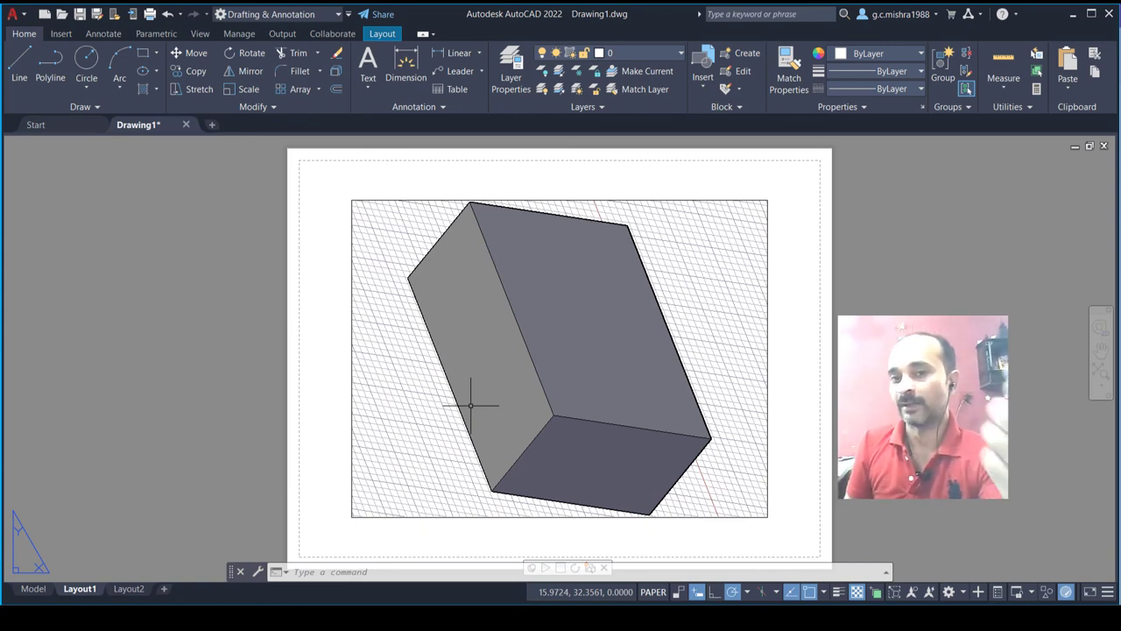
click(128, 590)
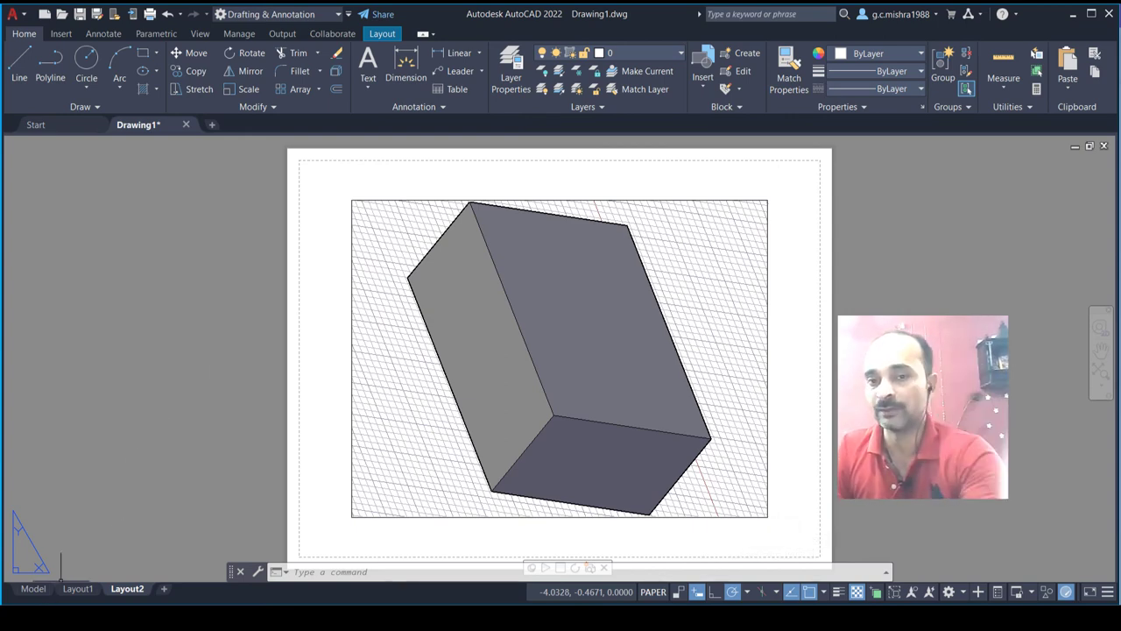
click(33, 590)
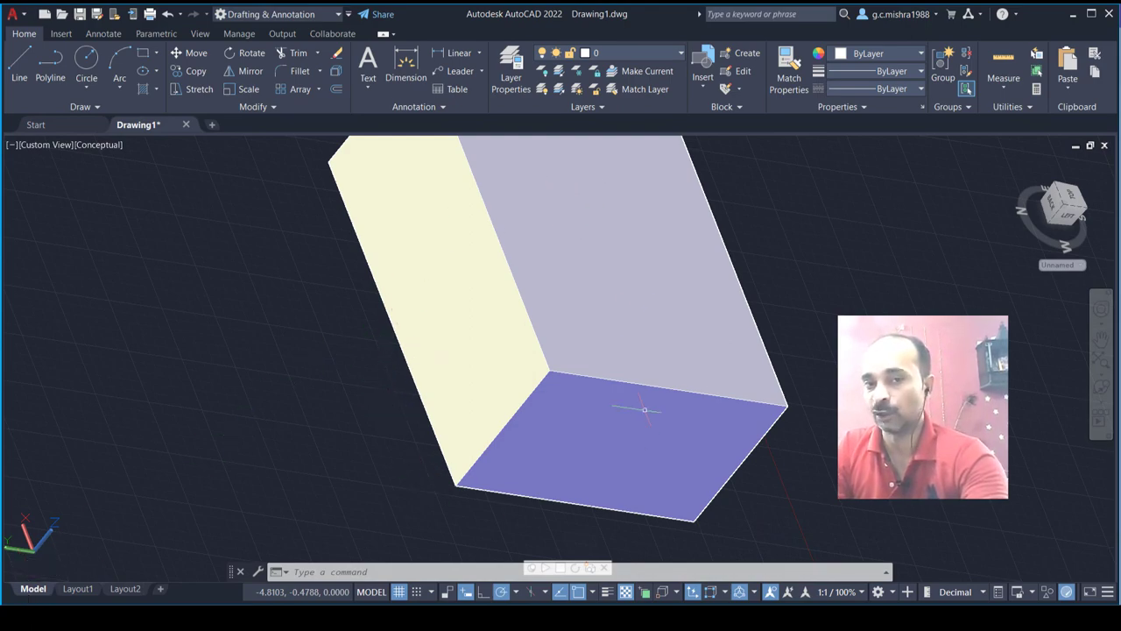
Show Layout2 and add two new layouts, Layout3 and Layout4, from the layout tabs
right_click(77, 589)
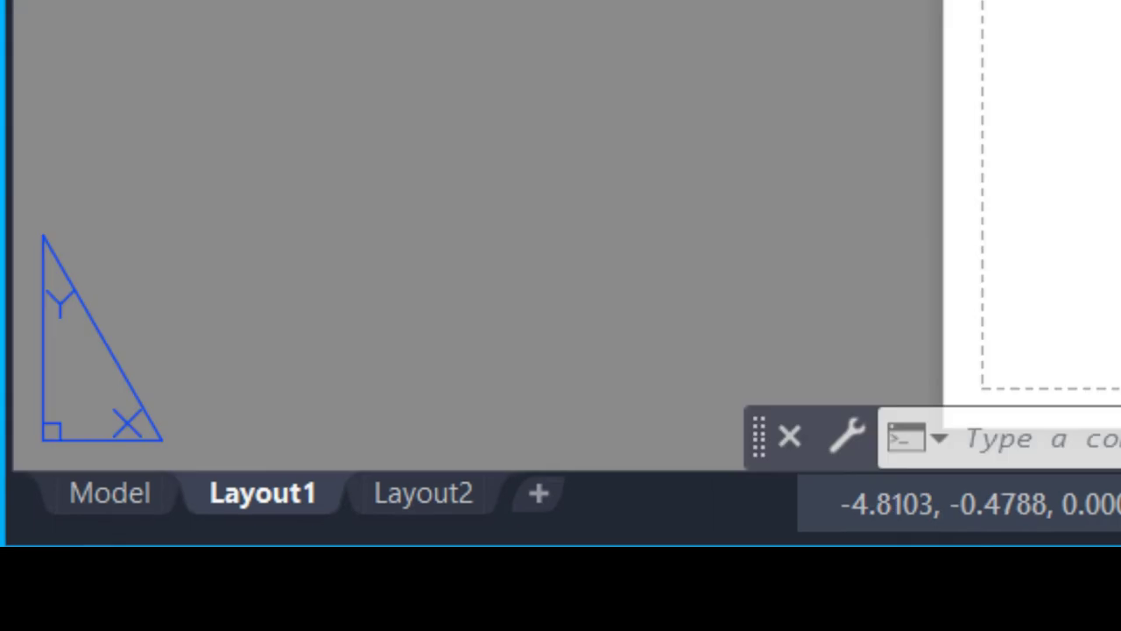
click(1085, 171)
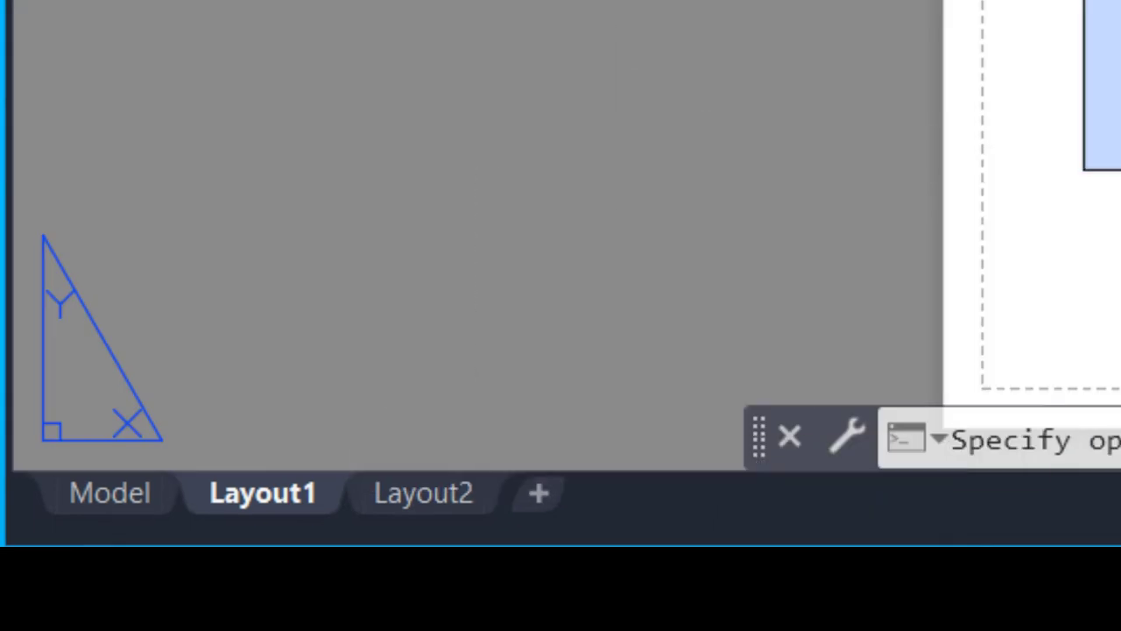
key(Escape)
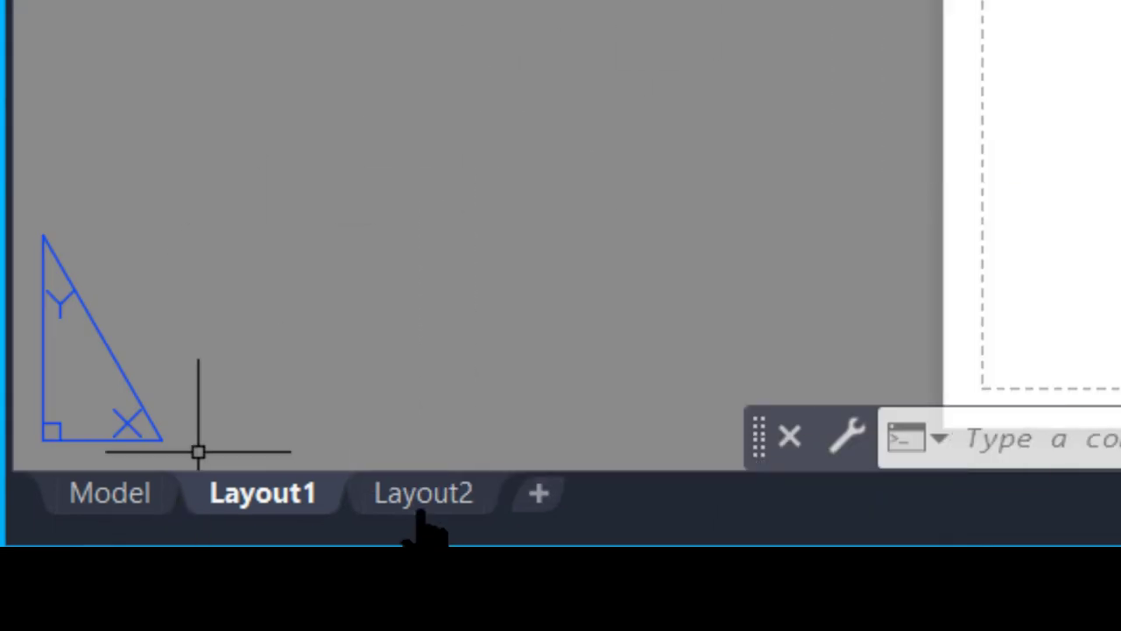
click(426, 515)
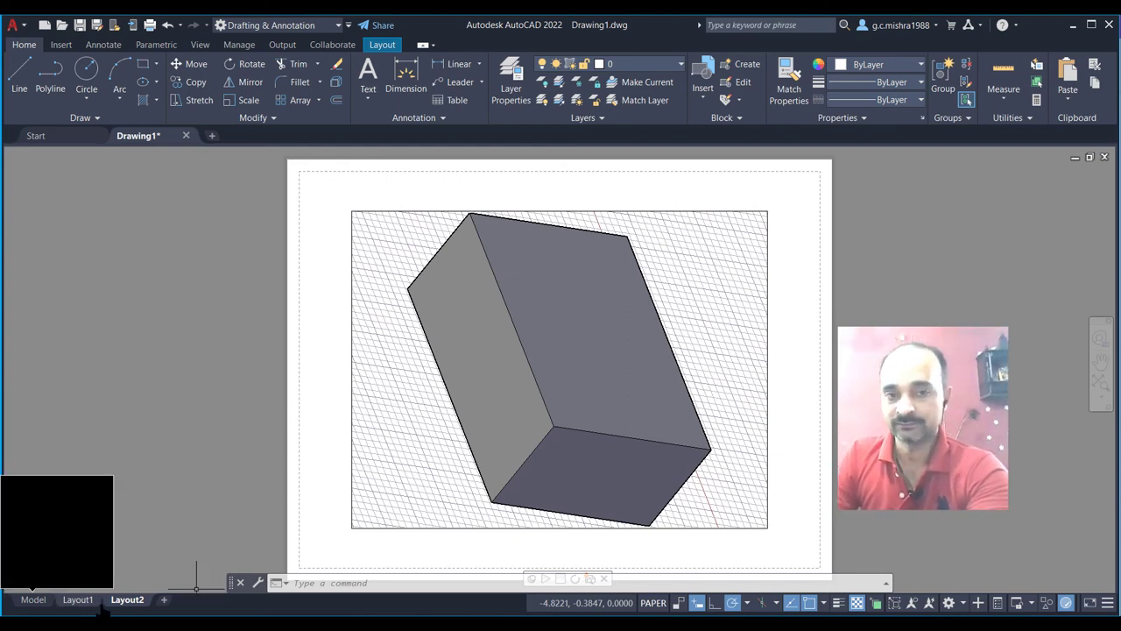
right_click(163, 601)
click(163, 601)
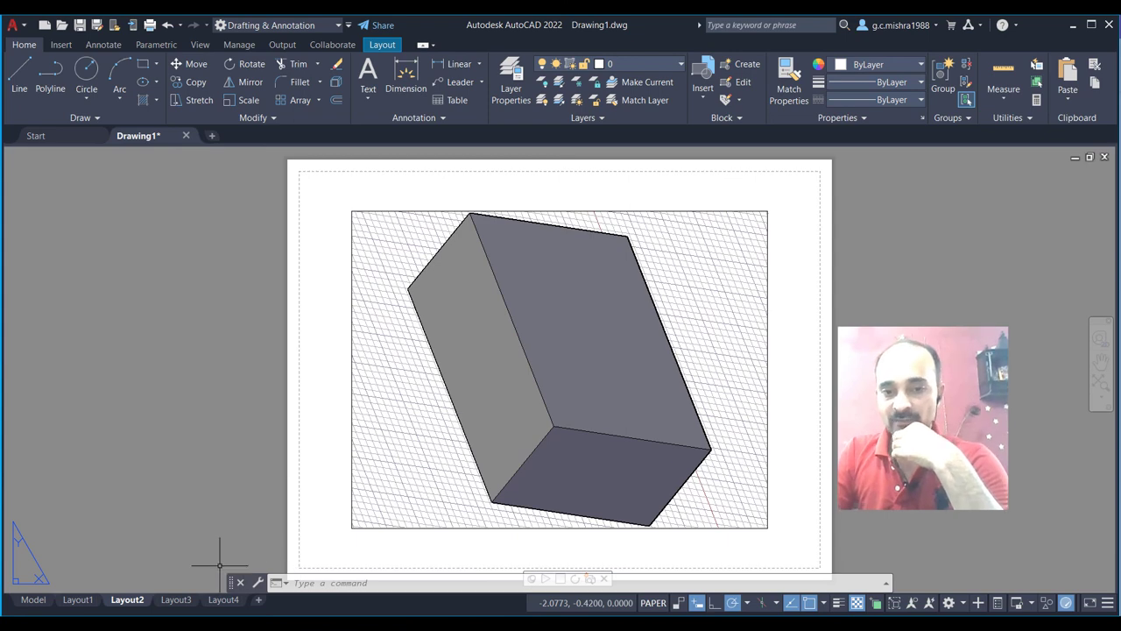
Switch to the Model tab, then re-dock the command line above the status bar
drag(229, 582, 154, 380)
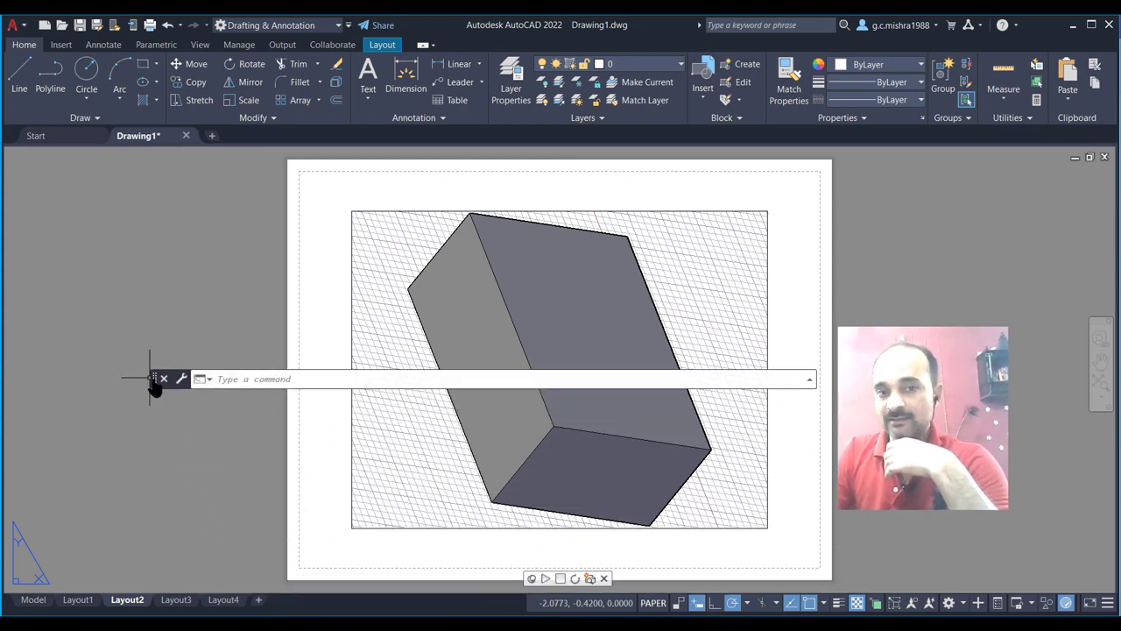
drag(154, 389, 165, 399)
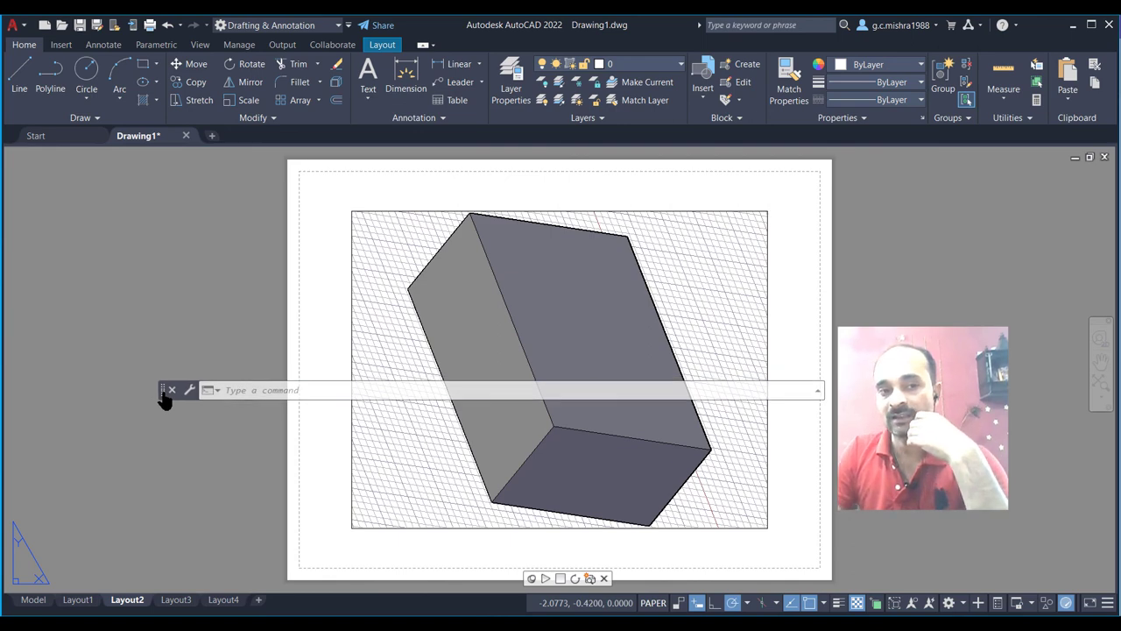
click(35, 601)
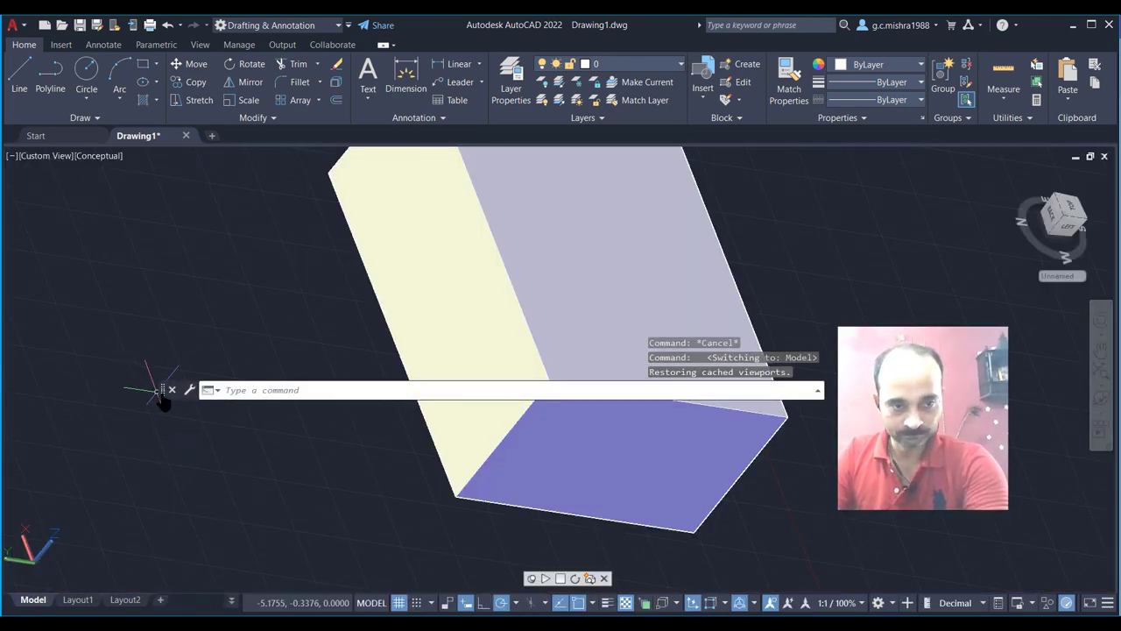
drag(165, 401, 257, 591)
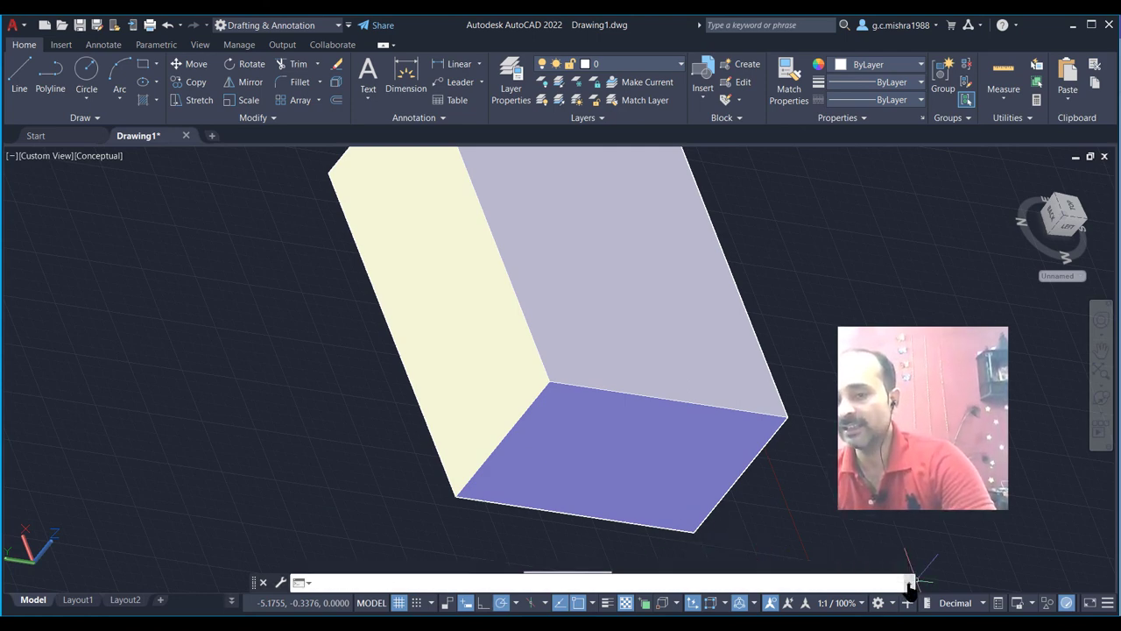
Glance at the recent-commands list, then expand the full command history window
click(300, 583)
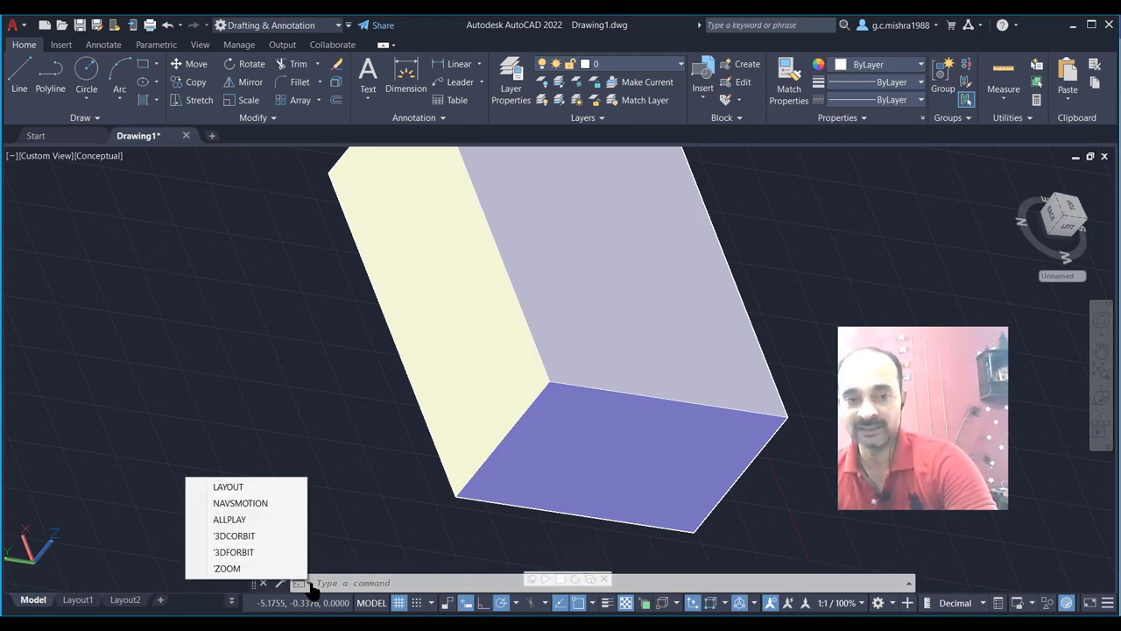
click(365, 536)
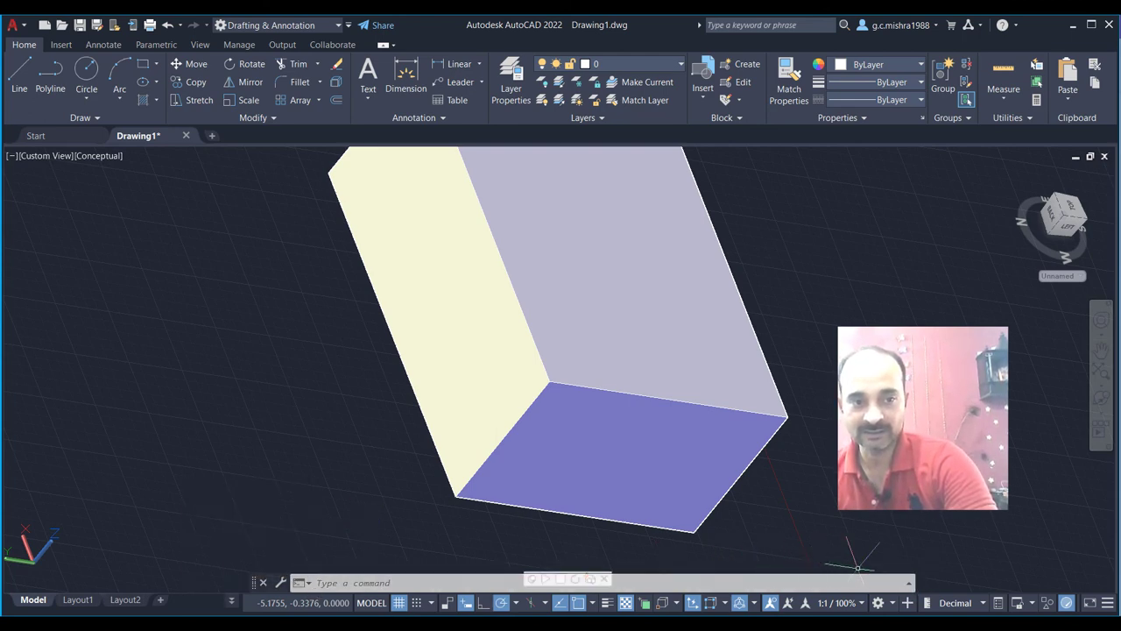
click(909, 585)
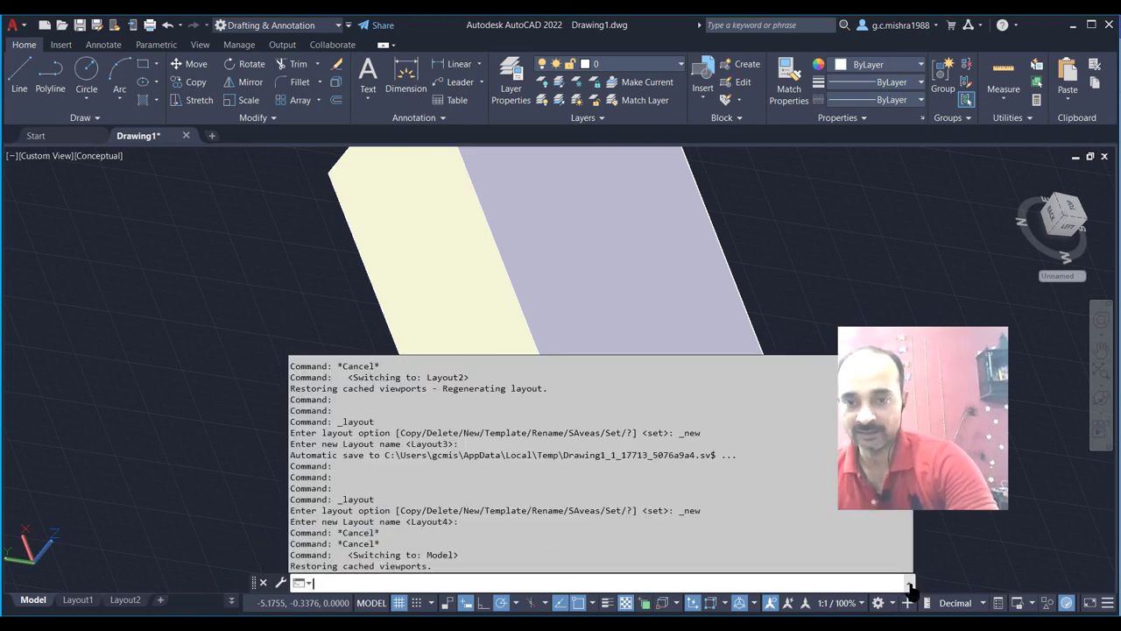
Scroll back through the history to the earlier visual-style, viewport and navigation commands
scroll(521, 469, up, 2)
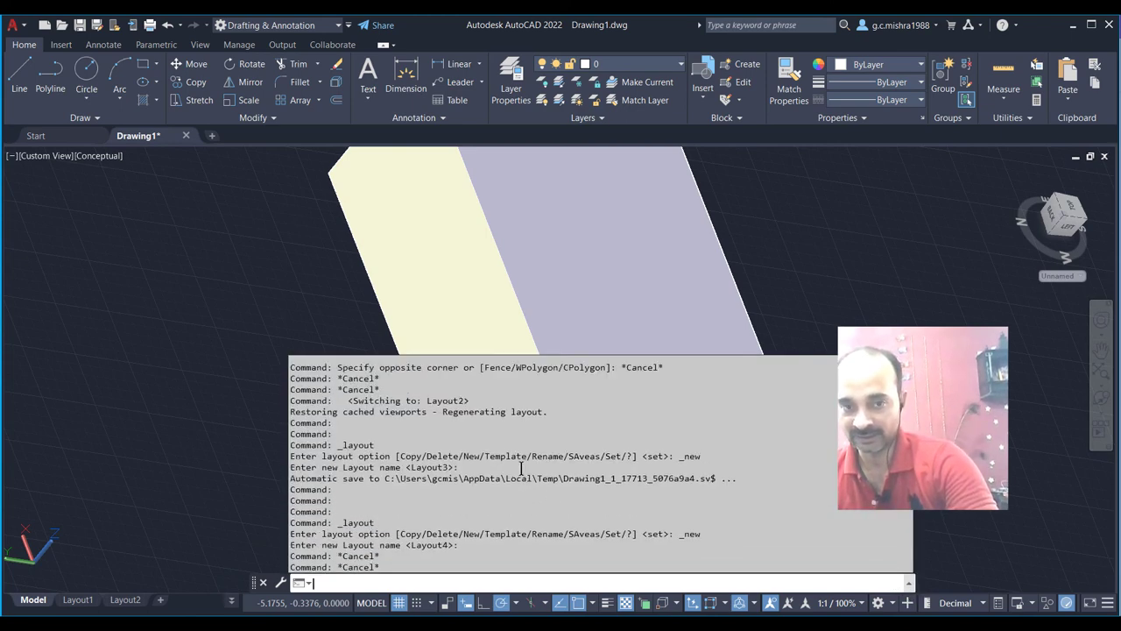
scroll(521, 469, up, 2)
scroll(521, 469, up, 2)
scroll(521, 468, up, 2)
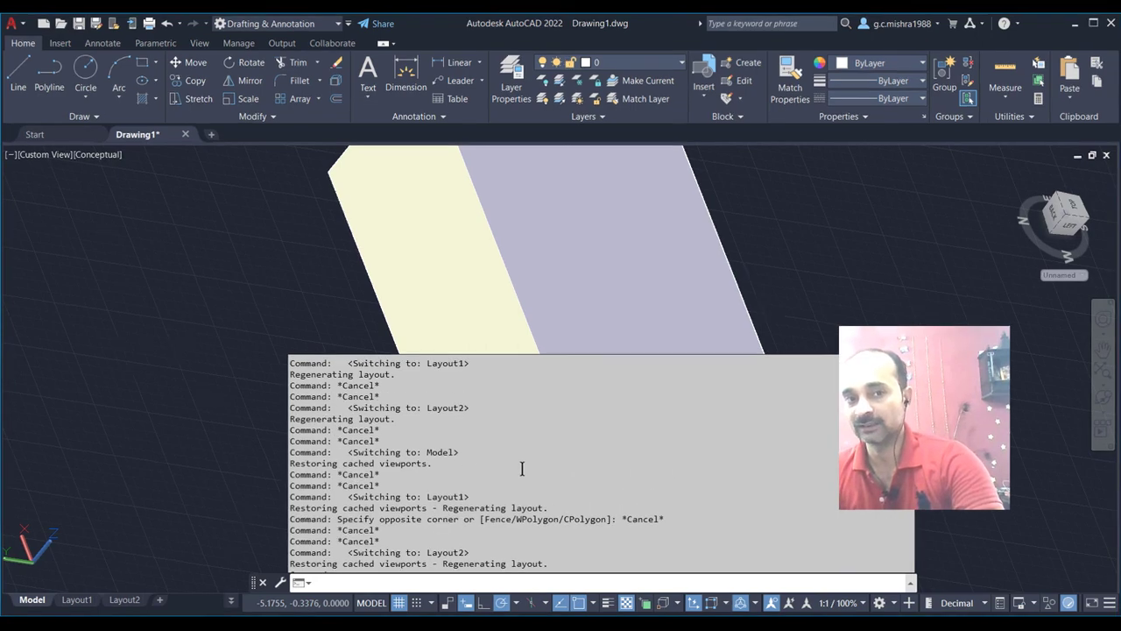
scroll(521, 469, up, 2)
scroll(521, 468, up, 2)
scroll(522, 469, up, 2)
scroll(684, 329, up, 2)
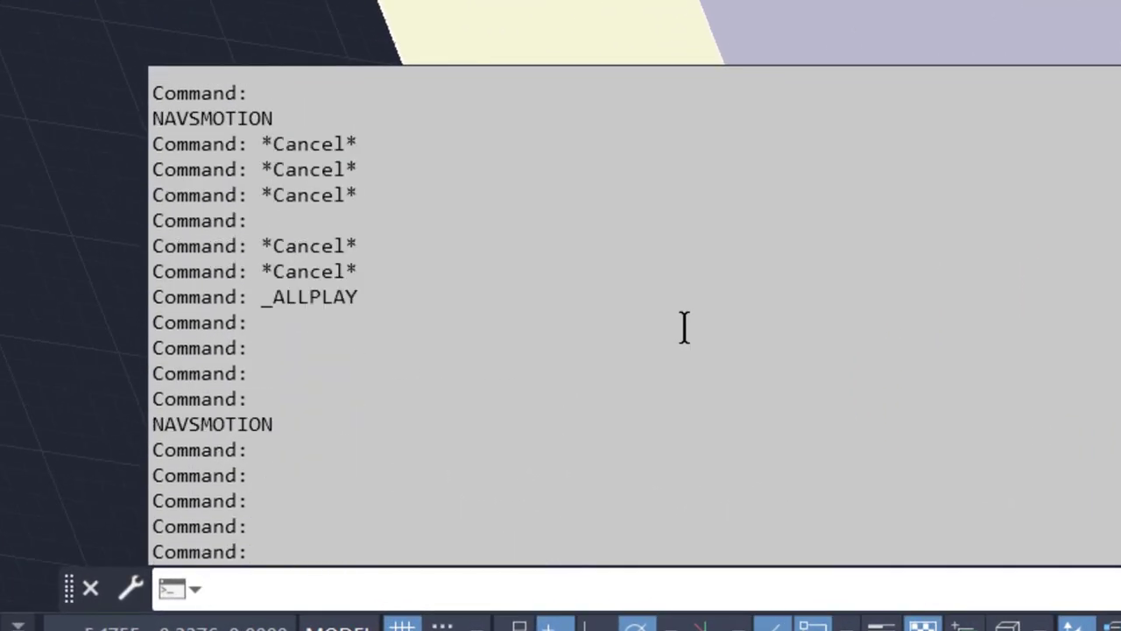
scroll(684, 329, up, 2)
scroll(684, 328, up, 2)
scroll(684, 329, up, 2)
scroll(684, 329, up, 2)
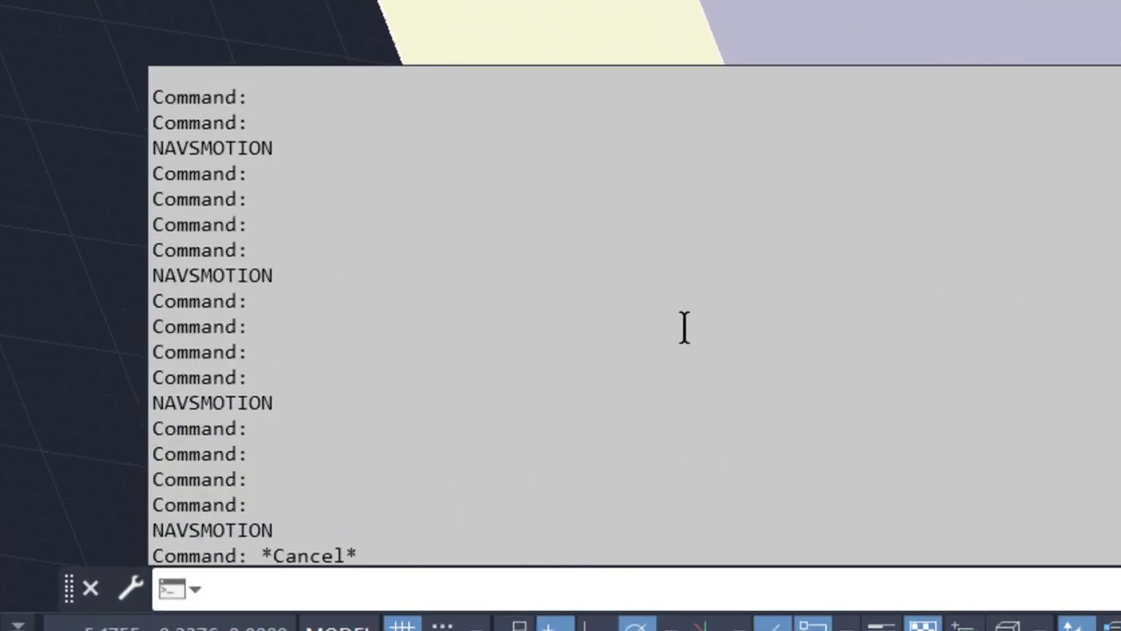
scroll(684, 328, up, 2)
scroll(684, 328, up, 2)
scroll(684, 329, up, 2)
scroll(684, 328, up, 2)
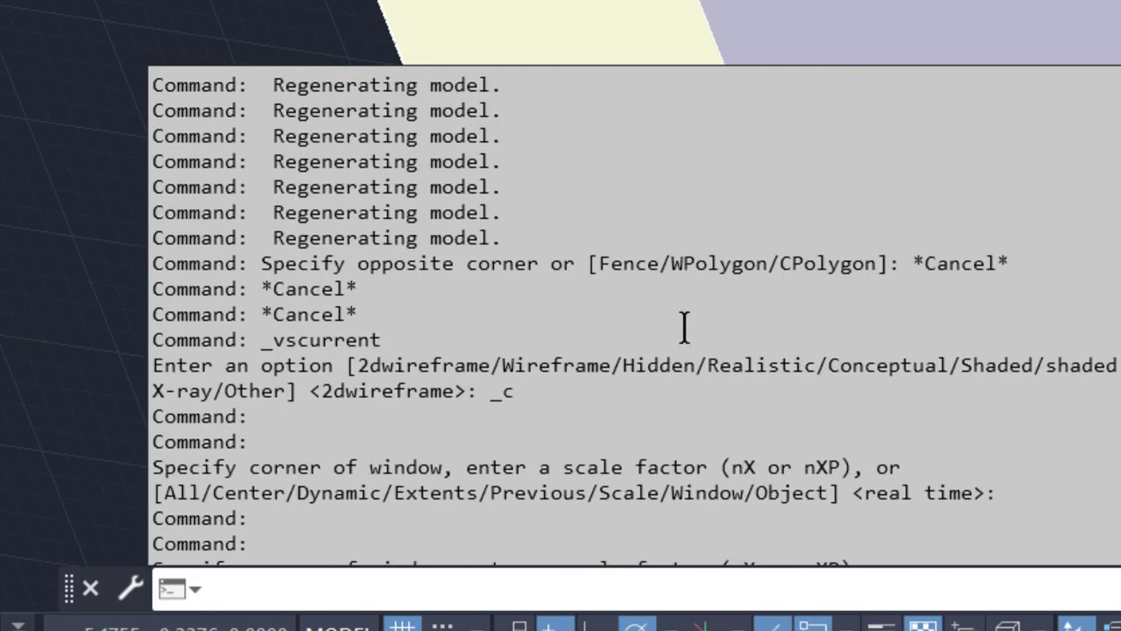
scroll(684, 329, up, 2)
scroll(684, 328, up, 2)
scroll(685, 328, up, 2)
scroll(684, 329, up, 2)
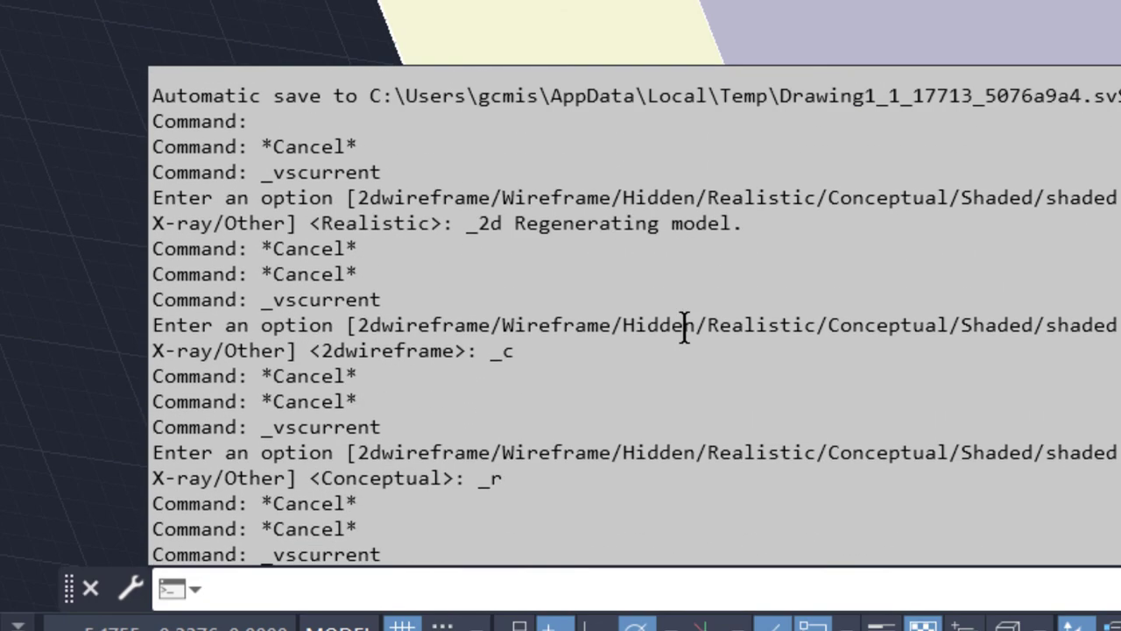
scroll(684, 328, up, 2)
scroll(684, 329, up, 2)
scroll(684, 328, up, 2)
scroll(684, 329, up, 2)
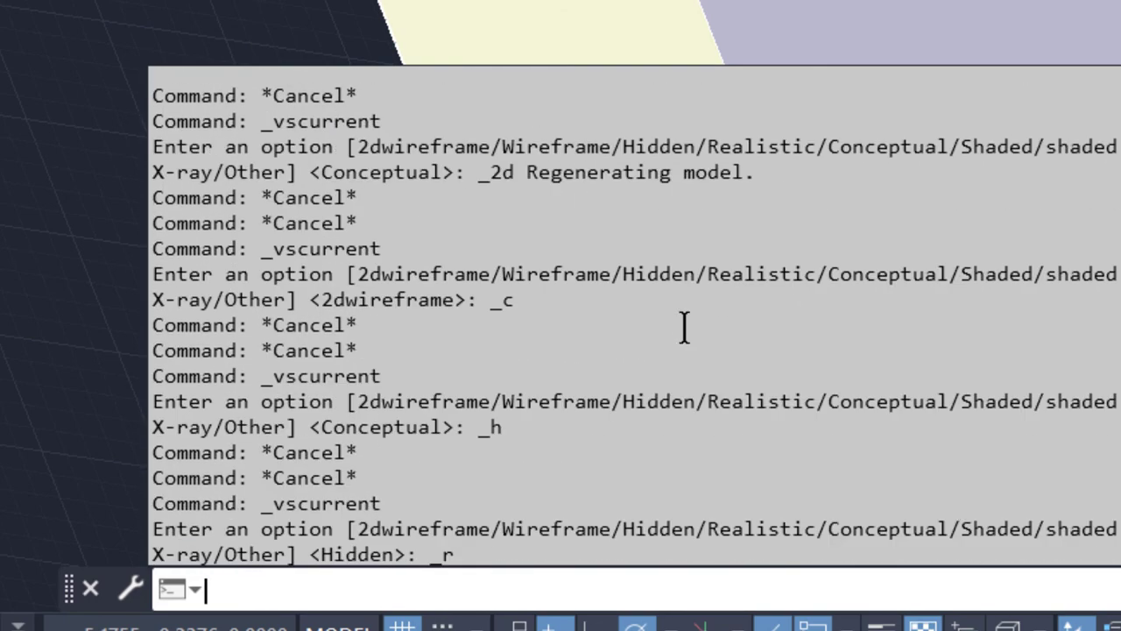
scroll(684, 329, up, 2)
scroll(684, 329, up, 2)
scroll(684, 328, up, 2)
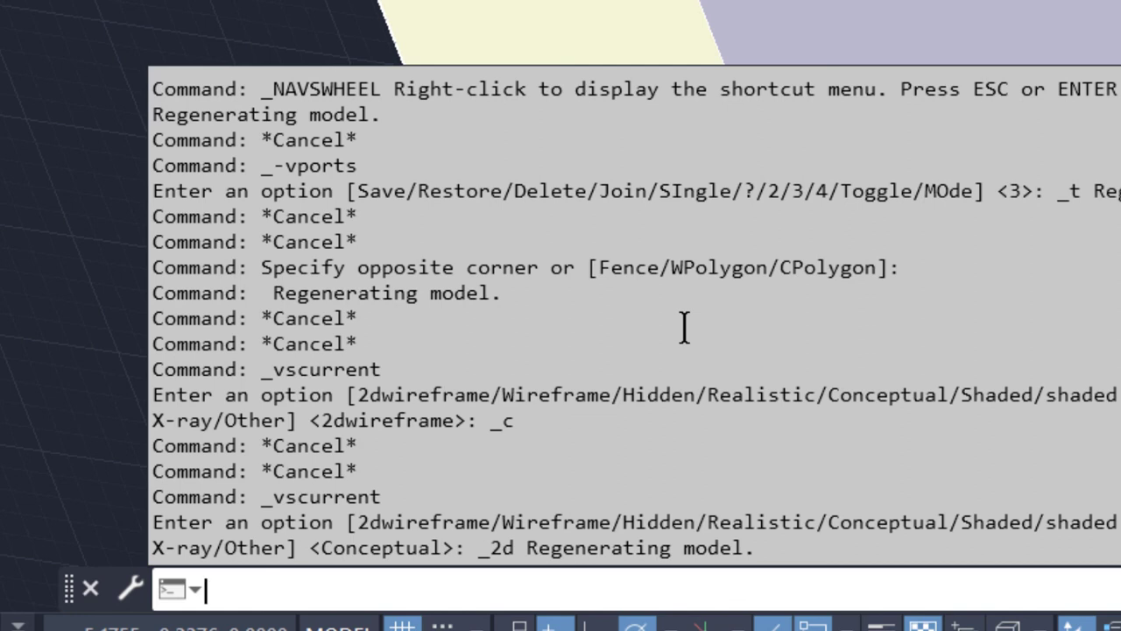
Close the command history and handwrite 'Task' beneath the arrows, underlined, in the whiteboard
key(F2)
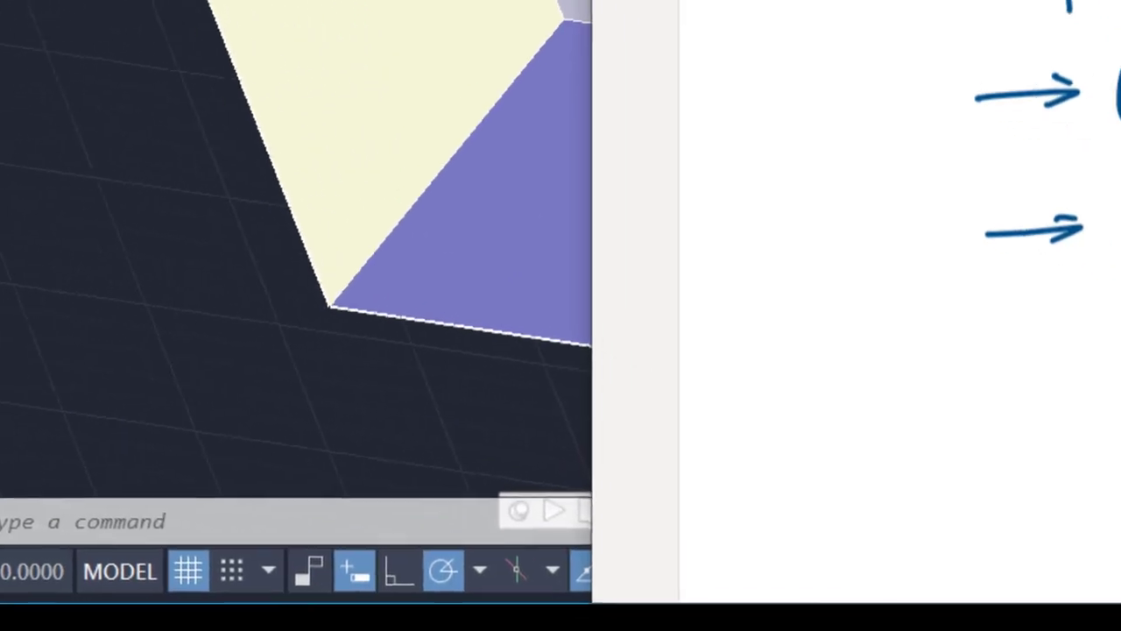
mouse_move(983, 303)
mouse_down()
mouse_move(984, 344)
mouse_move(1016, 294)
mouse_move(1021, 351)
mouse_up()
drag(1051, 313, 1079, 308)
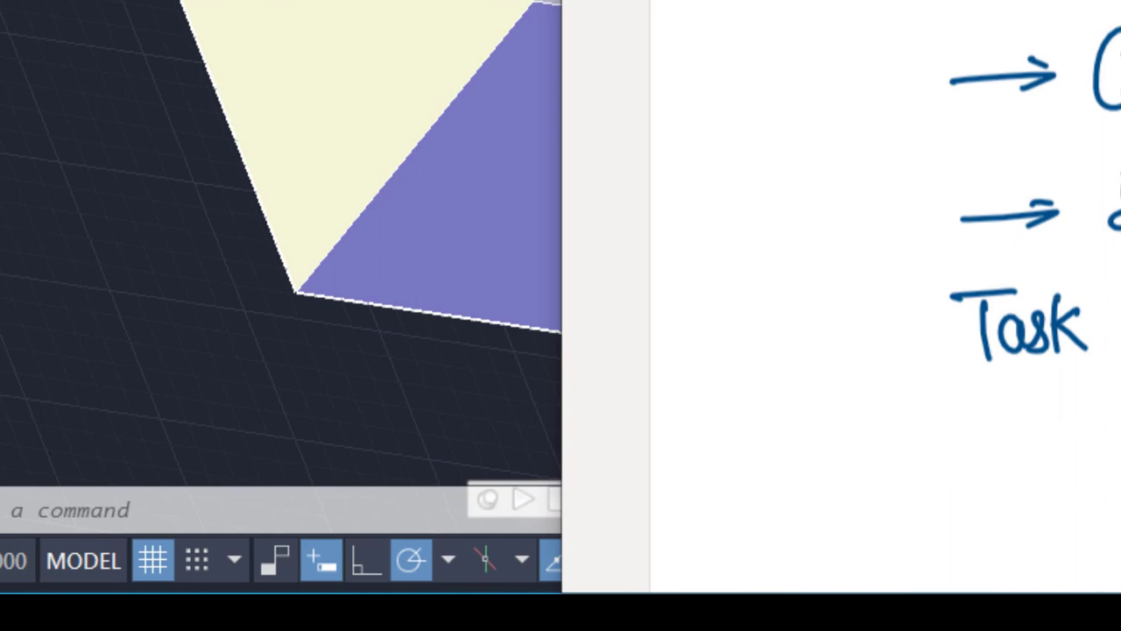
drag(990, 383, 1120, 377)
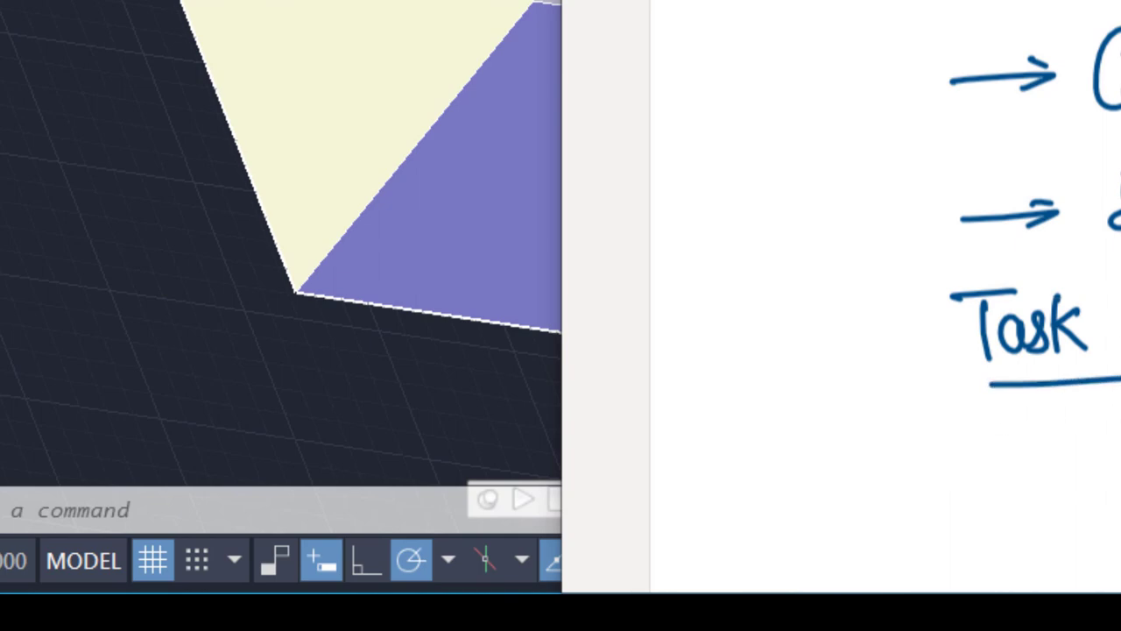